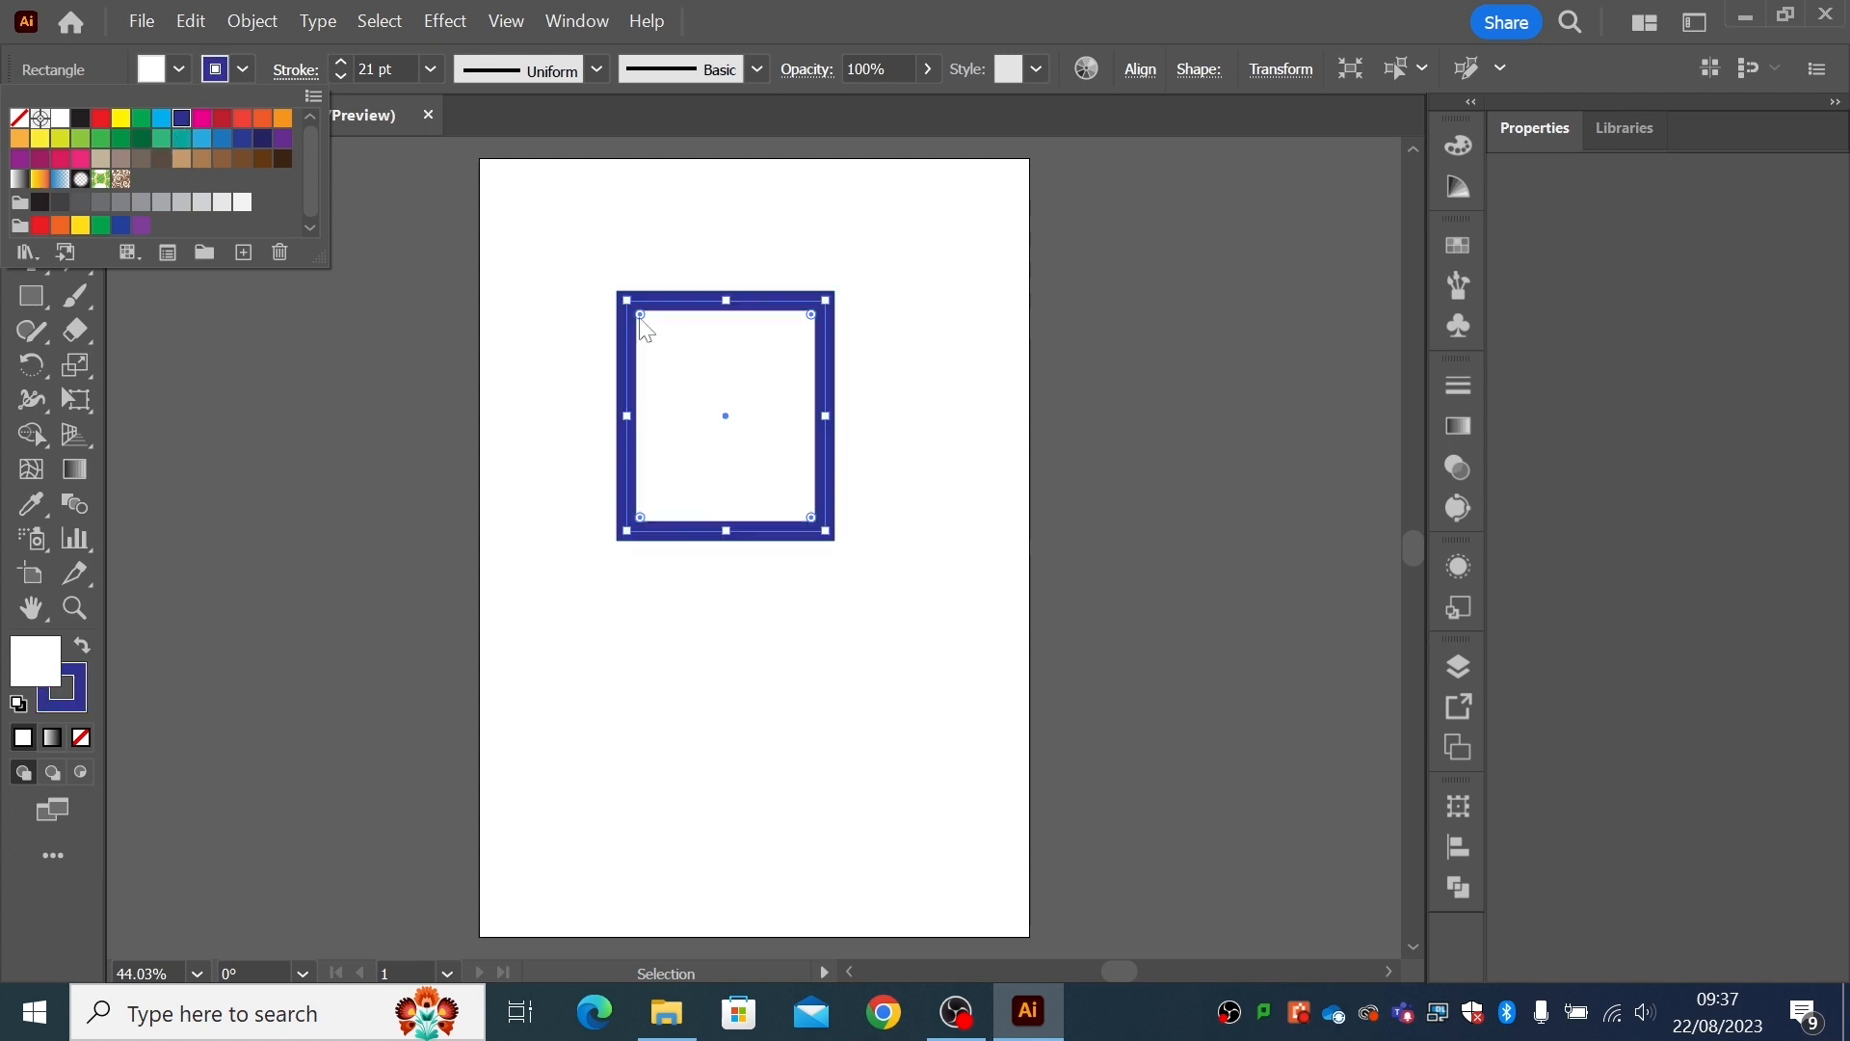
# - Set the rectangle's fill to yellow and its stroke to None, shifting it slightly on the artboard
pyautogui.click(121, 117)
pyautogui.moveTo(624, 403); pyautogui.dragTo(671, 386)
pyautogui.click(243, 69)
pyautogui.click(19, 118)
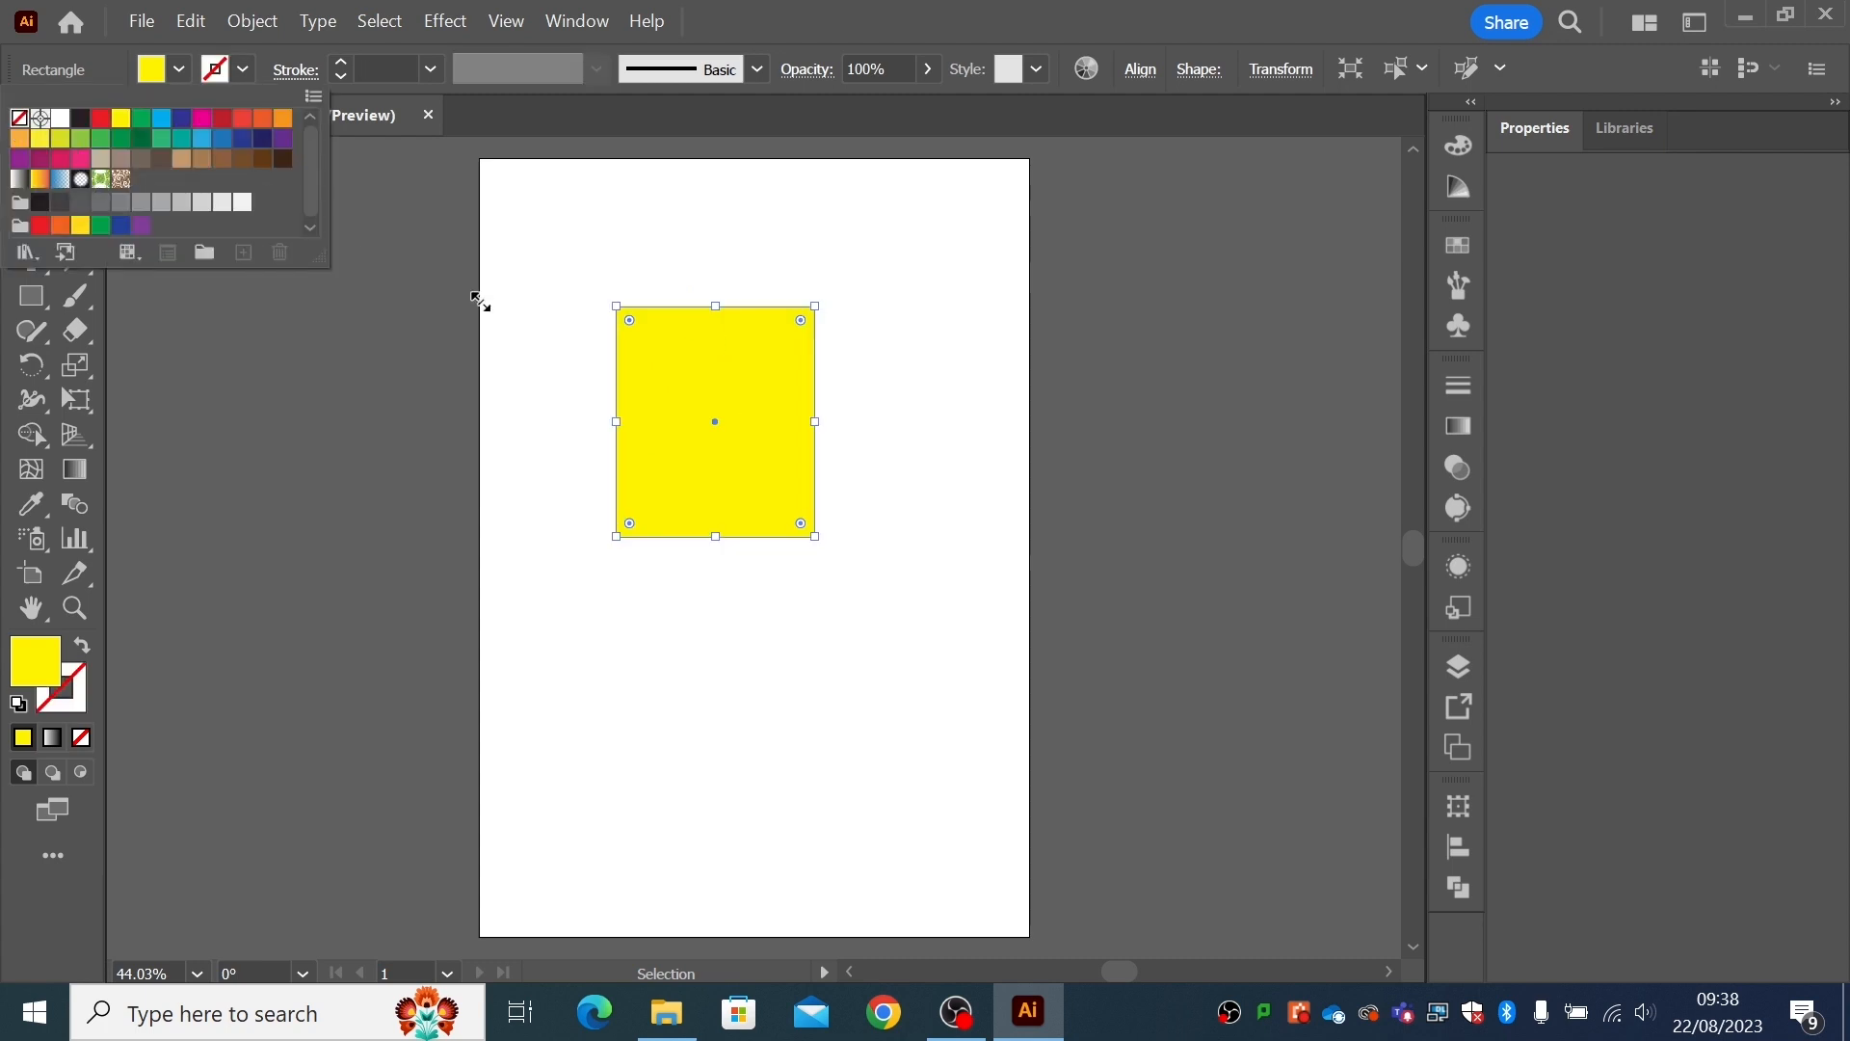
# - Set the rectangle's fill to None and try selecting the uncoloured shape with a marquee across its edge
pyautogui.click(715, 413)
pyautogui.click(178, 68)
pyautogui.click(19, 118)
pyautogui.click(482, 388)
pyautogui.moveTo(482, 388); pyautogui.dragTo(674, 481)
pyautogui.click(835, 594)
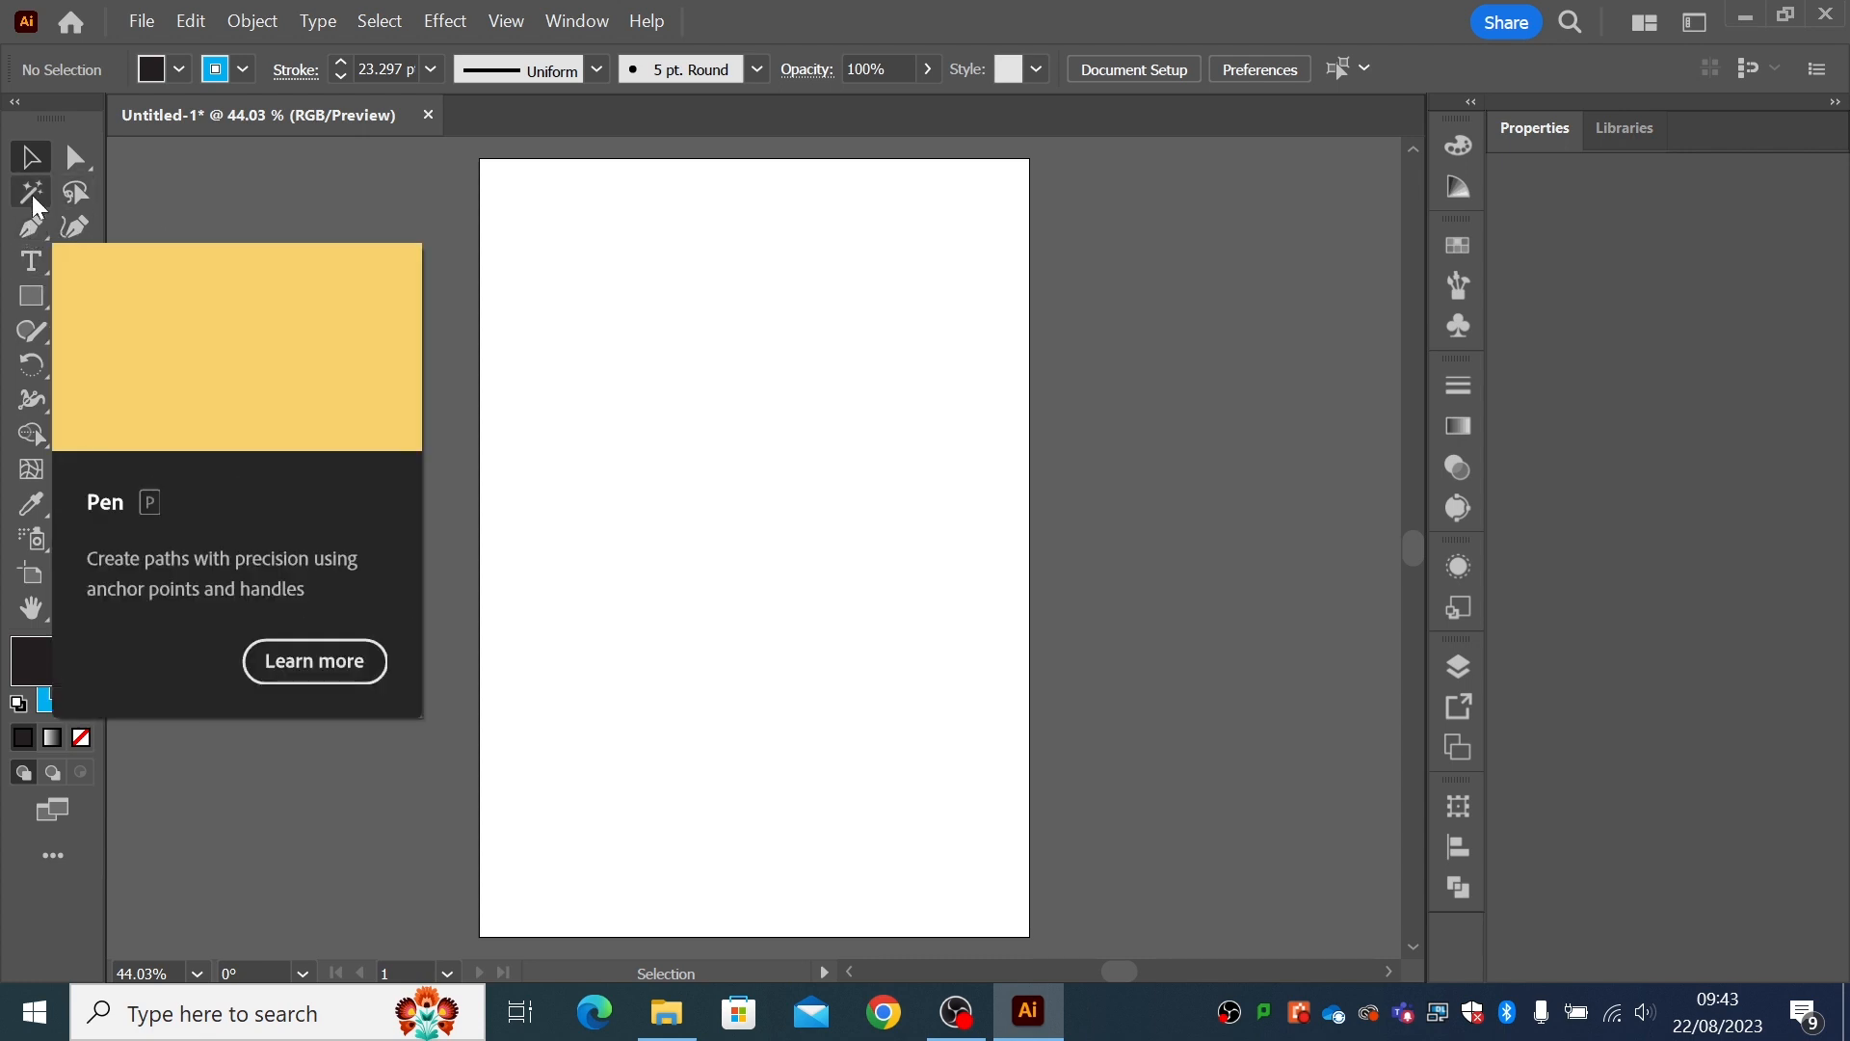
pyautogui.click(30, 231)
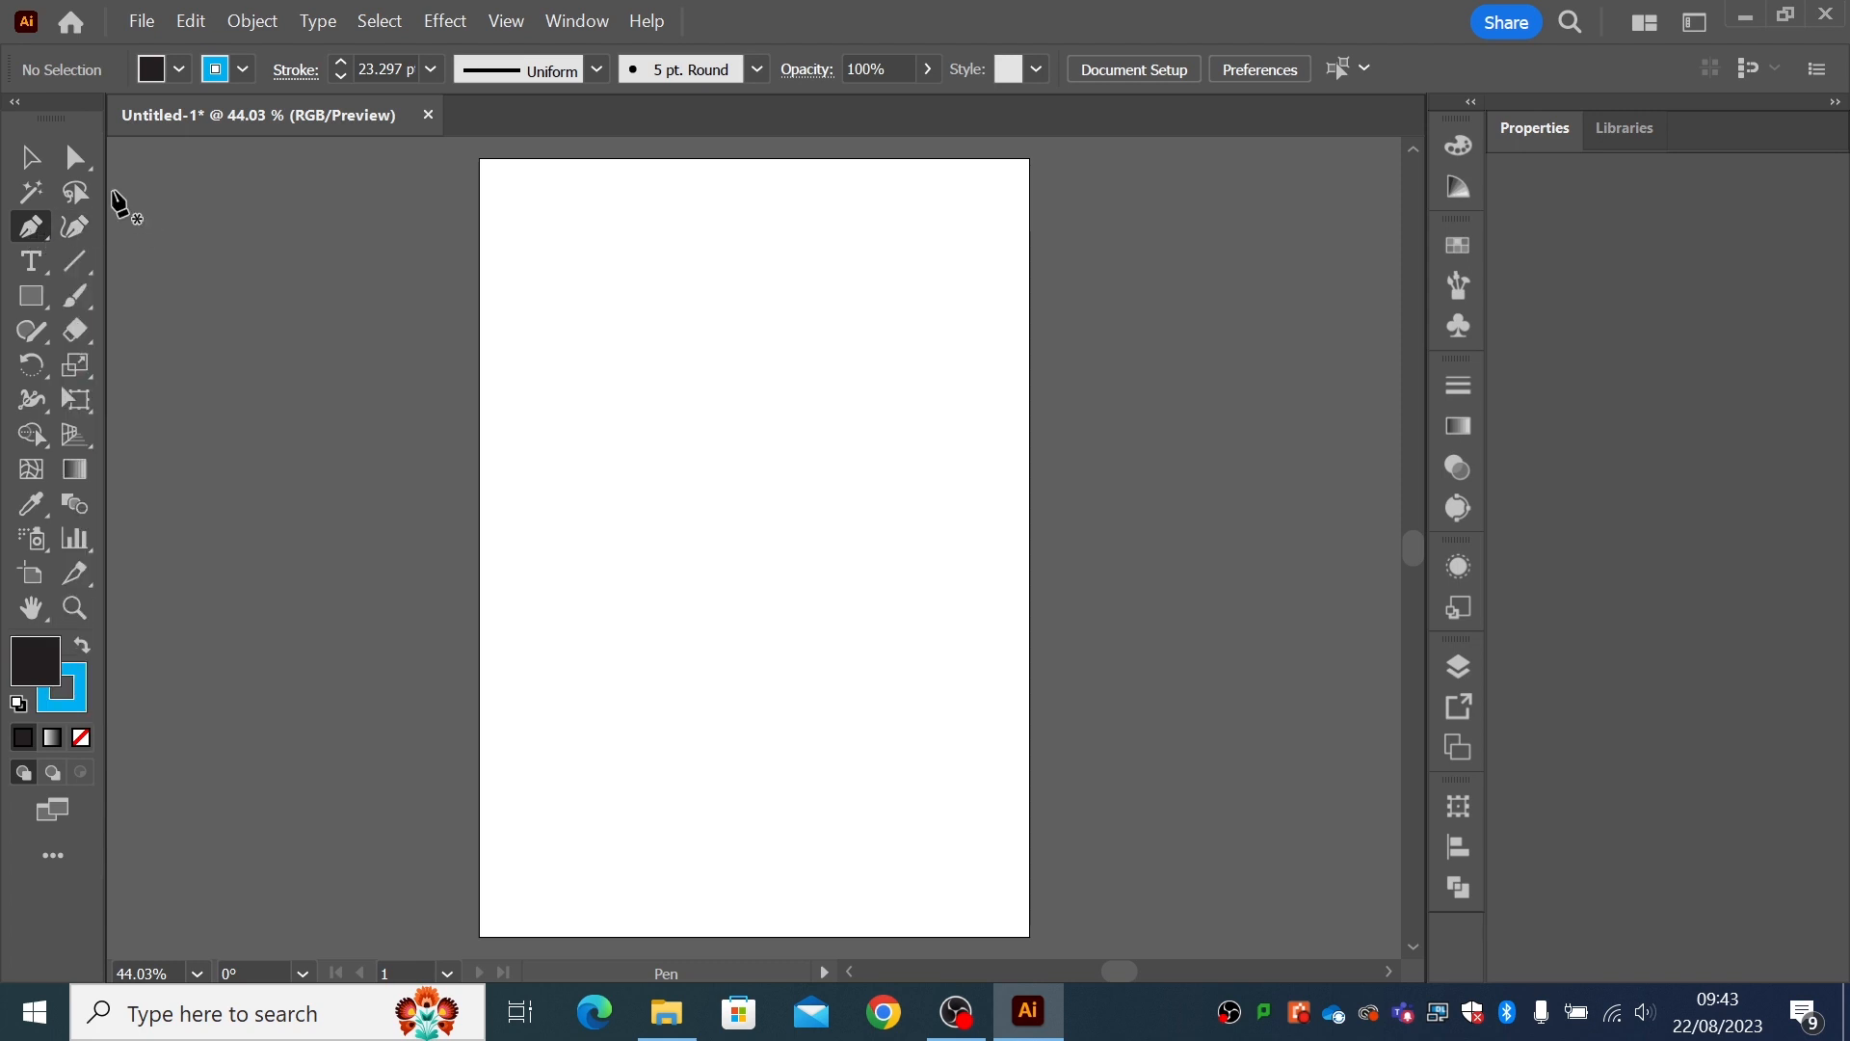
pyautogui.click(35, 166)
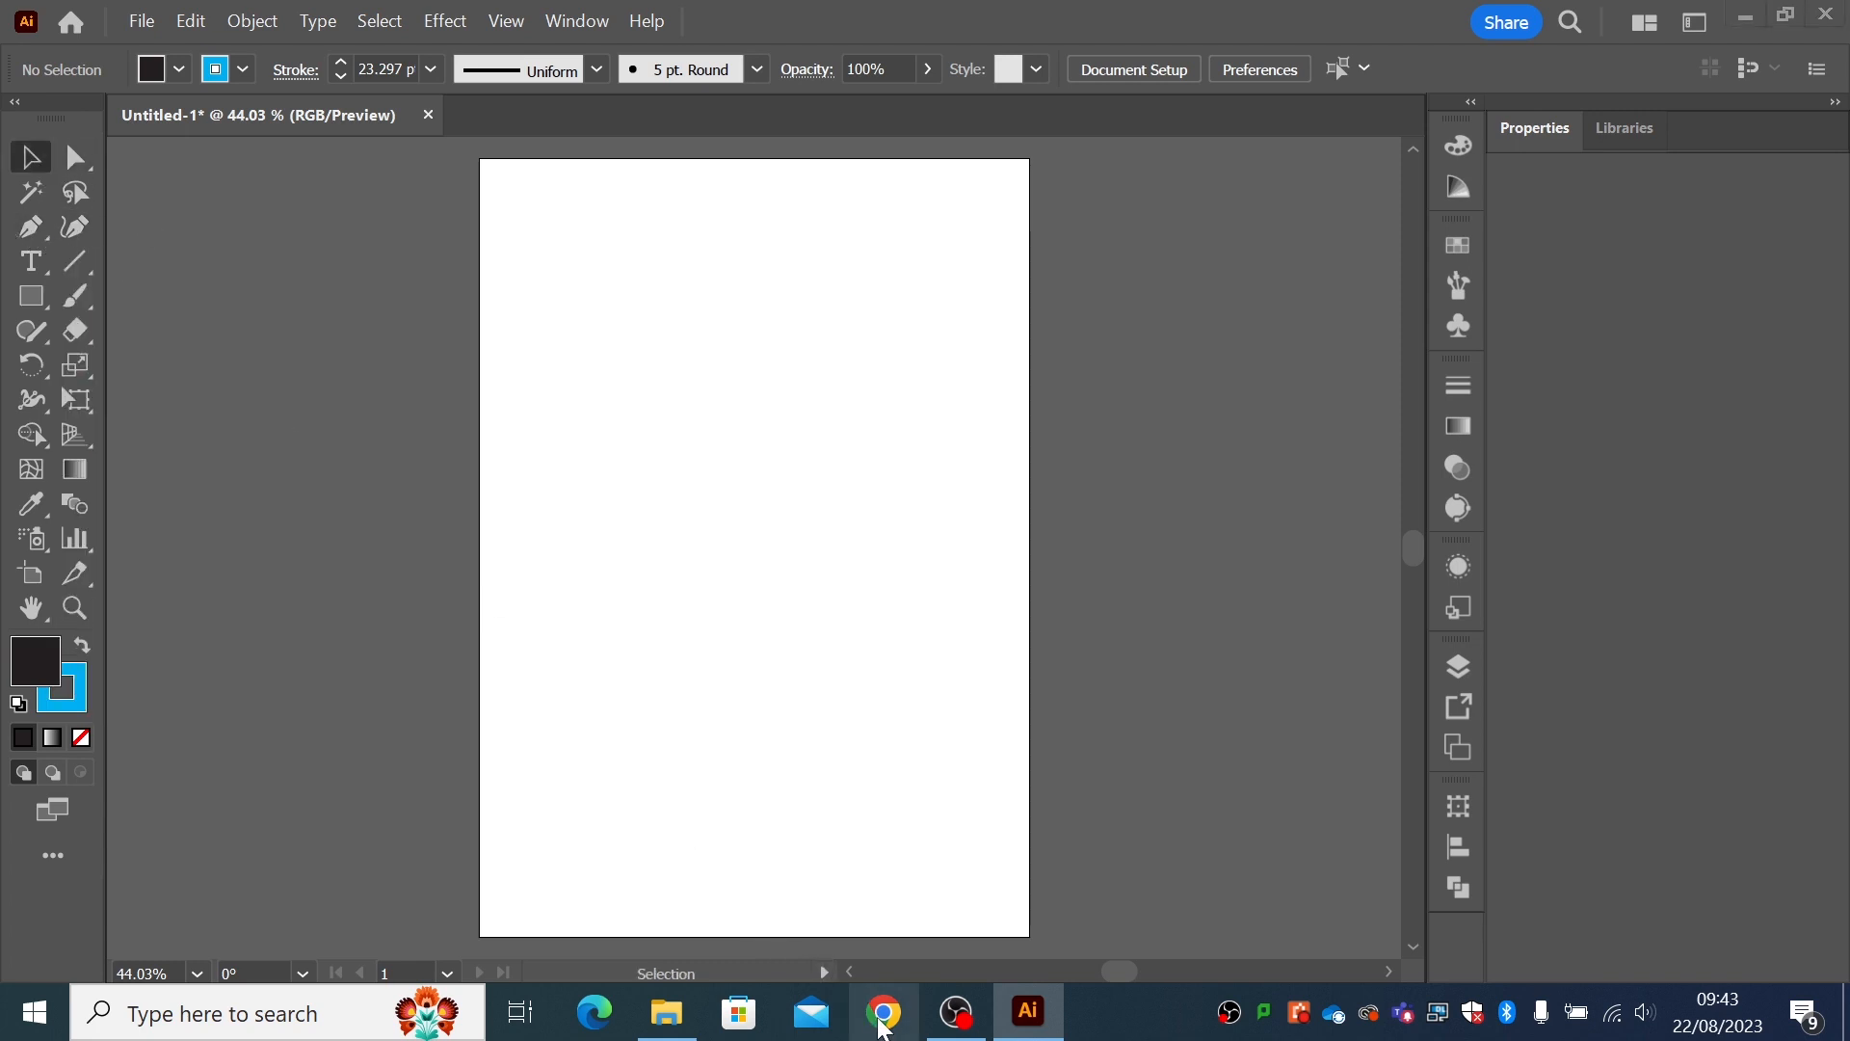
# - Switch to Chrome, search Google for "bezier game" in a new tab, and open The Bézier Game result
pyautogui.click(888, 1023)
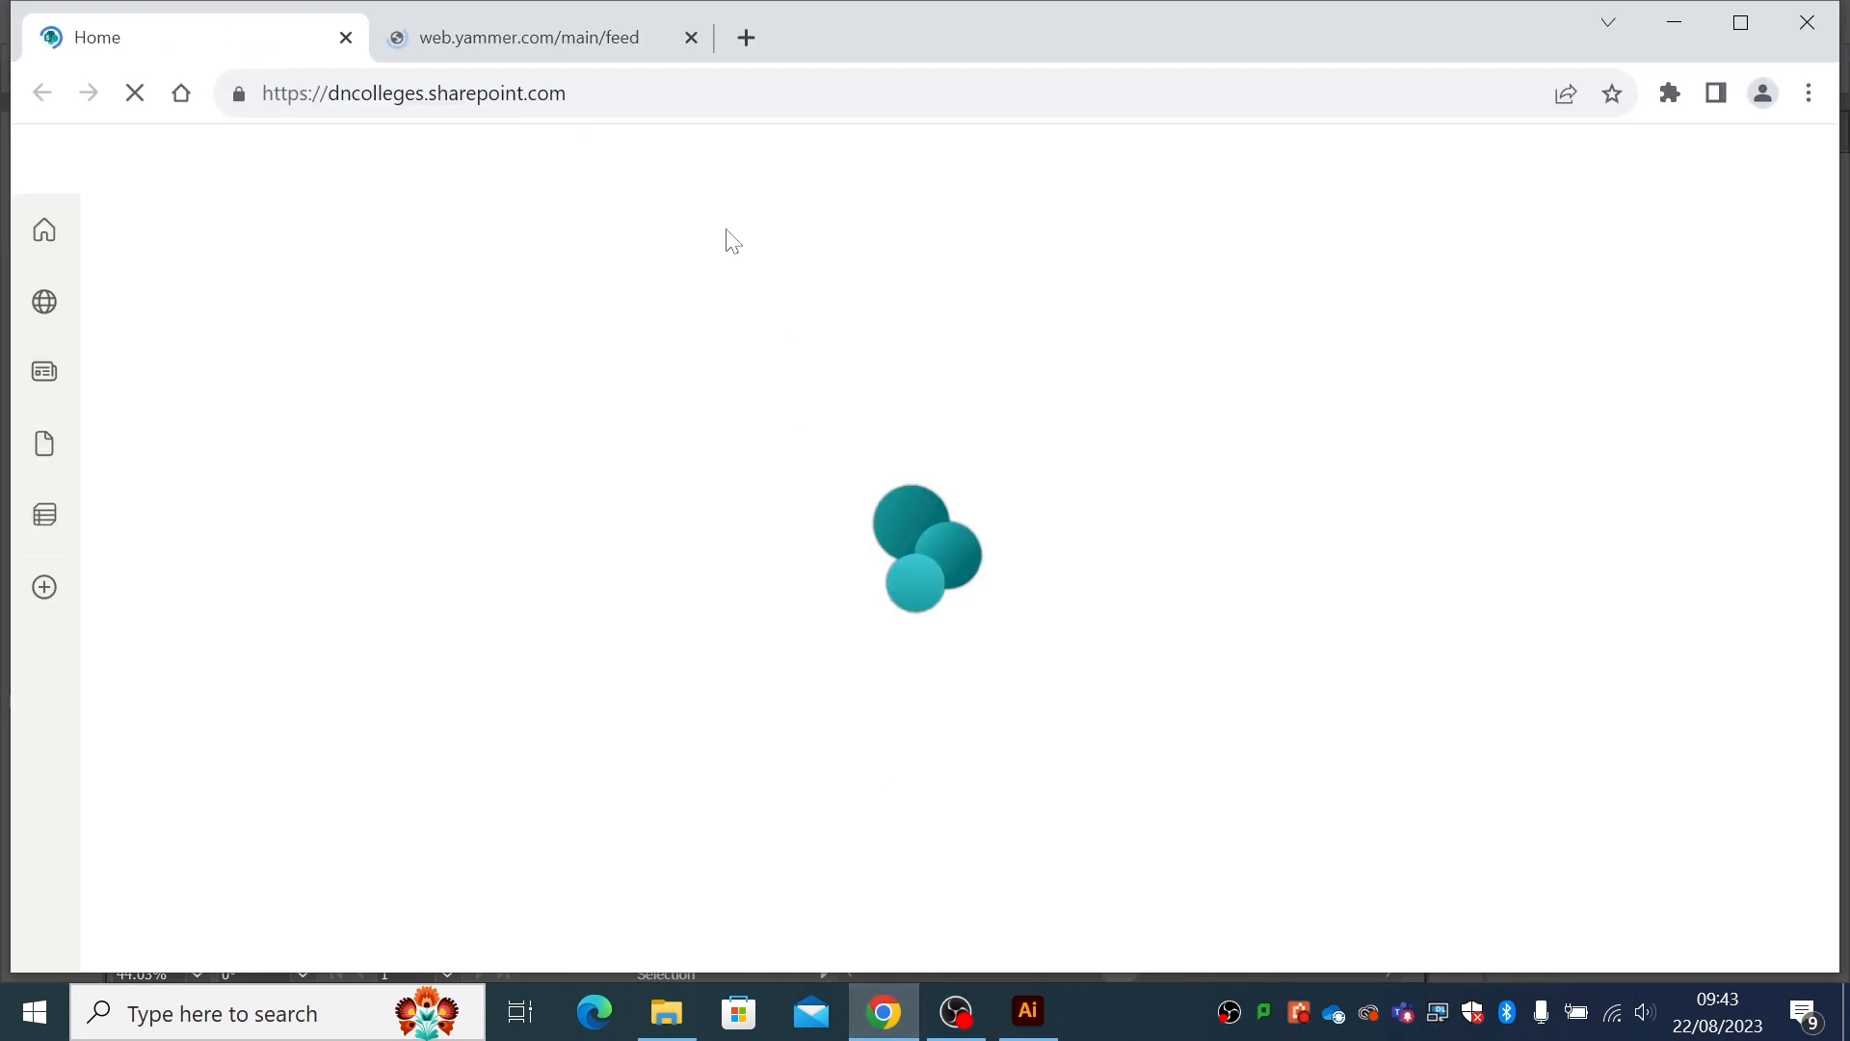
pyautogui.click(752, 37)
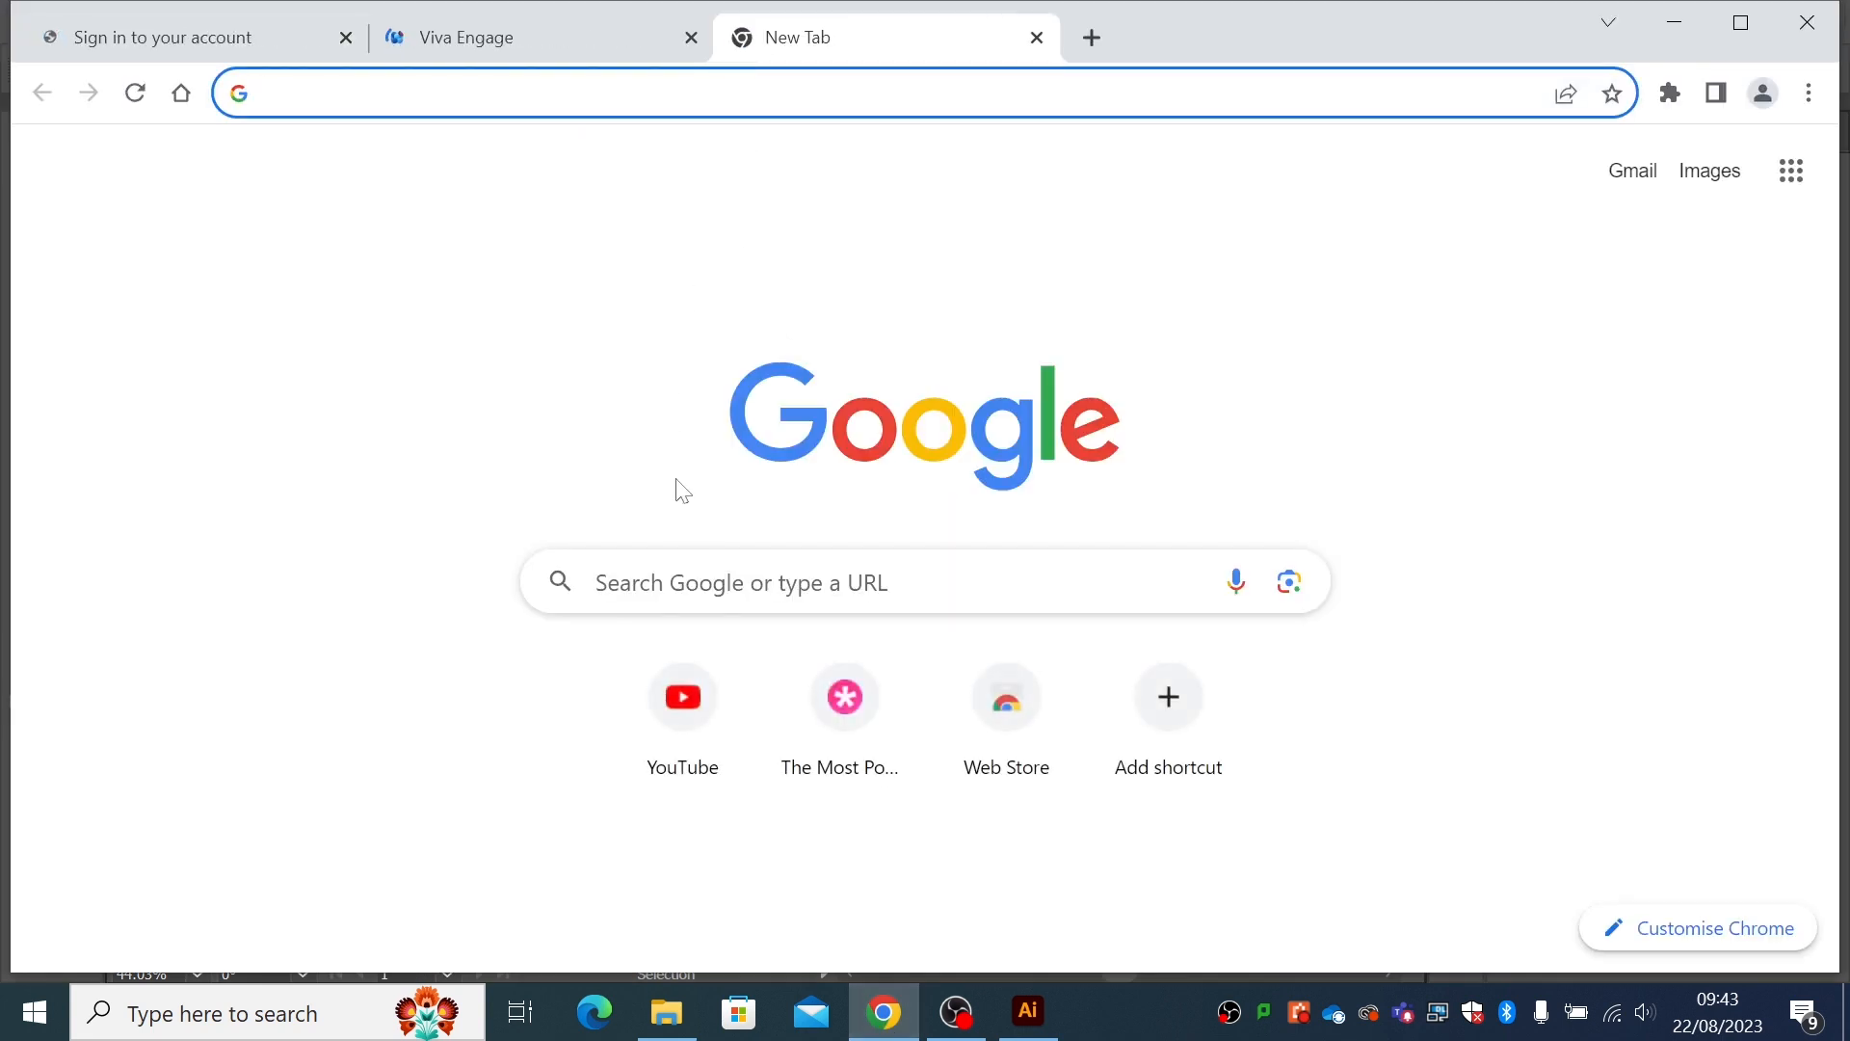
pyautogui.write('b')
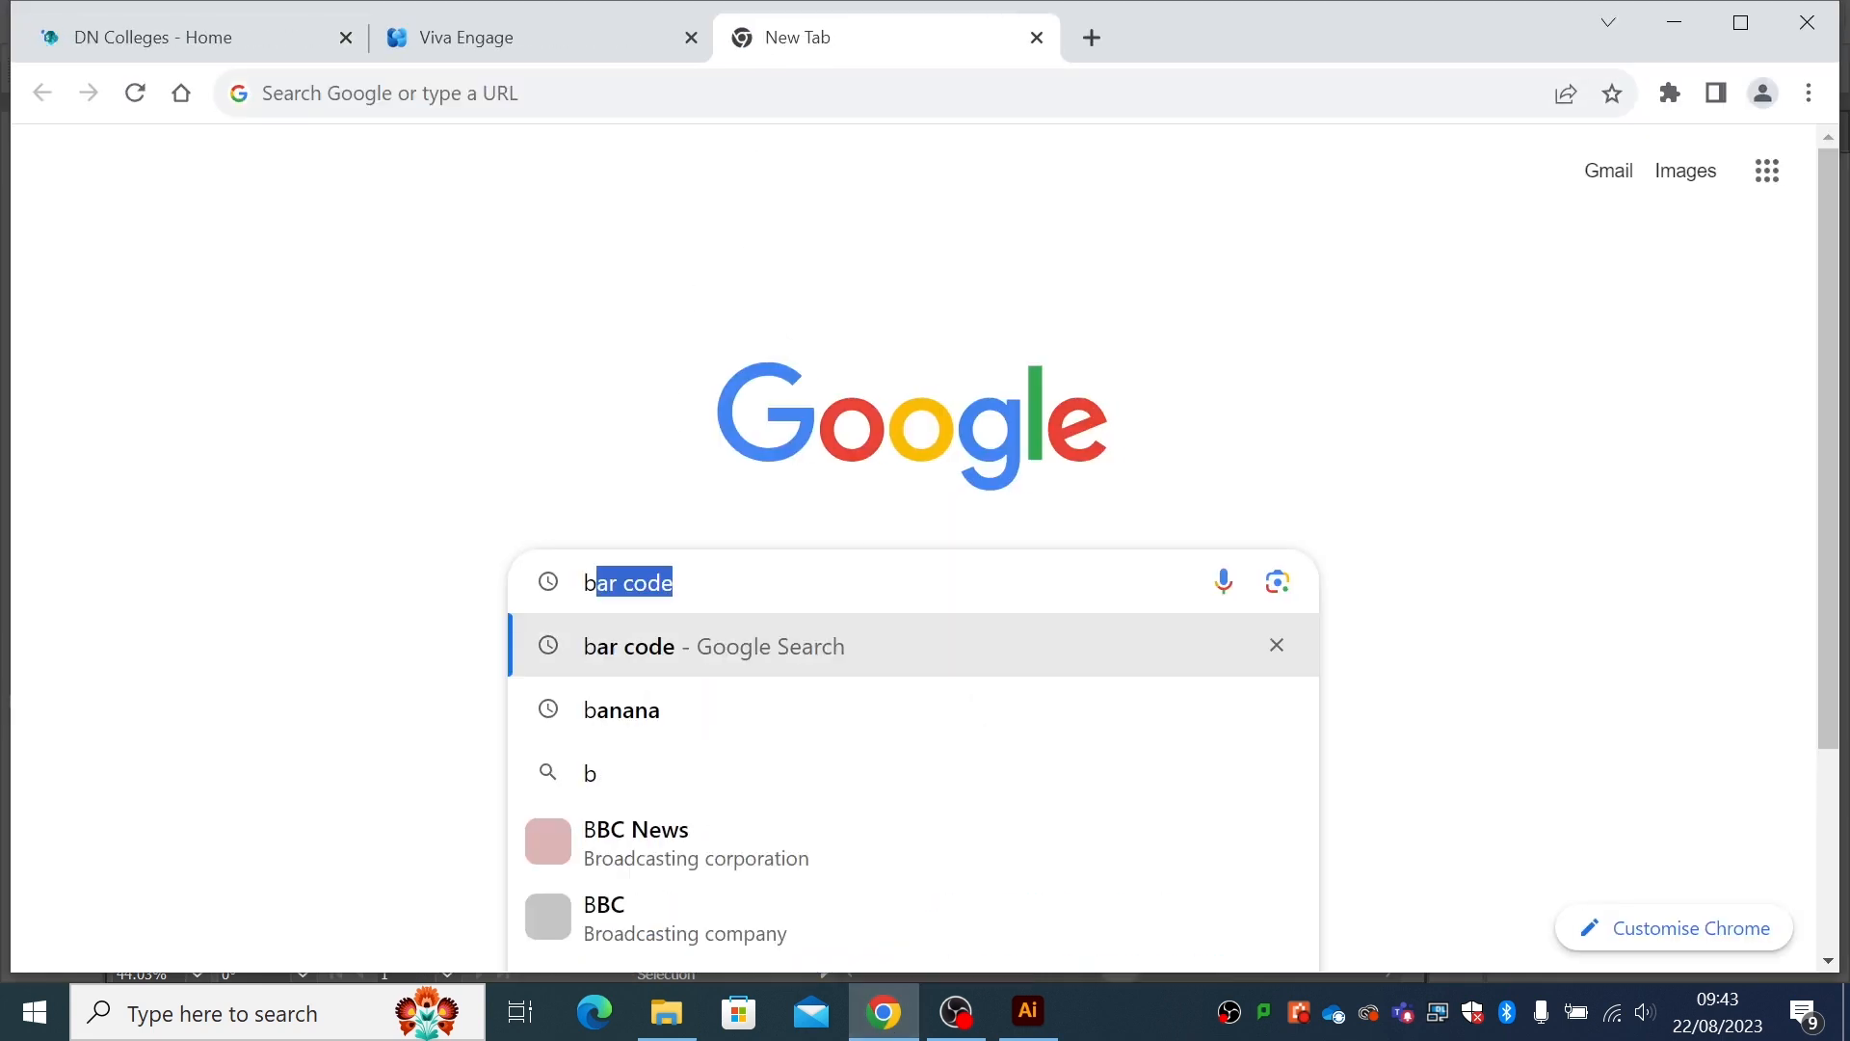
pyautogui.write('ezier game')
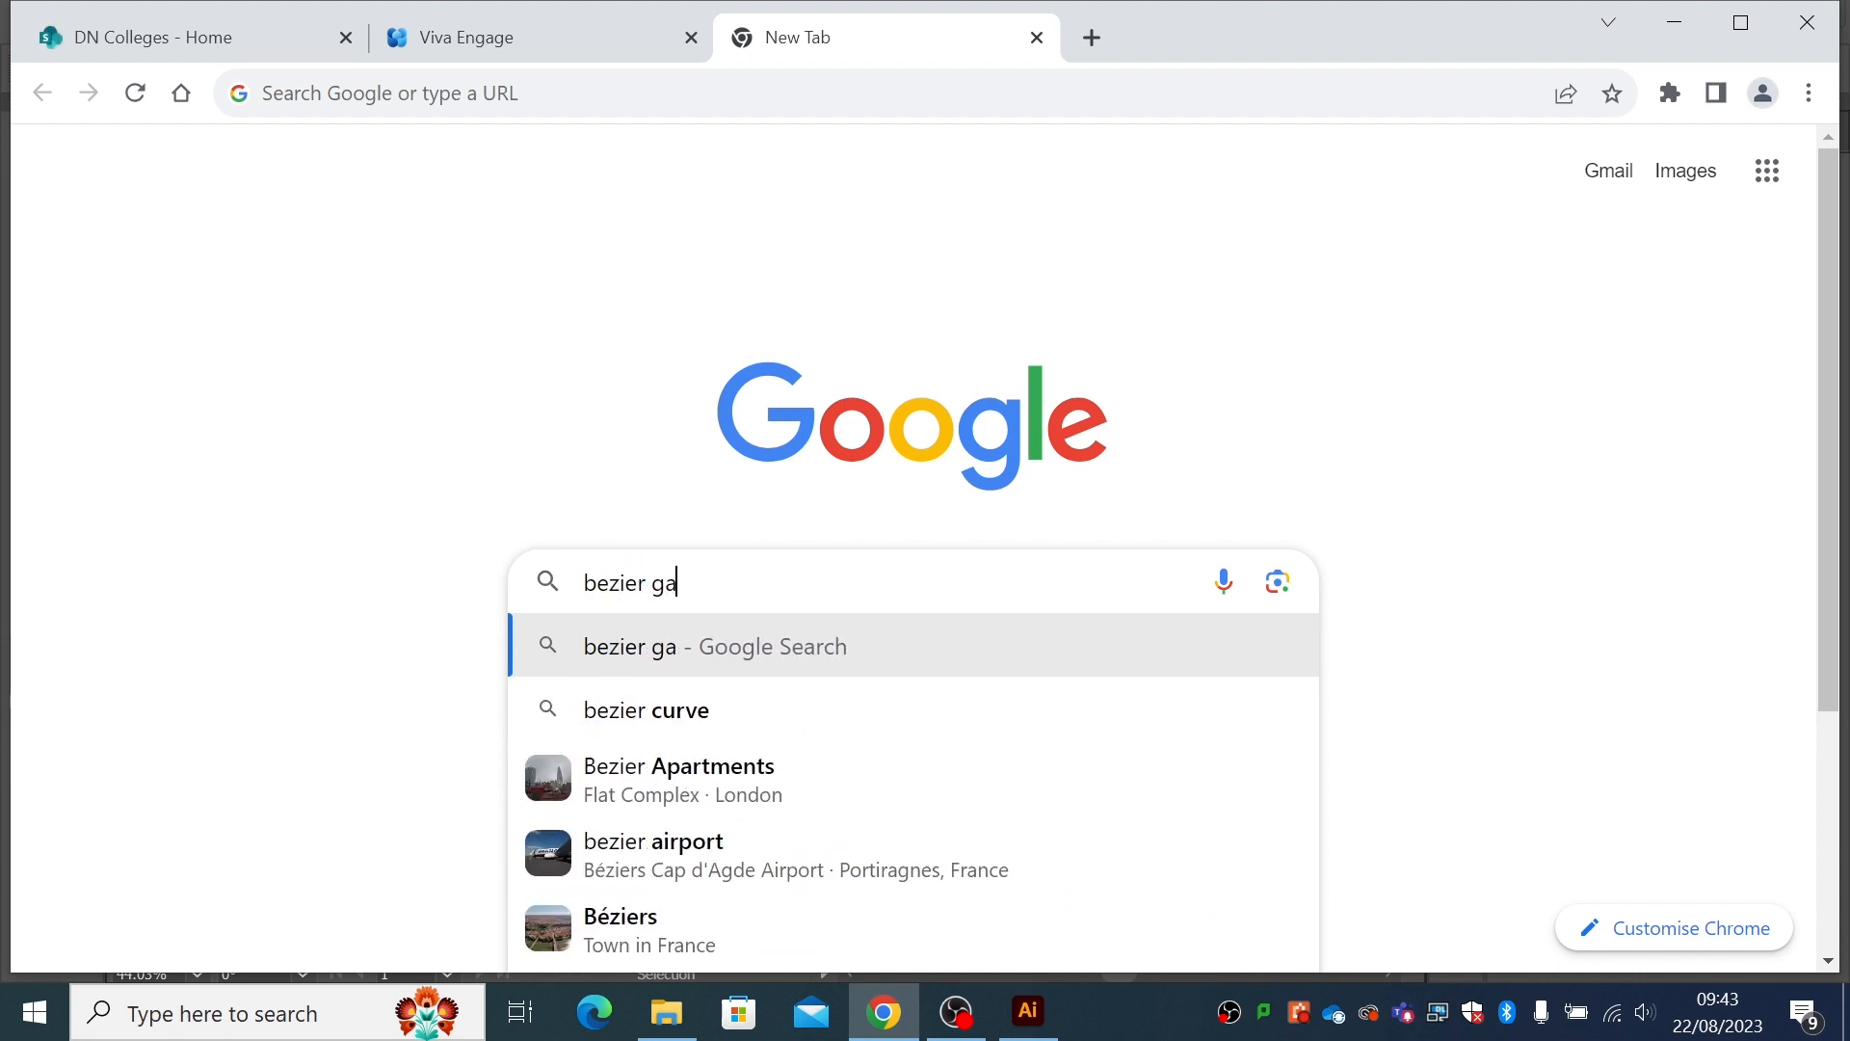
pyautogui.press('Return')
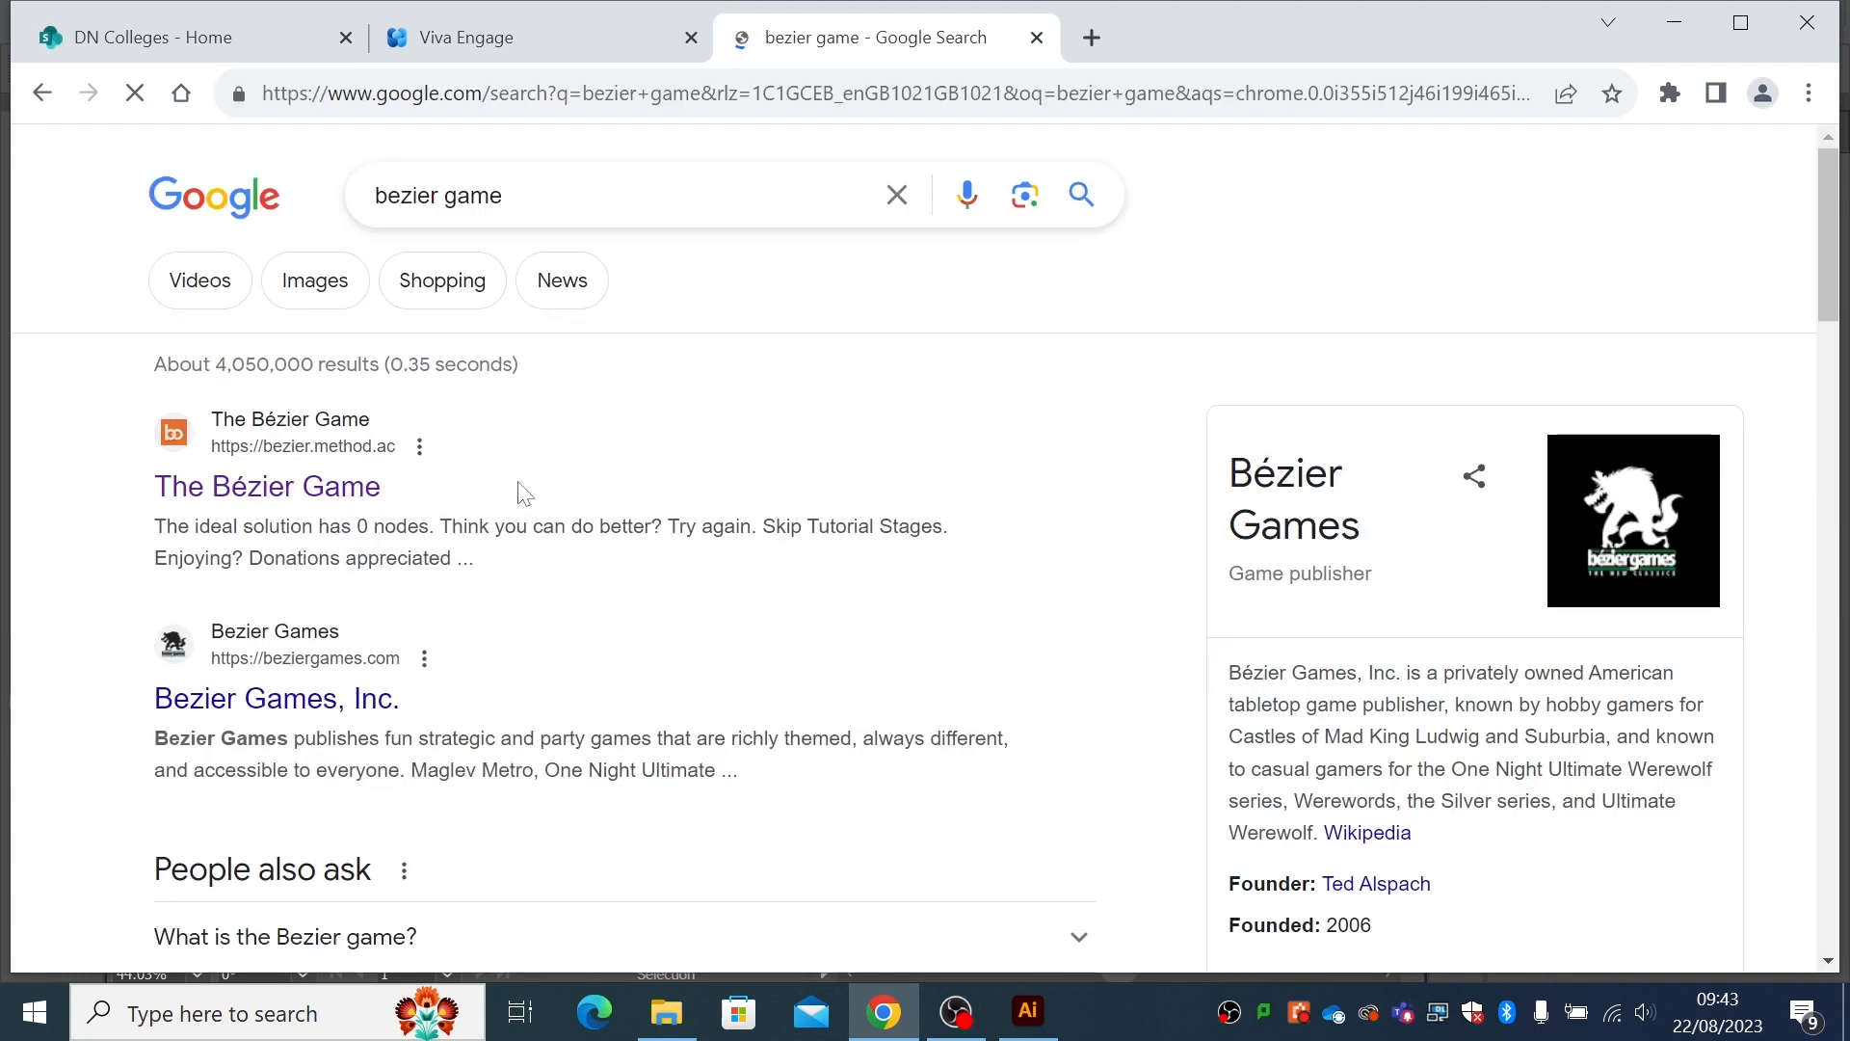
pyautogui.click(279, 490)
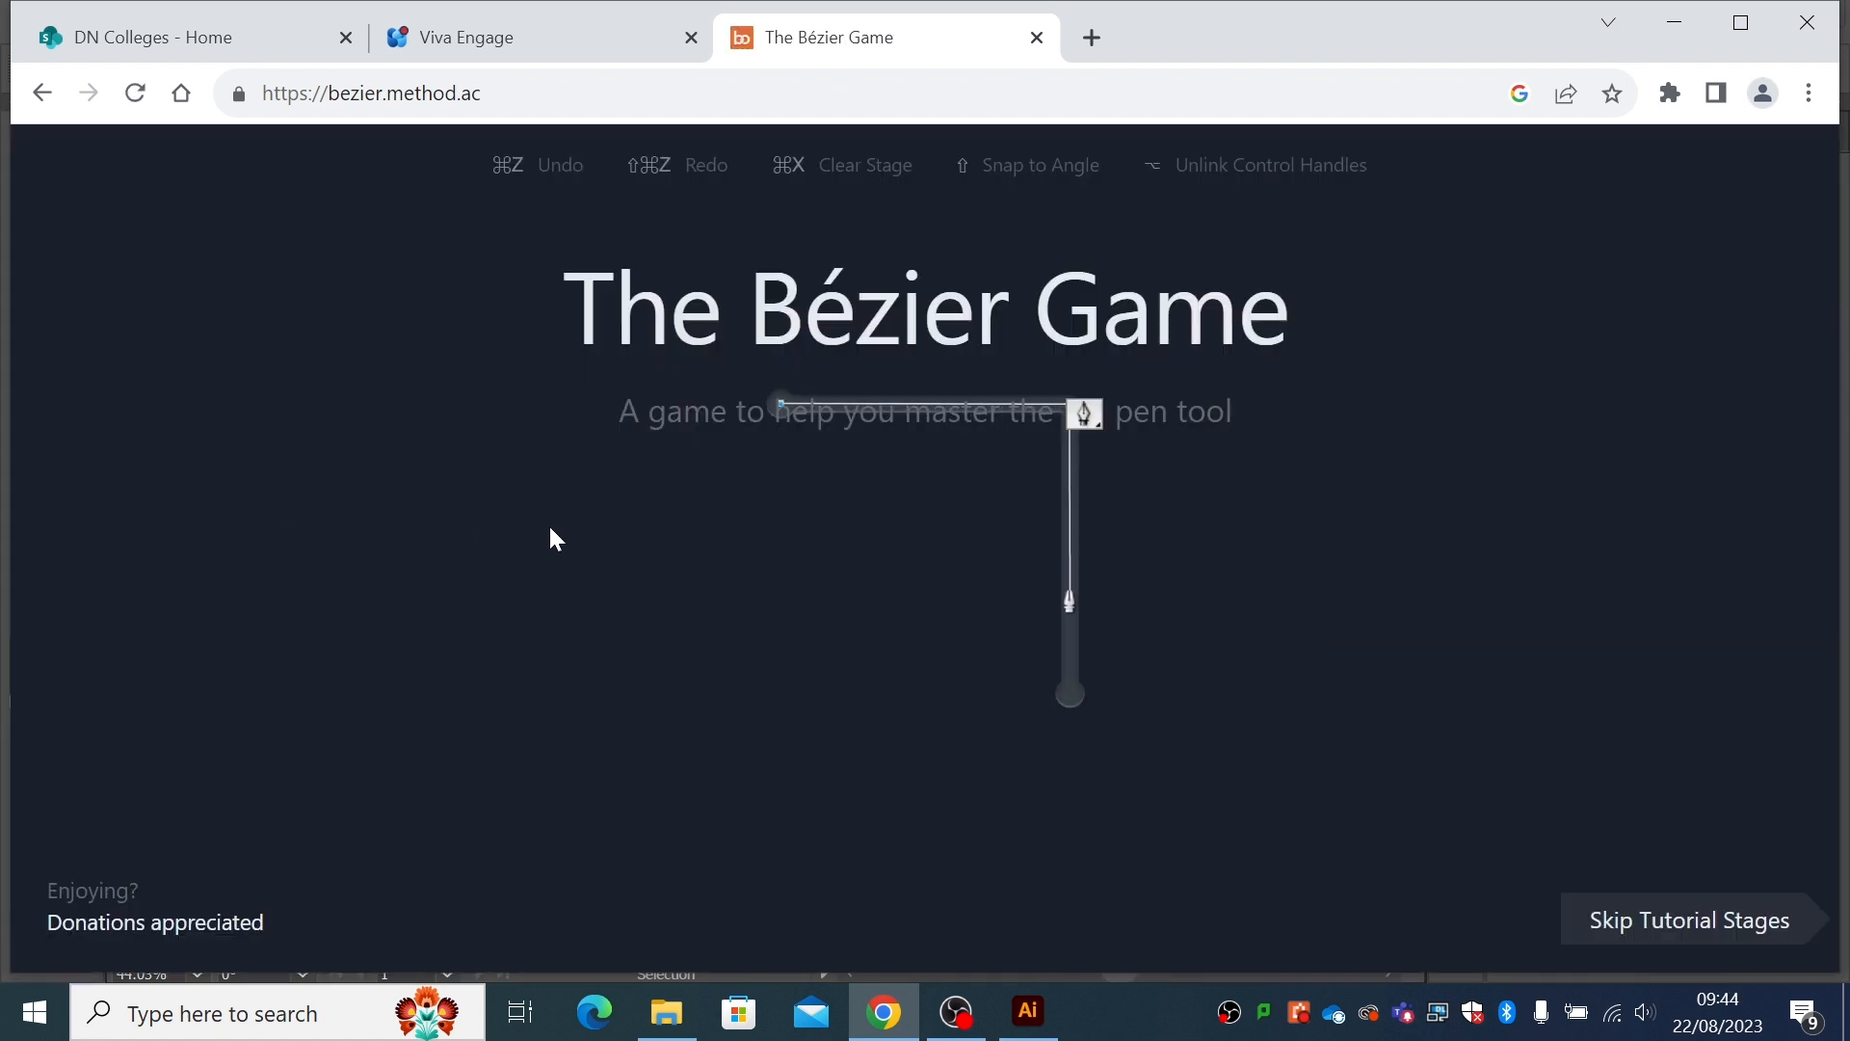
# - Trace the first tutorial stage's right-angled path with three nodes, from its start point to the lower end
pyautogui.click(782, 406)
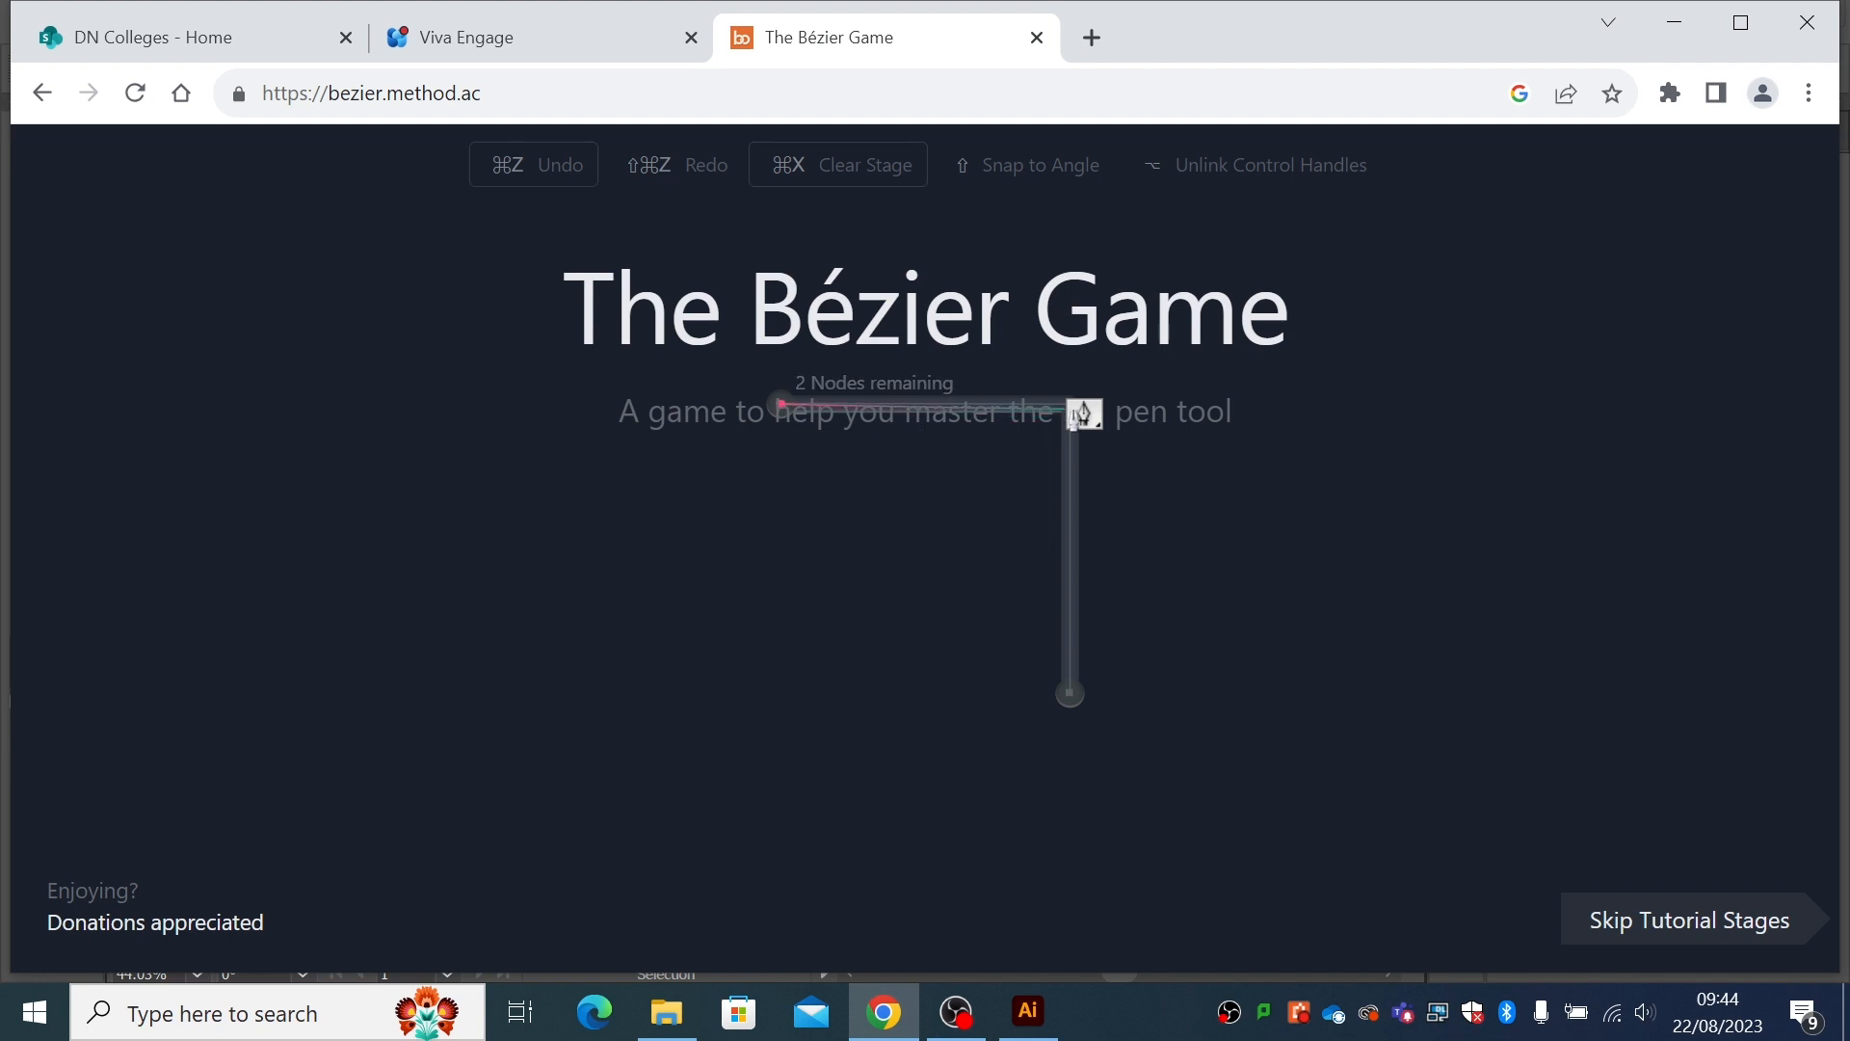
pyautogui.click(1067, 410)
pyautogui.click(1067, 701)
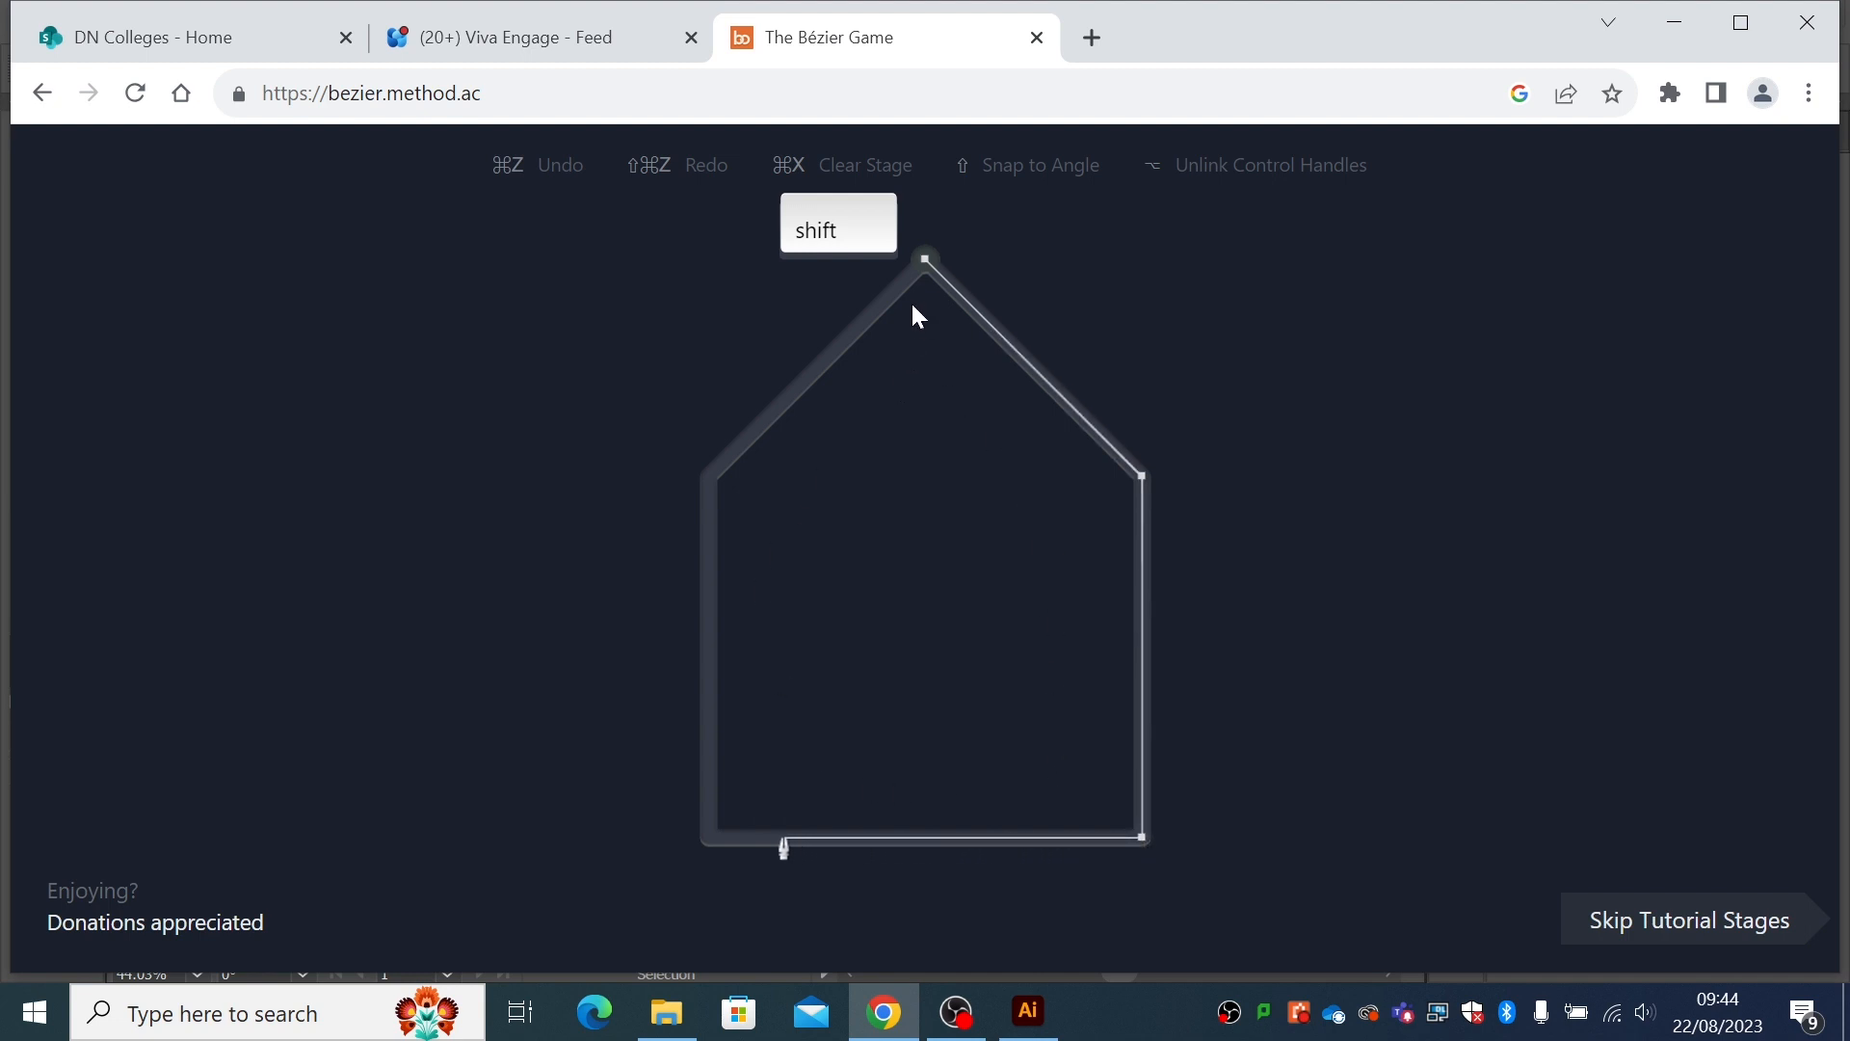
# - Trace the house outline with straight segments from the roof peak through every corner, closing the path at the peak
pyautogui.click(925, 258)
pyautogui.click(1140, 476)
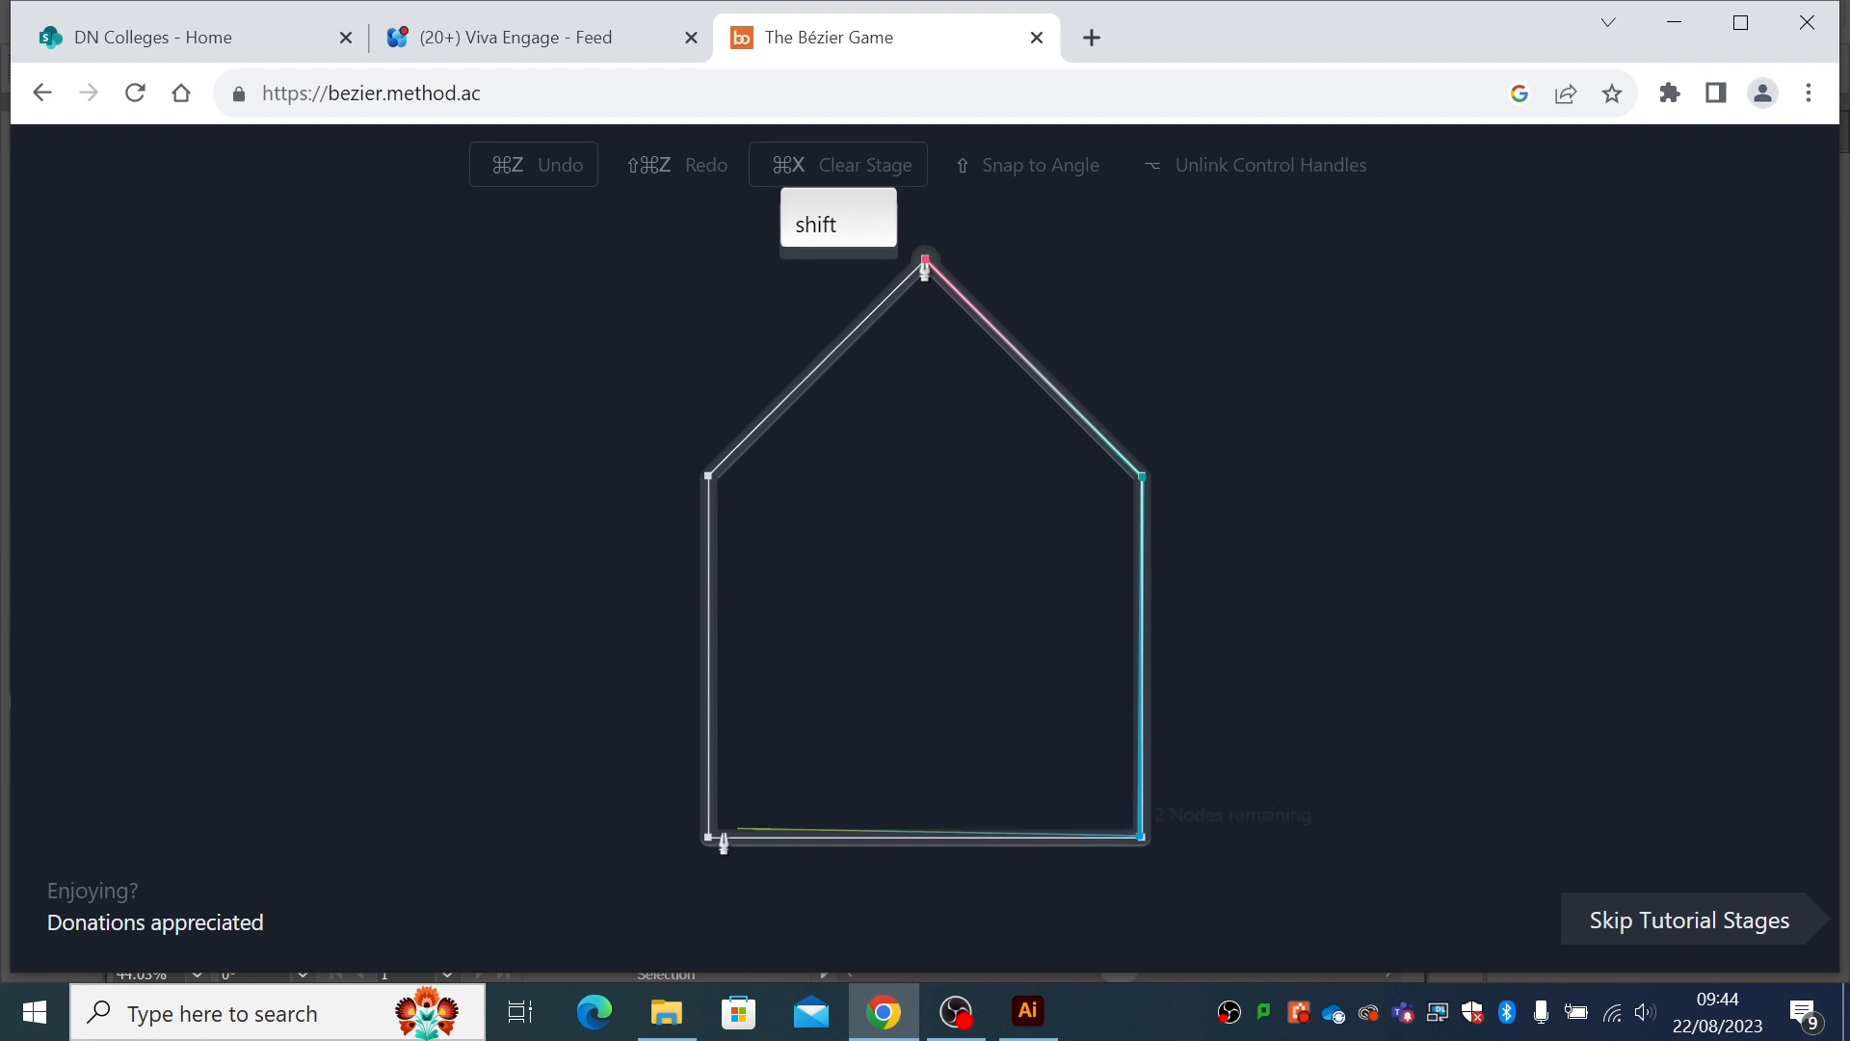
pyautogui.click(710, 838)
pyautogui.click(707, 476)
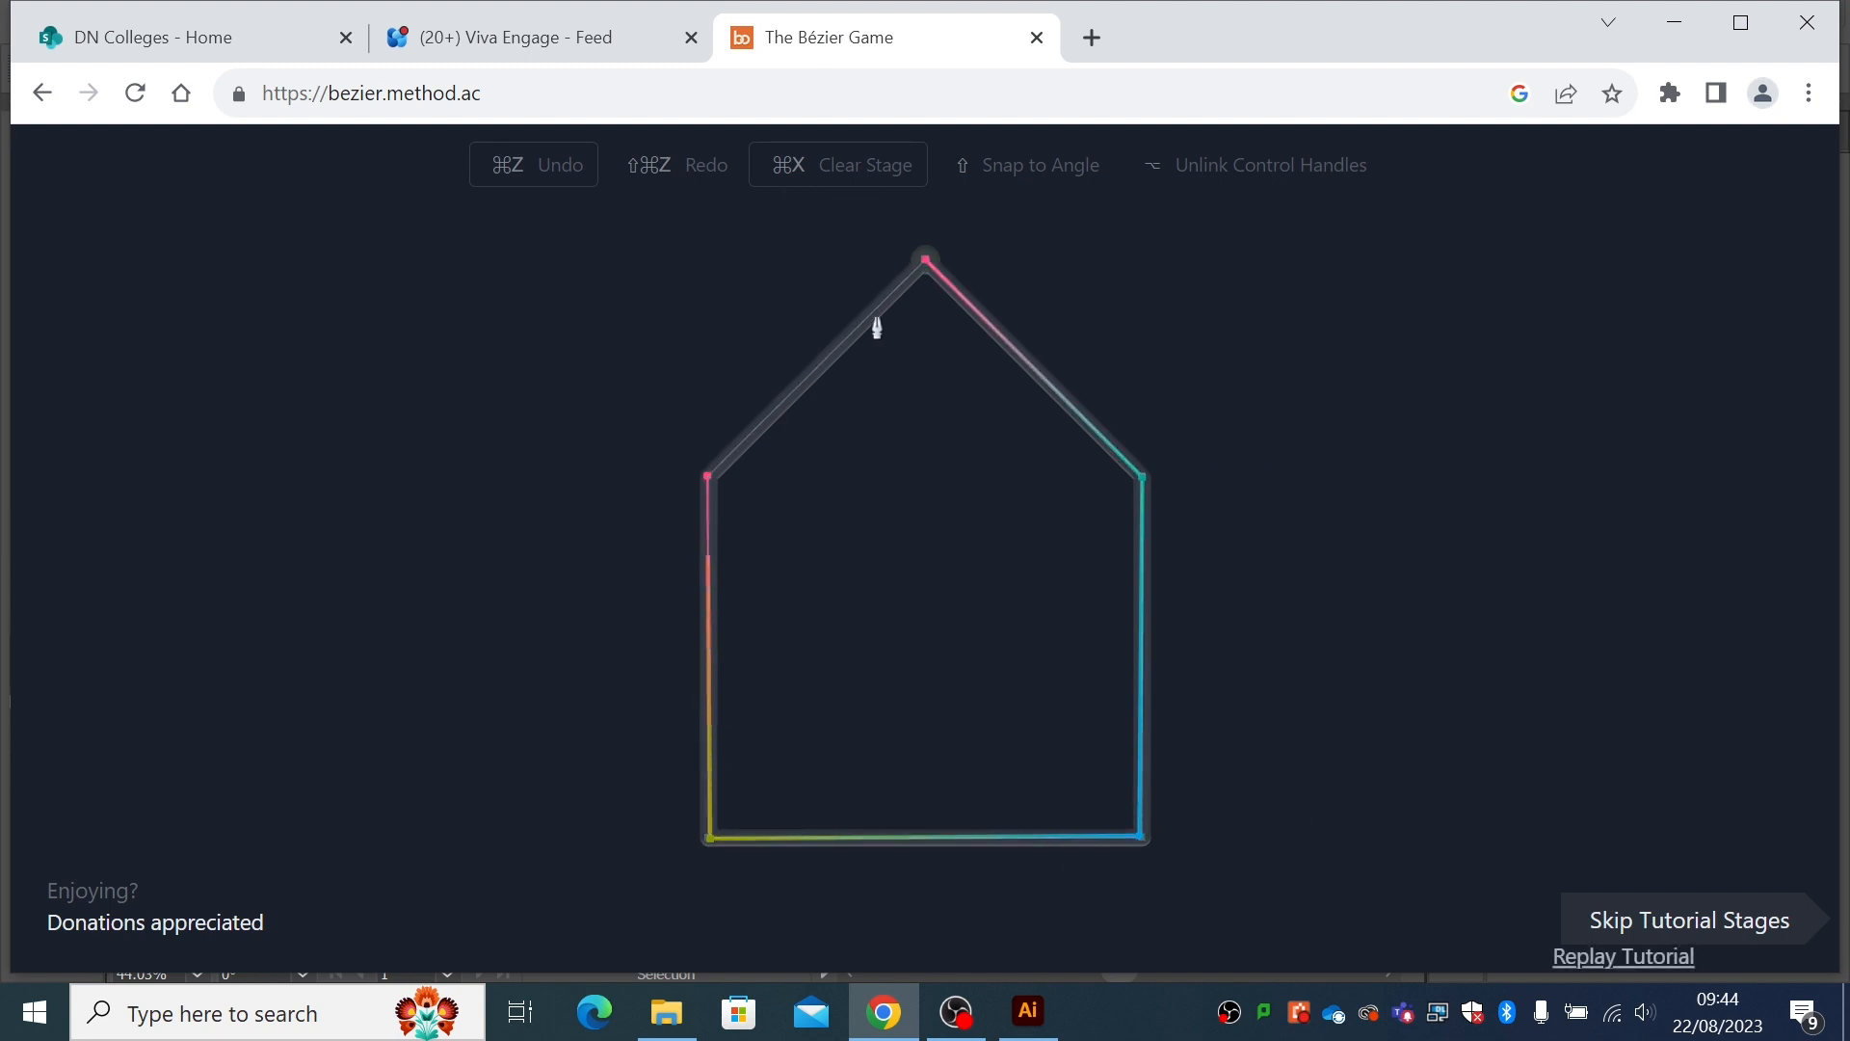
pyautogui.click(924, 260)
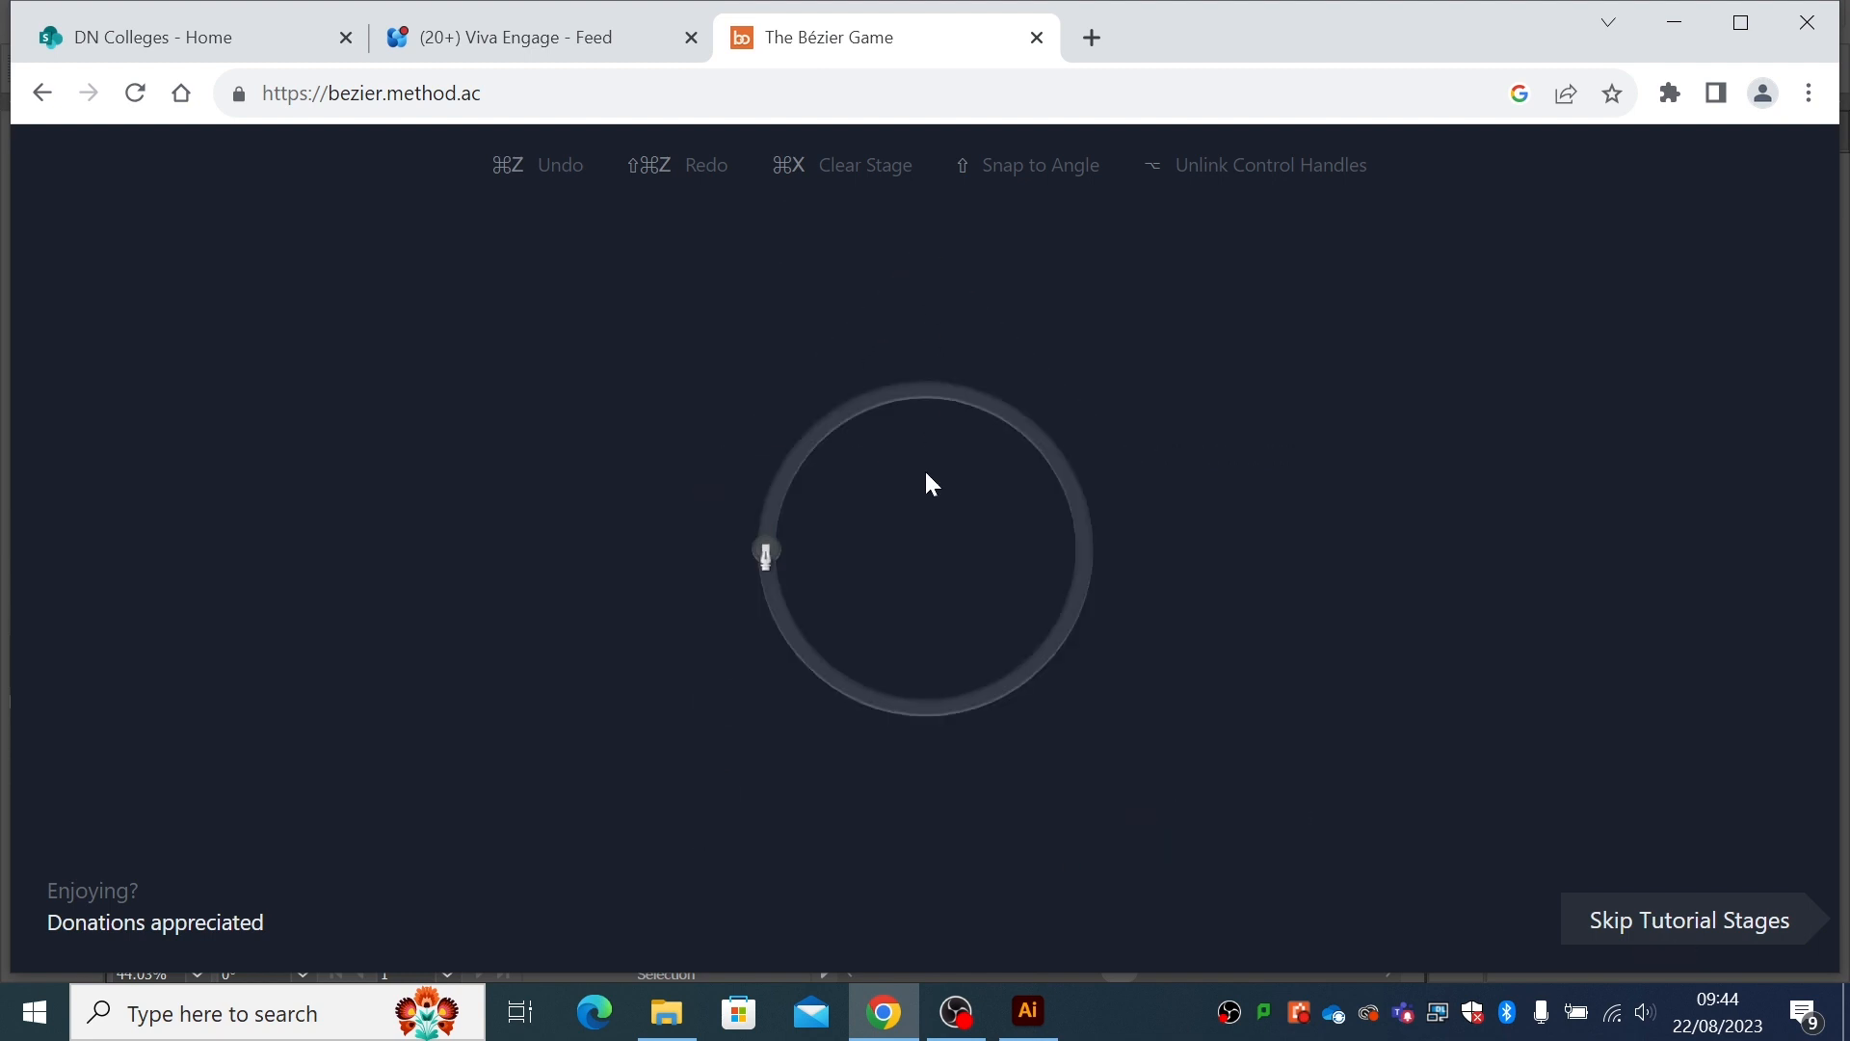
# - Trace the circle with smooth nodes at its quarter points, closing it at the starting node, and switch back to Illustrator
pyautogui.moveTo(766, 548); pyautogui.dragTo(766, 463)
pyautogui.moveTo(925, 389); pyautogui.dragTo(1012, 389)
pyautogui.moveTo(1083, 548); pyautogui.dragTo(1084, 634)
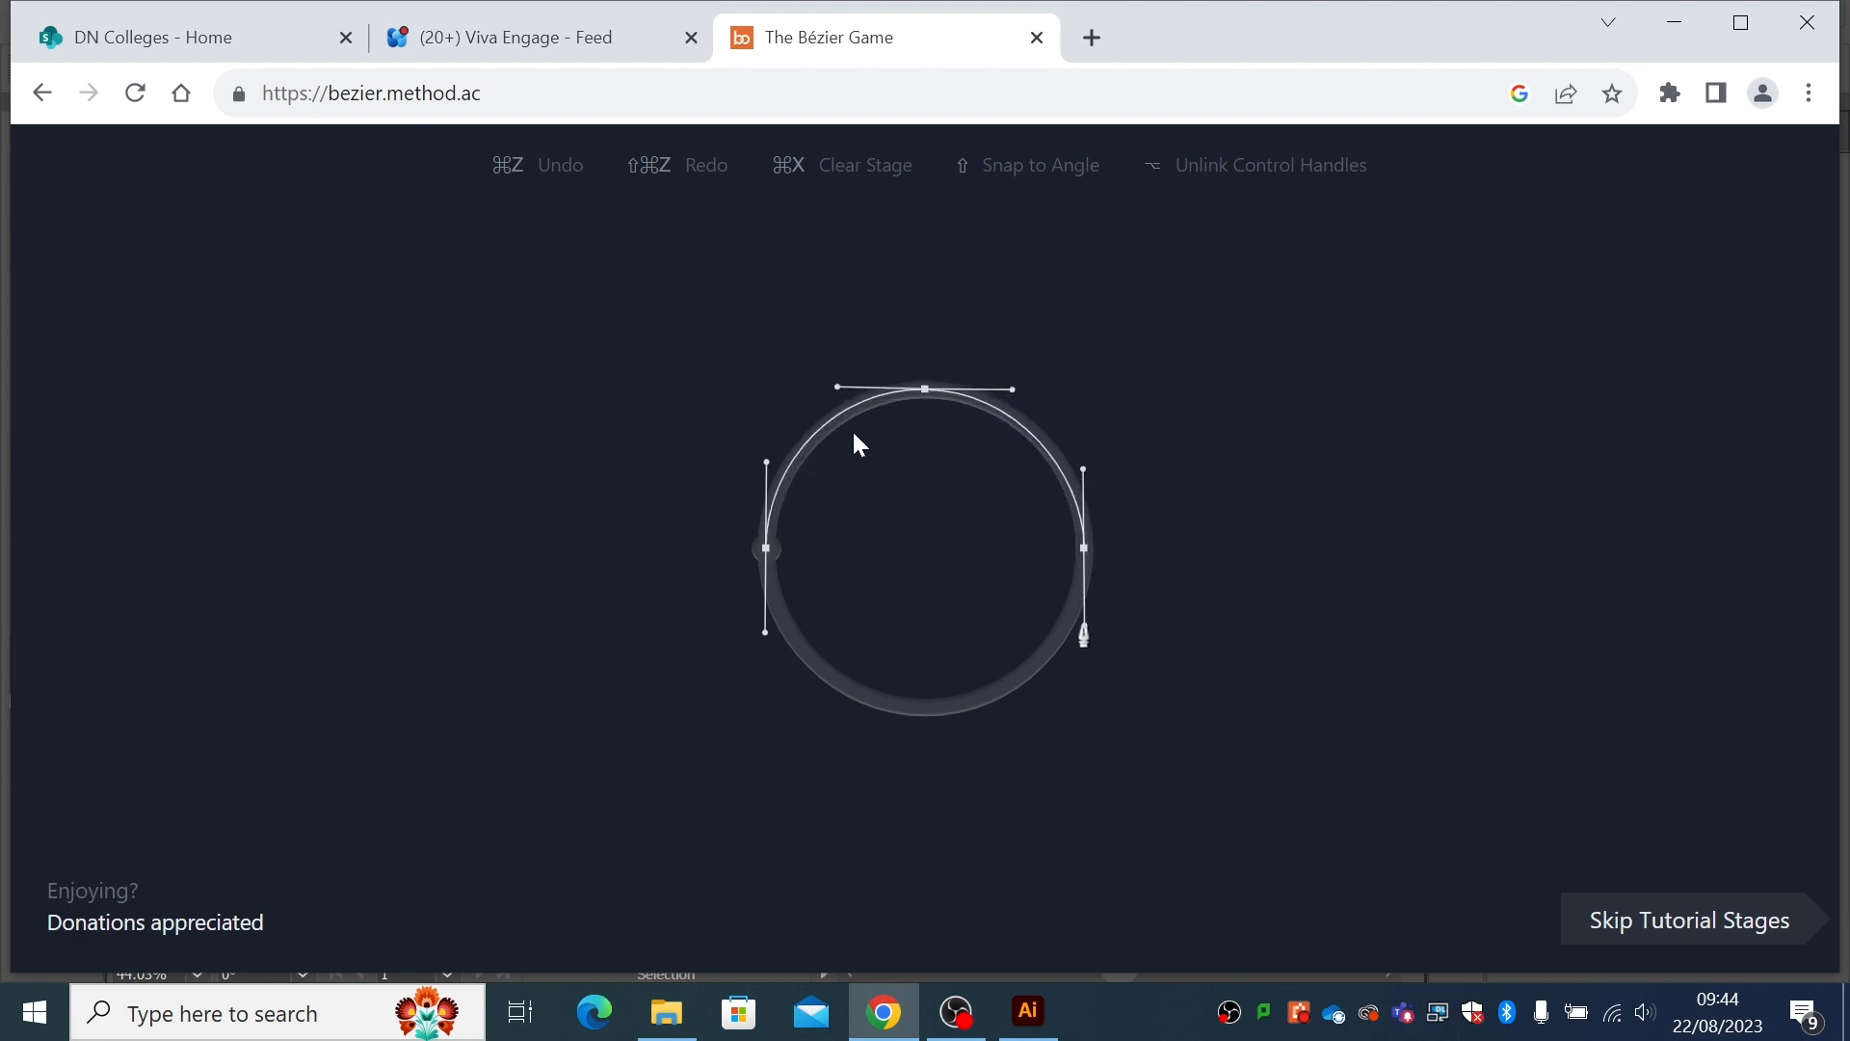
pyautogui.moveTo(925, 706); pyautogui.dragTo(838, 707)
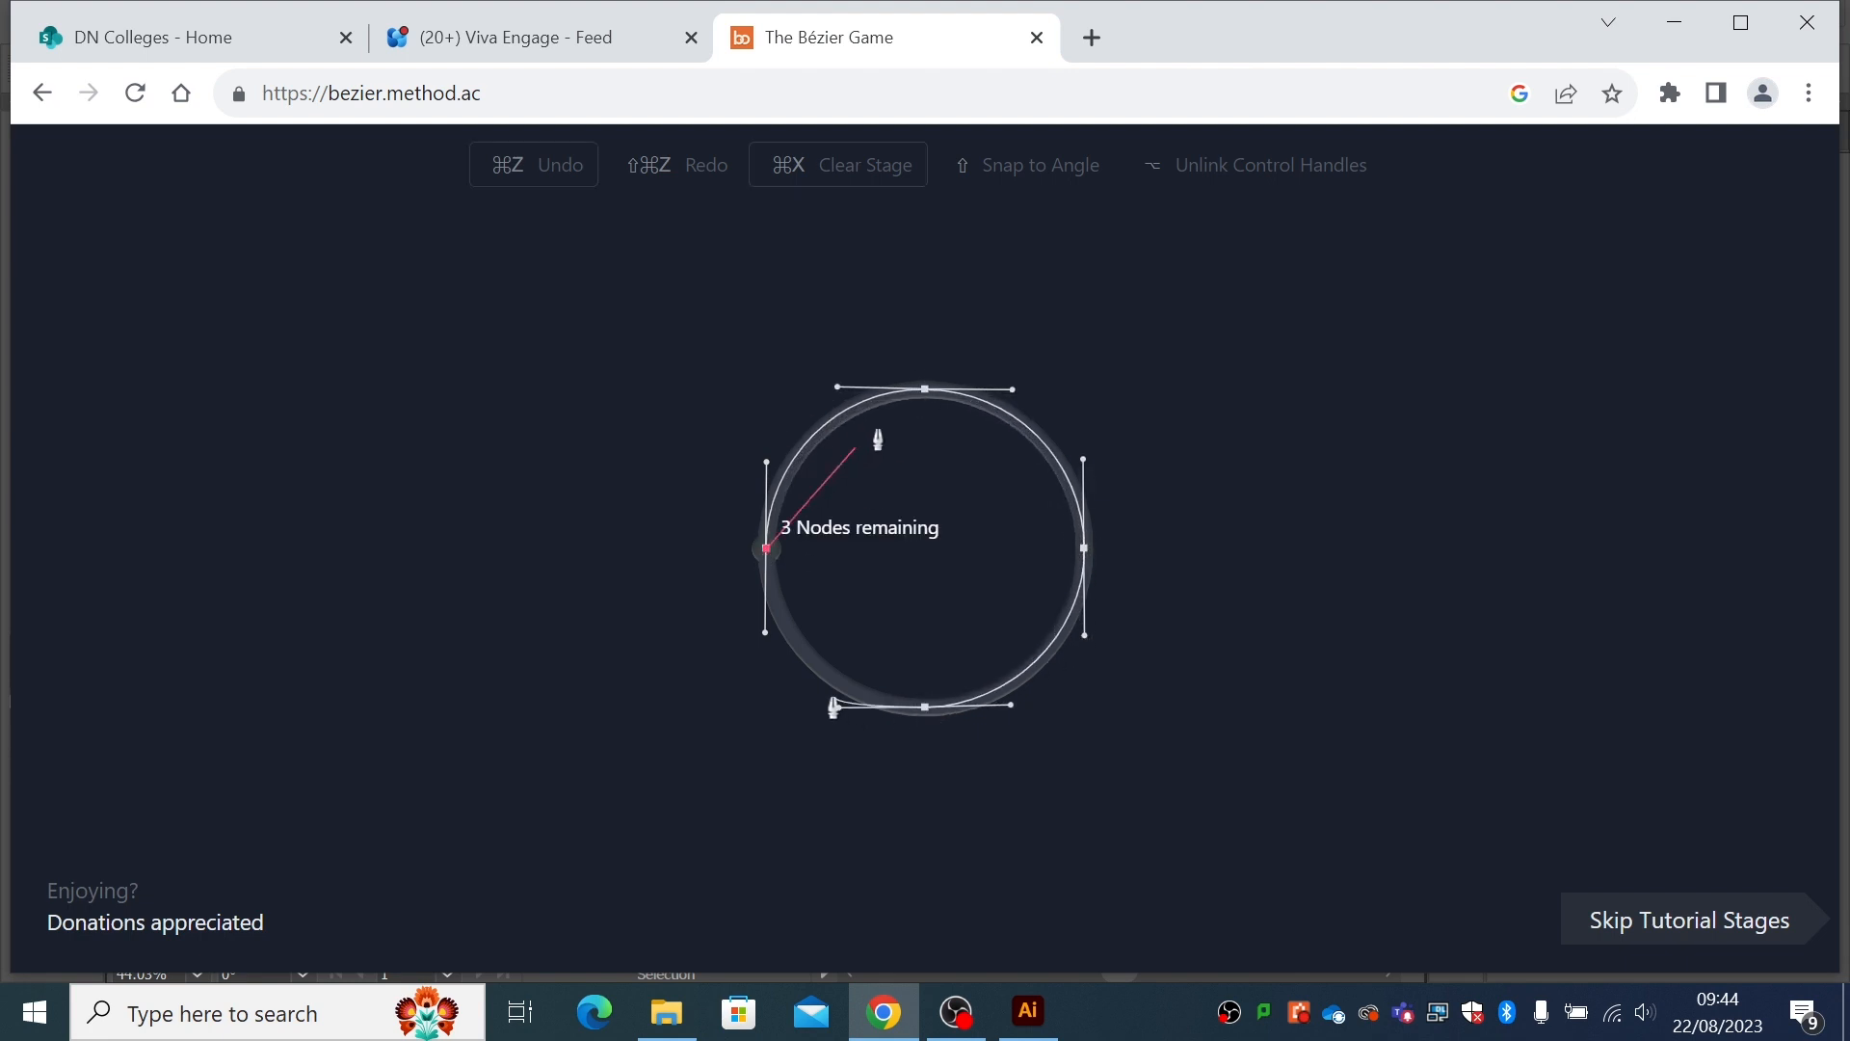
pyautogui.moveTo(925, 389); pyautogui.dragTo(1072, 392)
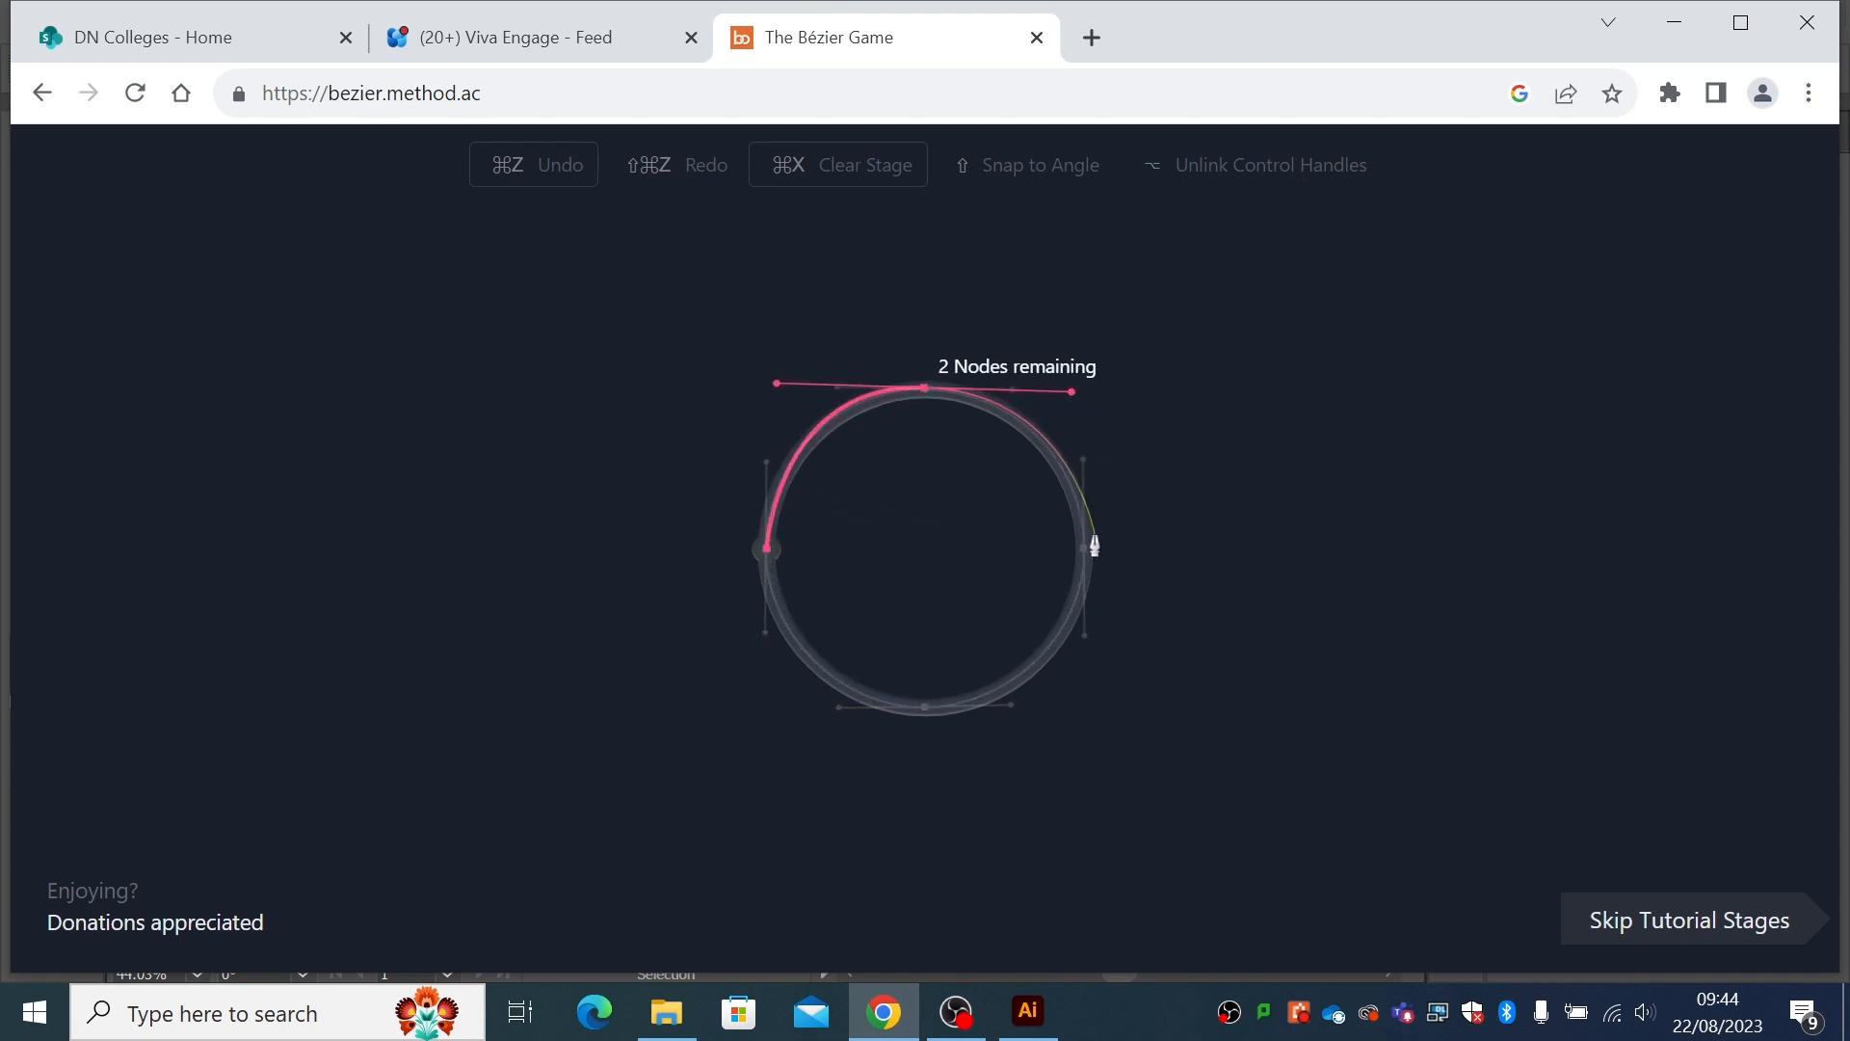
pyautogui.moveTo(1083, 566); pyautogui.dragTo(1074, 609)
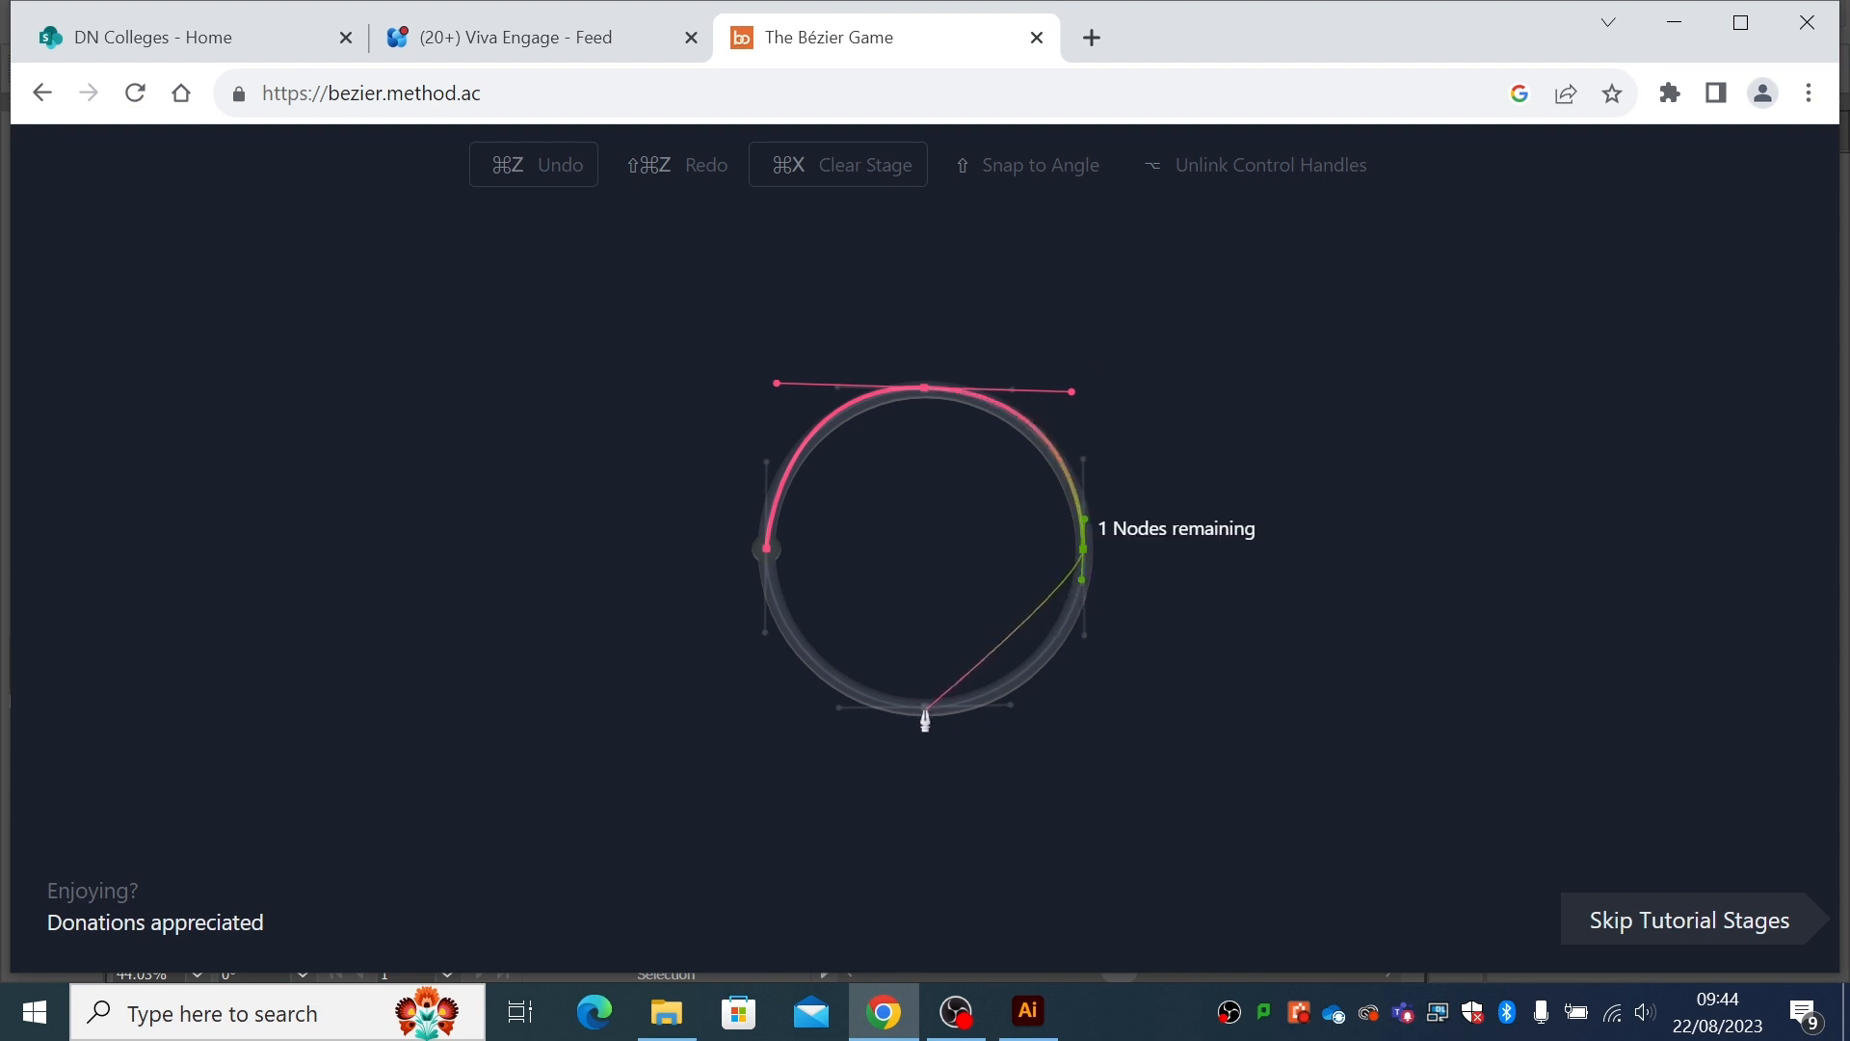
pyautogui.moveTo(923, 711); pyautogui.dragTo(793, 713)
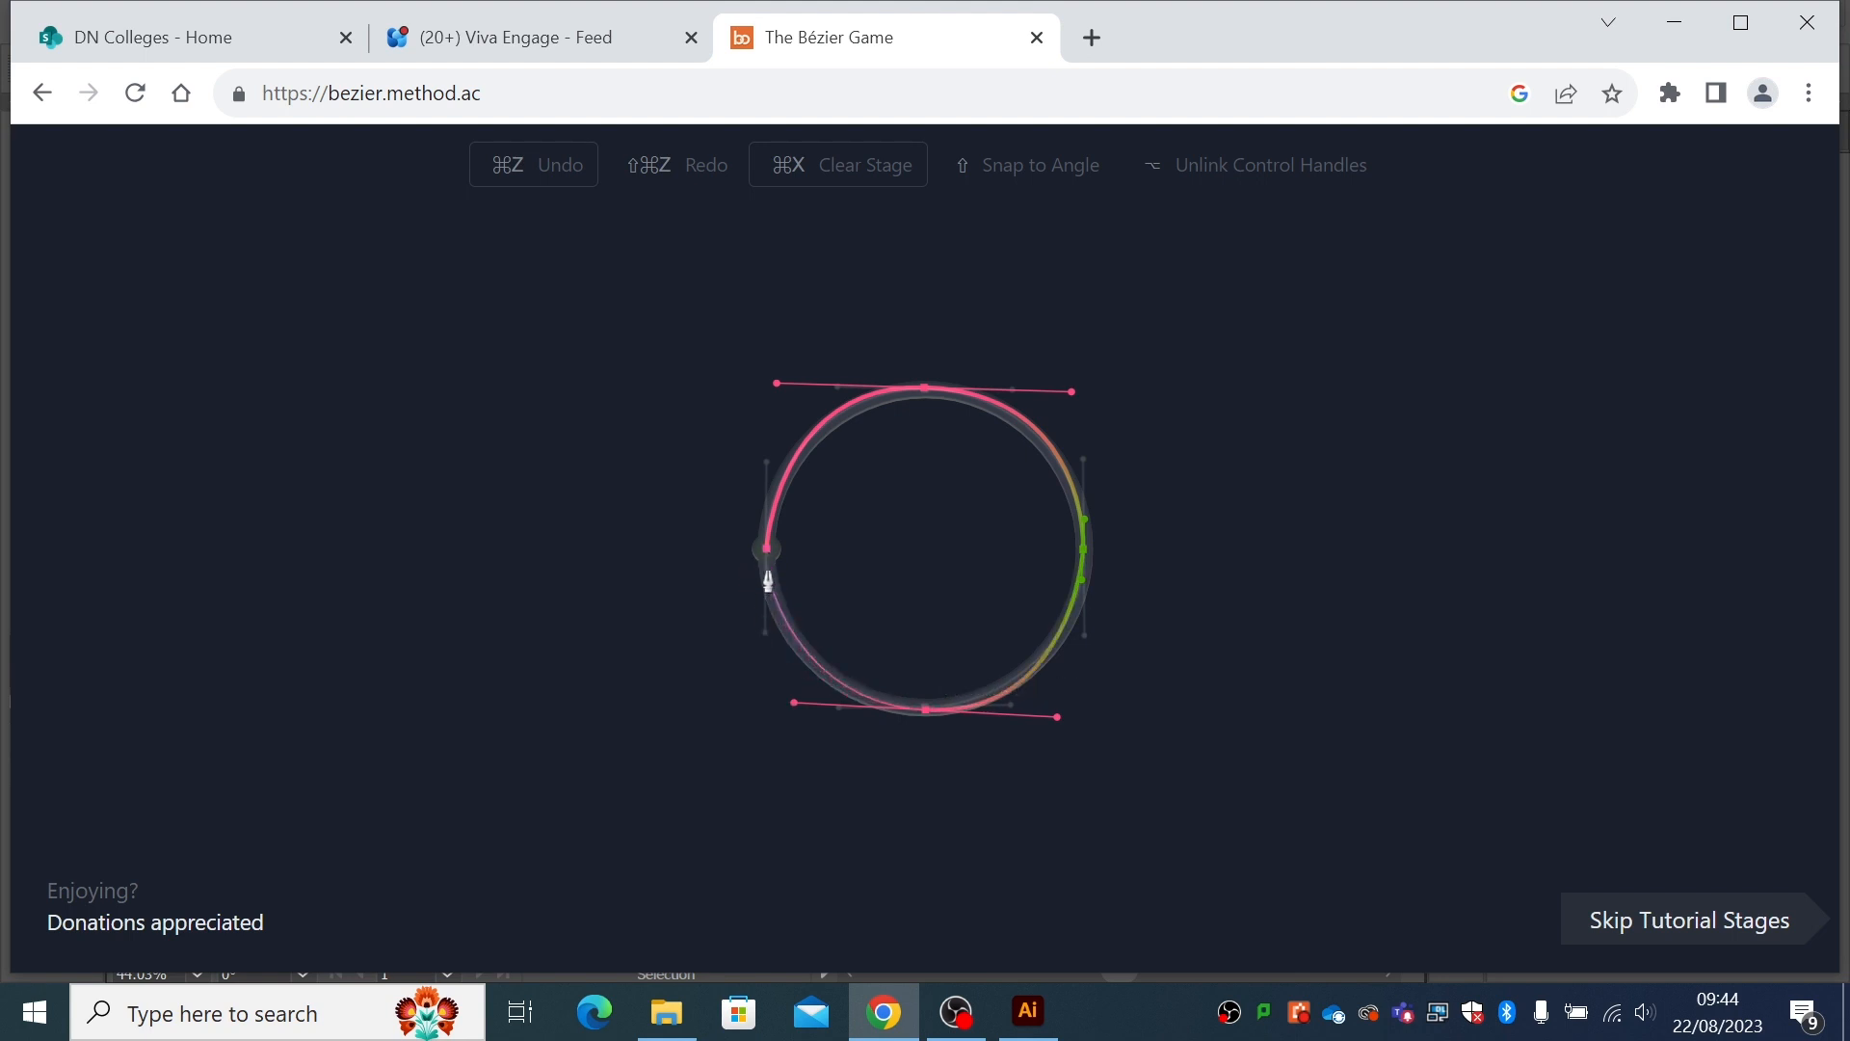
pyautogui.moveTo(766, 549); pyautogui.dragTo(767, 516)
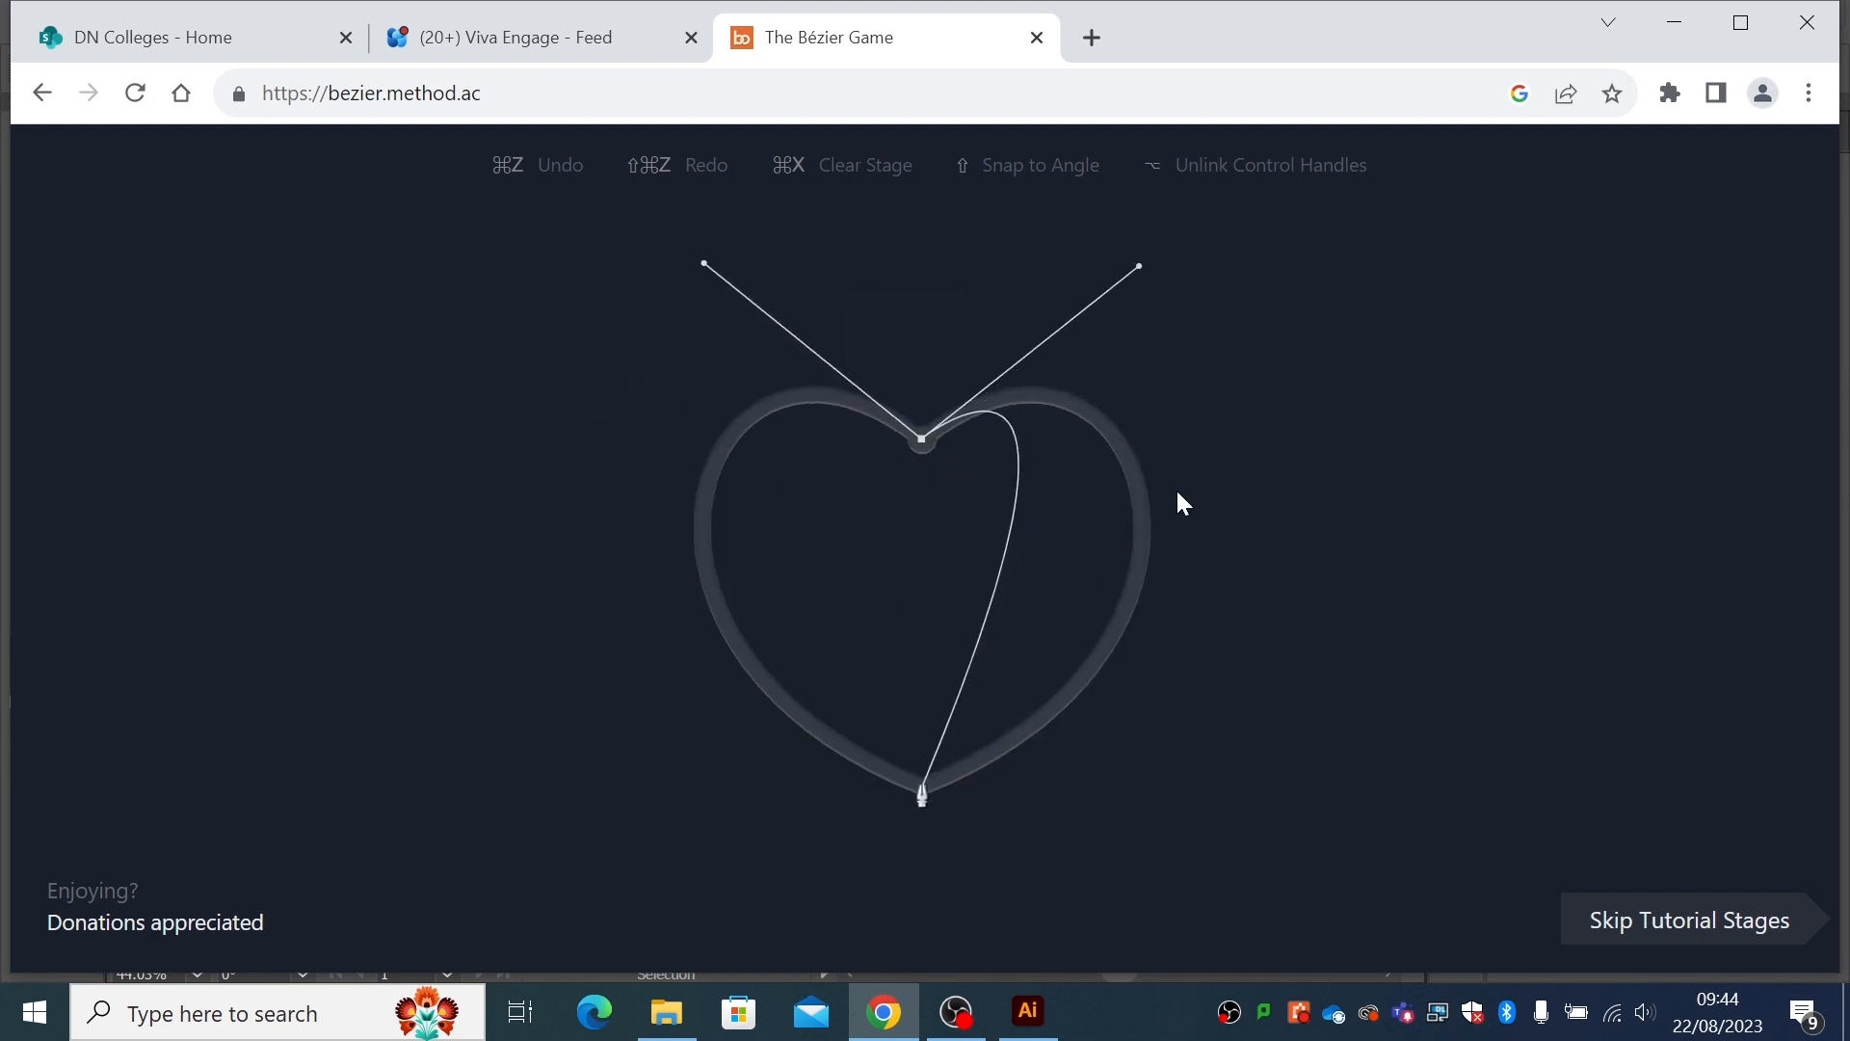
pyautogui.click(1697, 19)
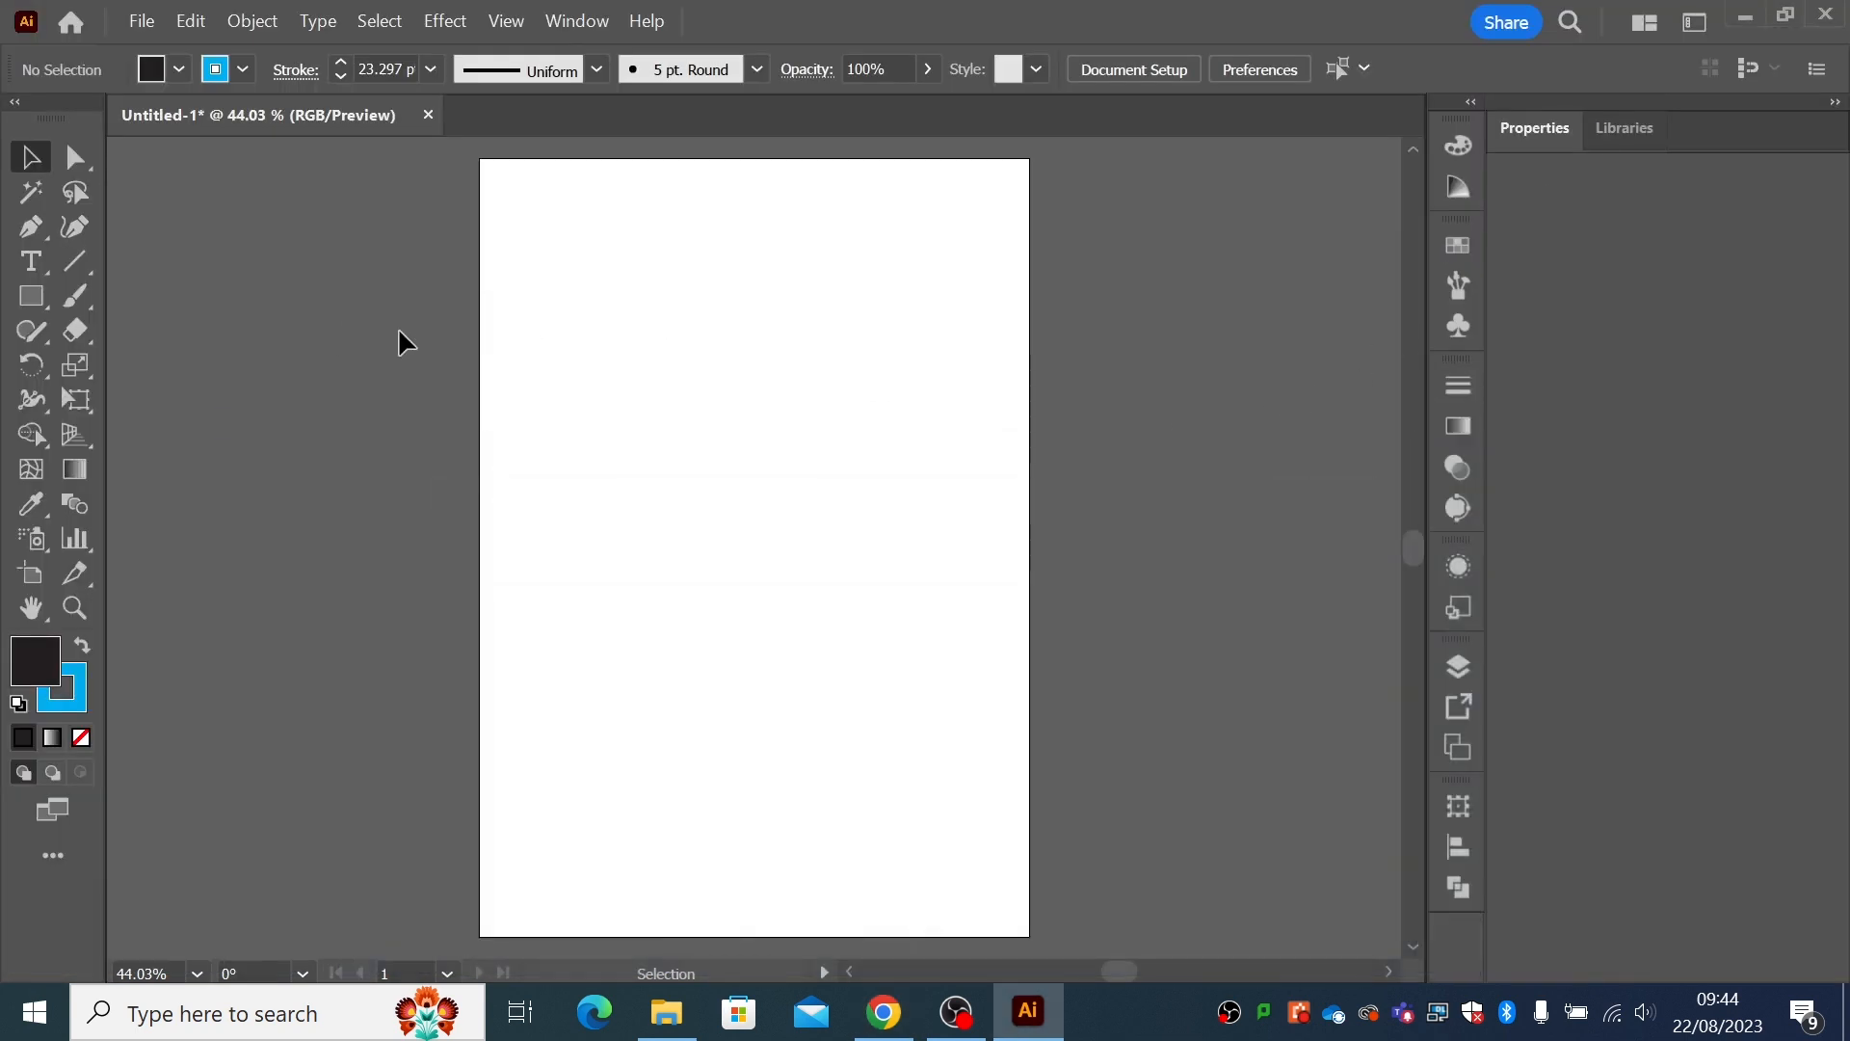
# - Draw a closed, jagged eight-point polygon with straight Pen tool segments, covering most of the artboard's height
pyautogui.click(38, 228)
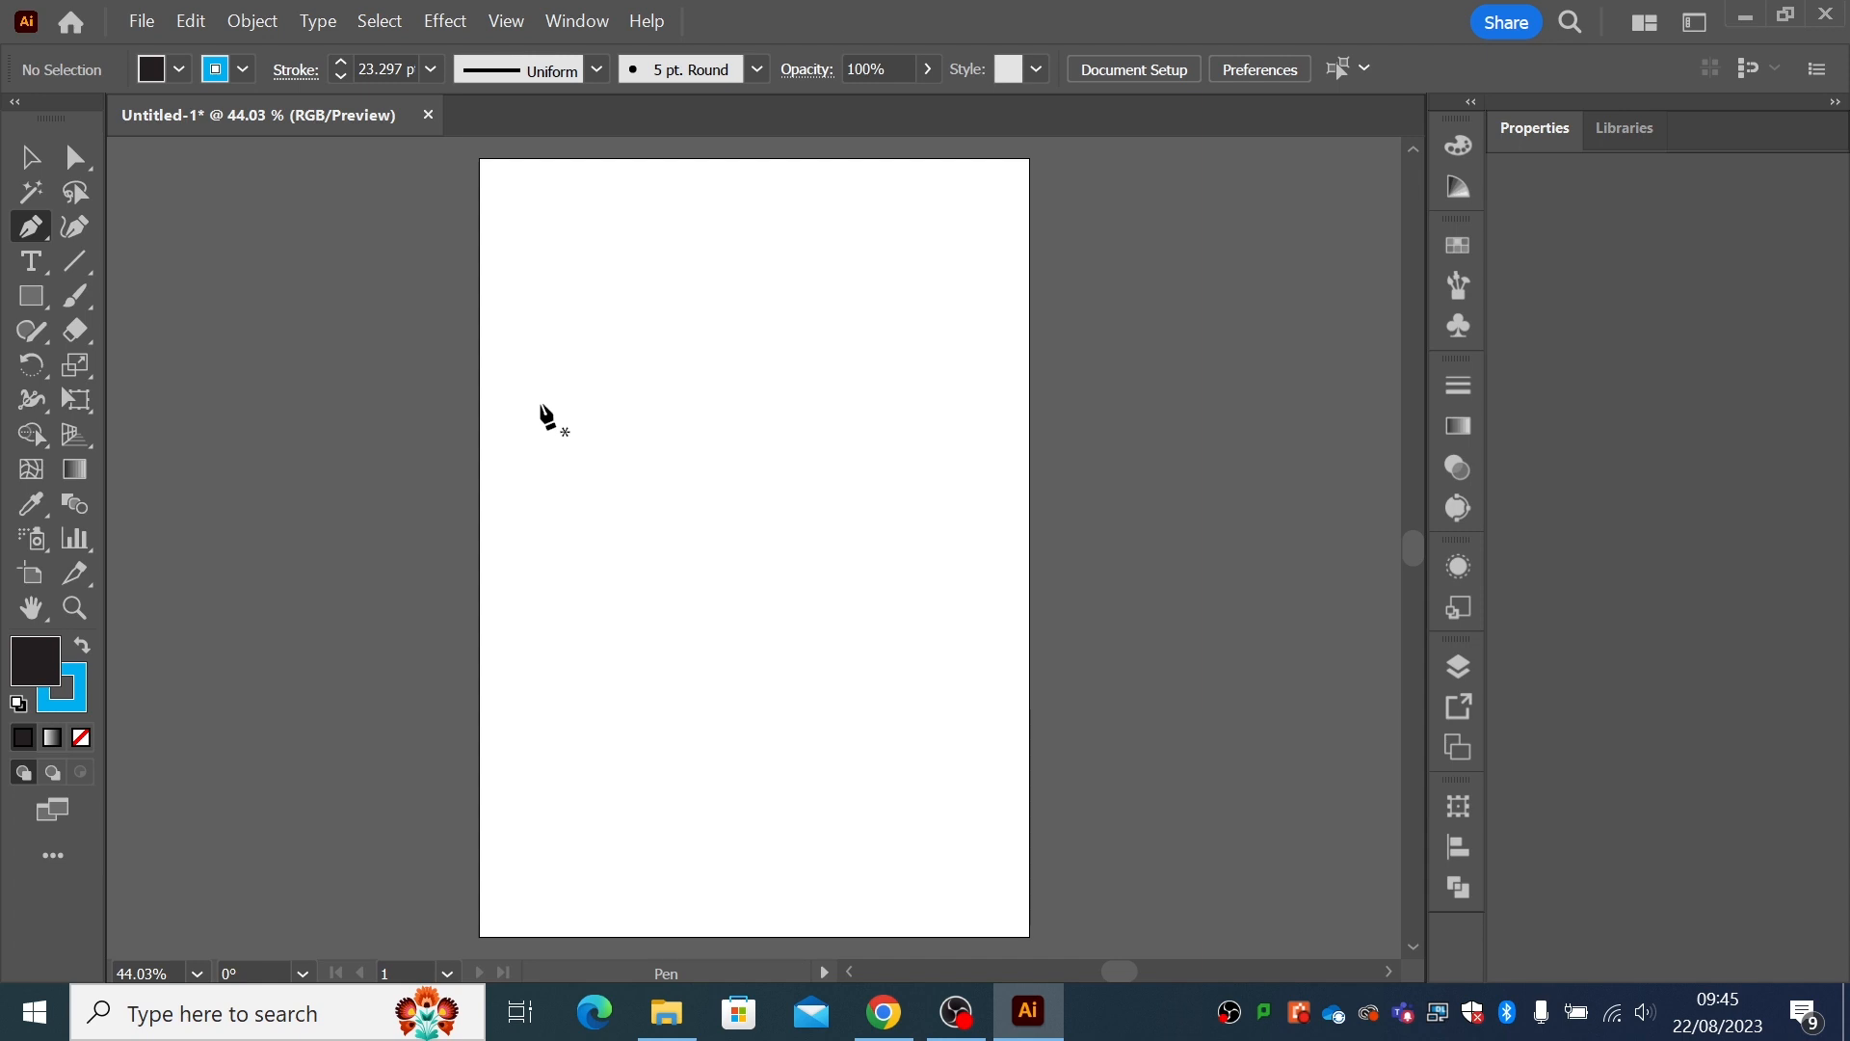
pyautogui.click(678, 303)
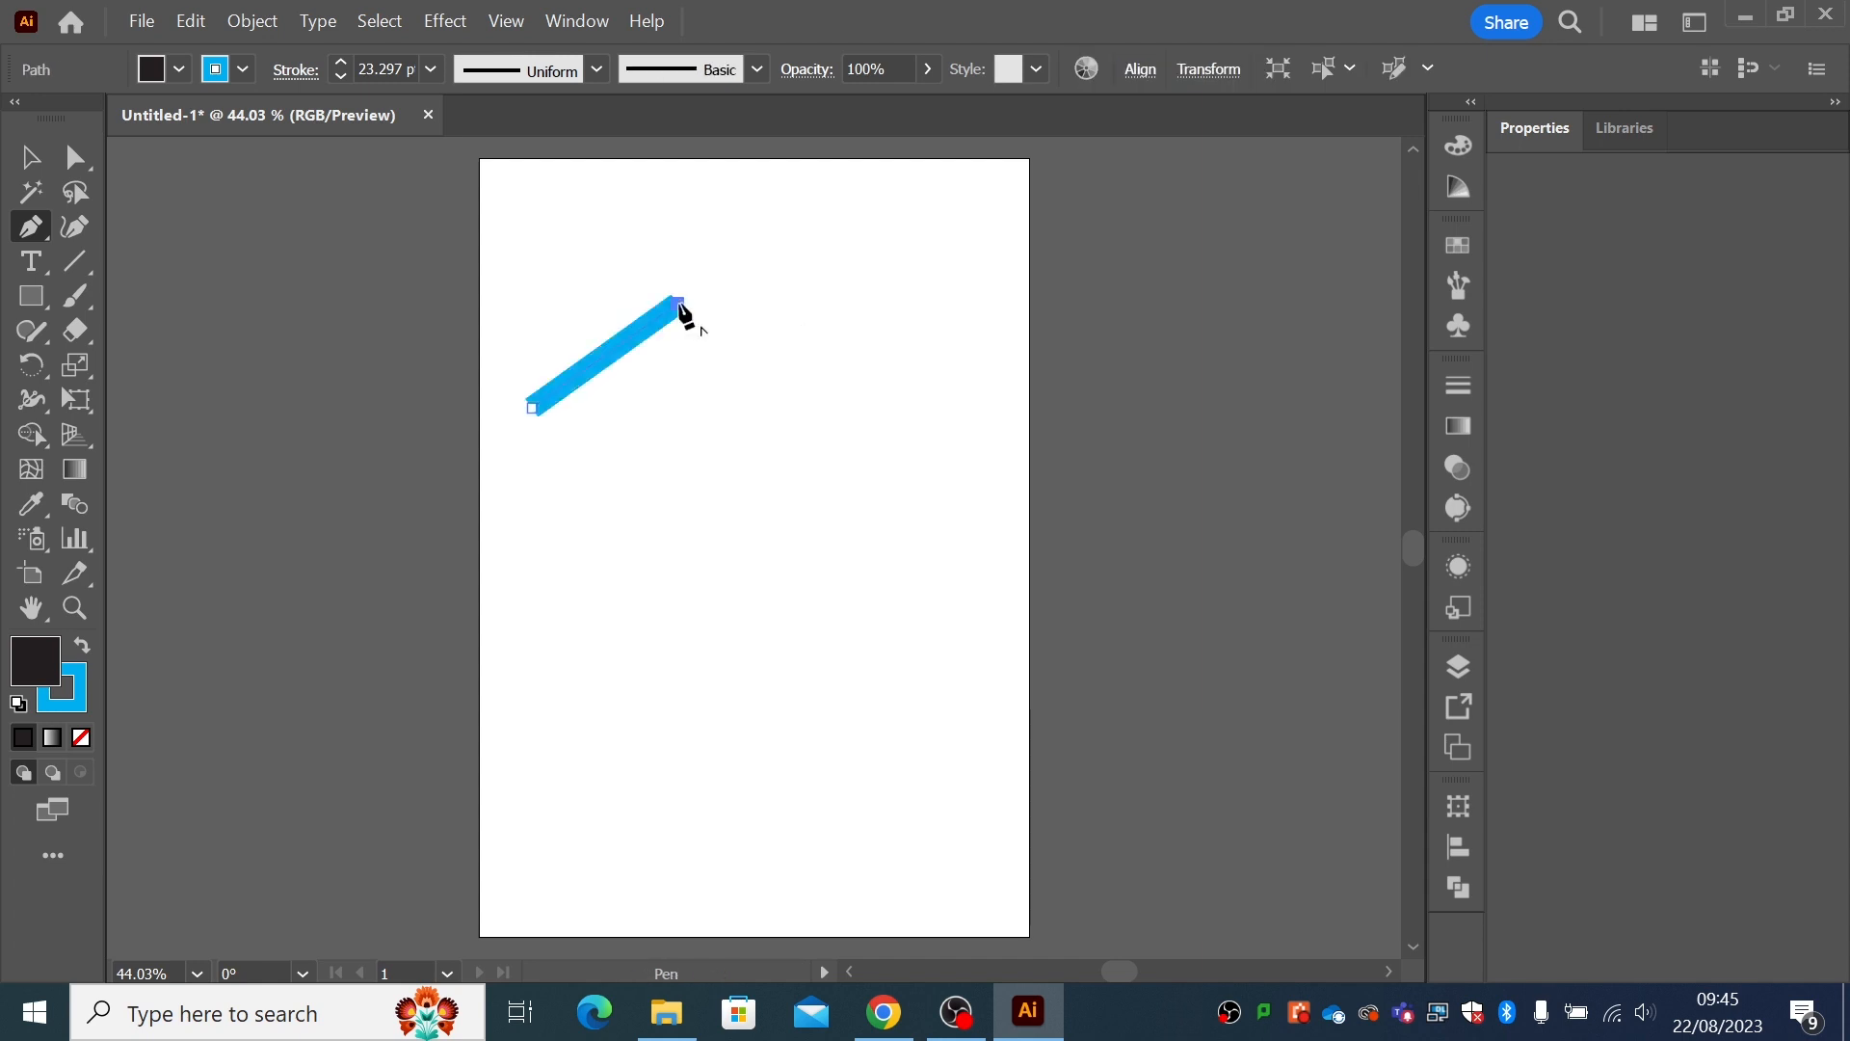
pyautogui.click(802, 363)
pyautogui.click(722, 535)
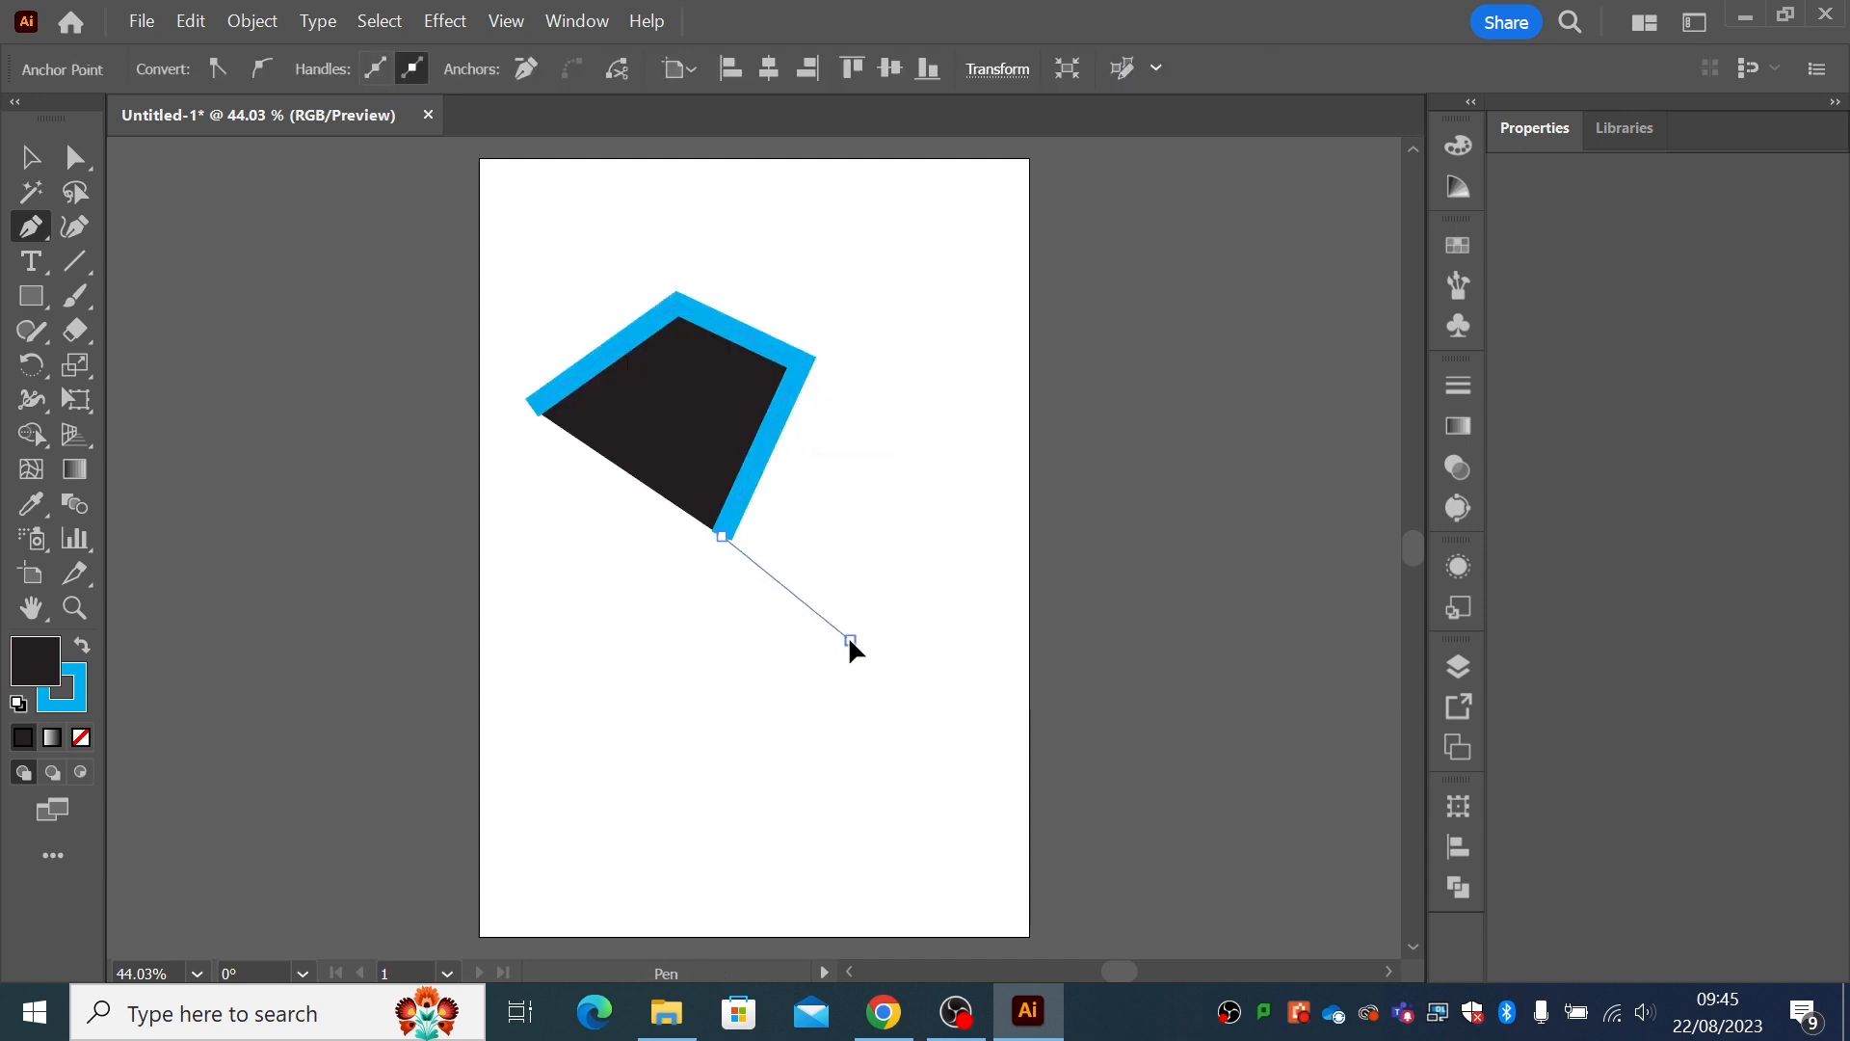
pyautogui.click(850, 638)
pyautogui.click(690, 720)
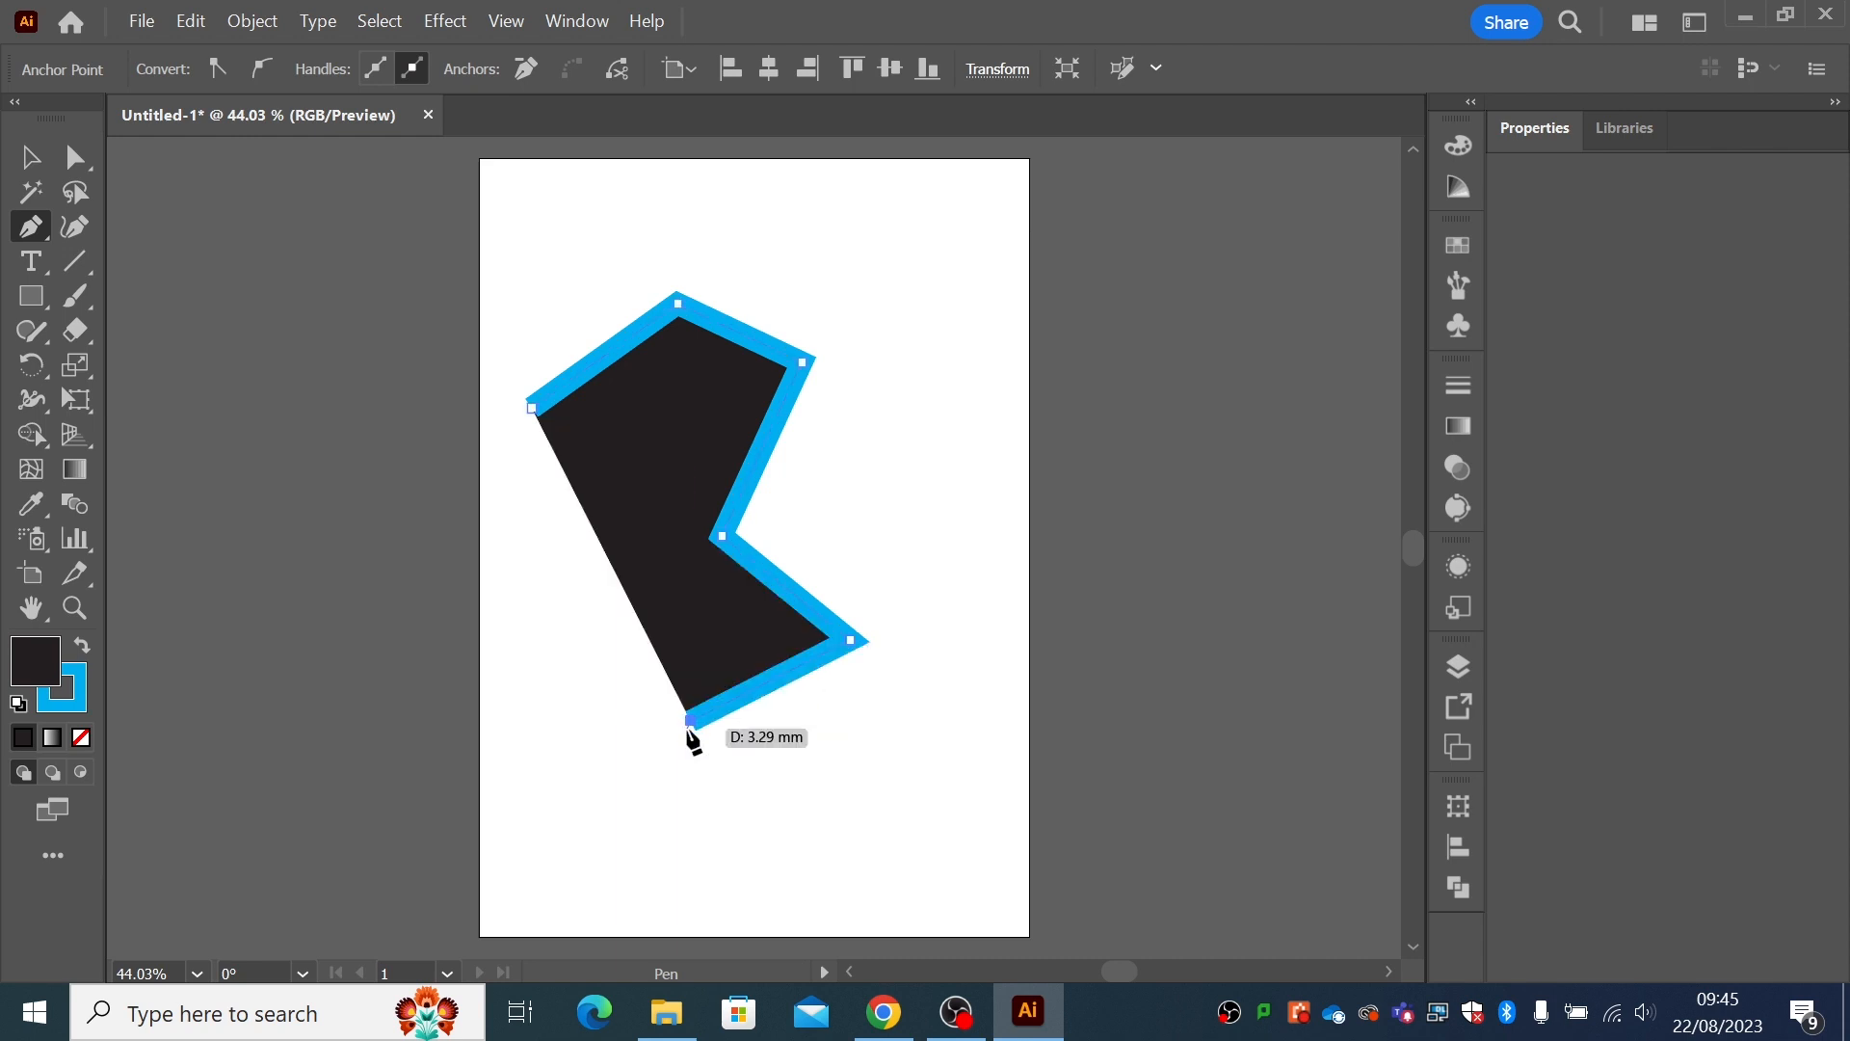
pyautogui.click(792, 800)
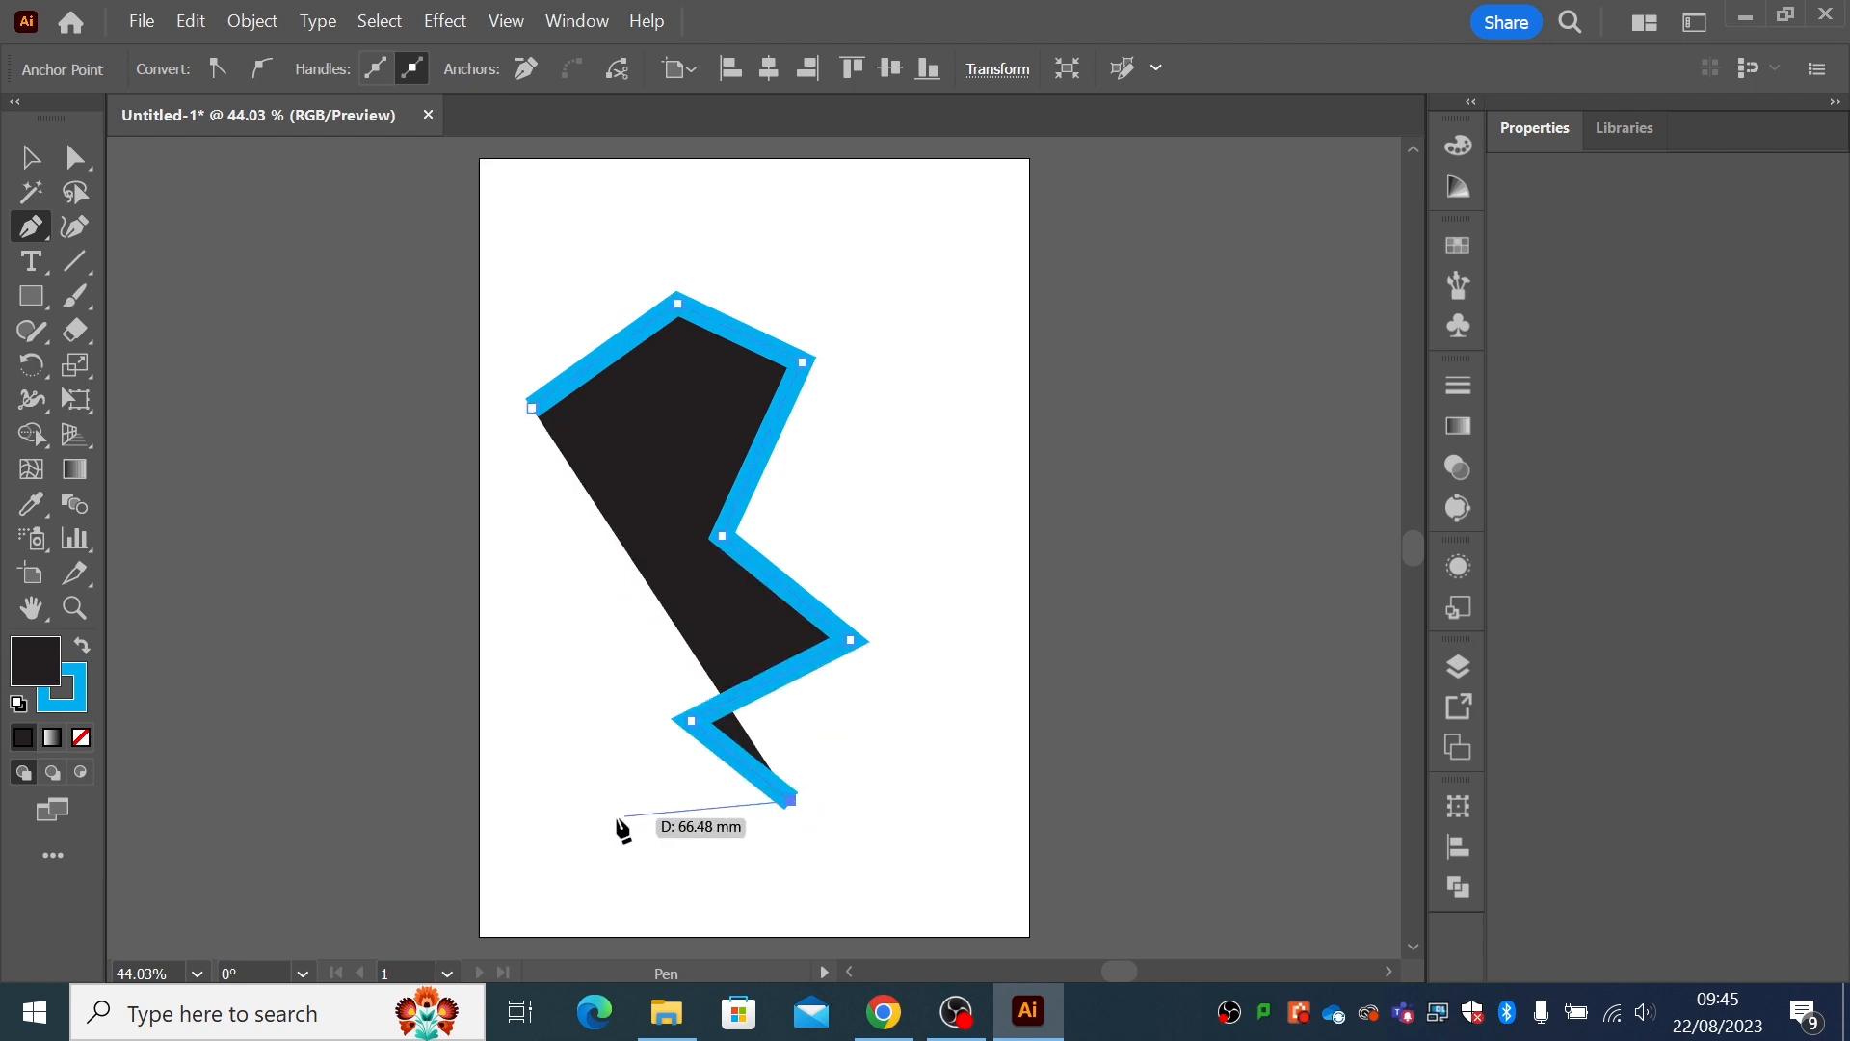
pyautogui.click(559, 822)
pyautogui.click(533, 408)
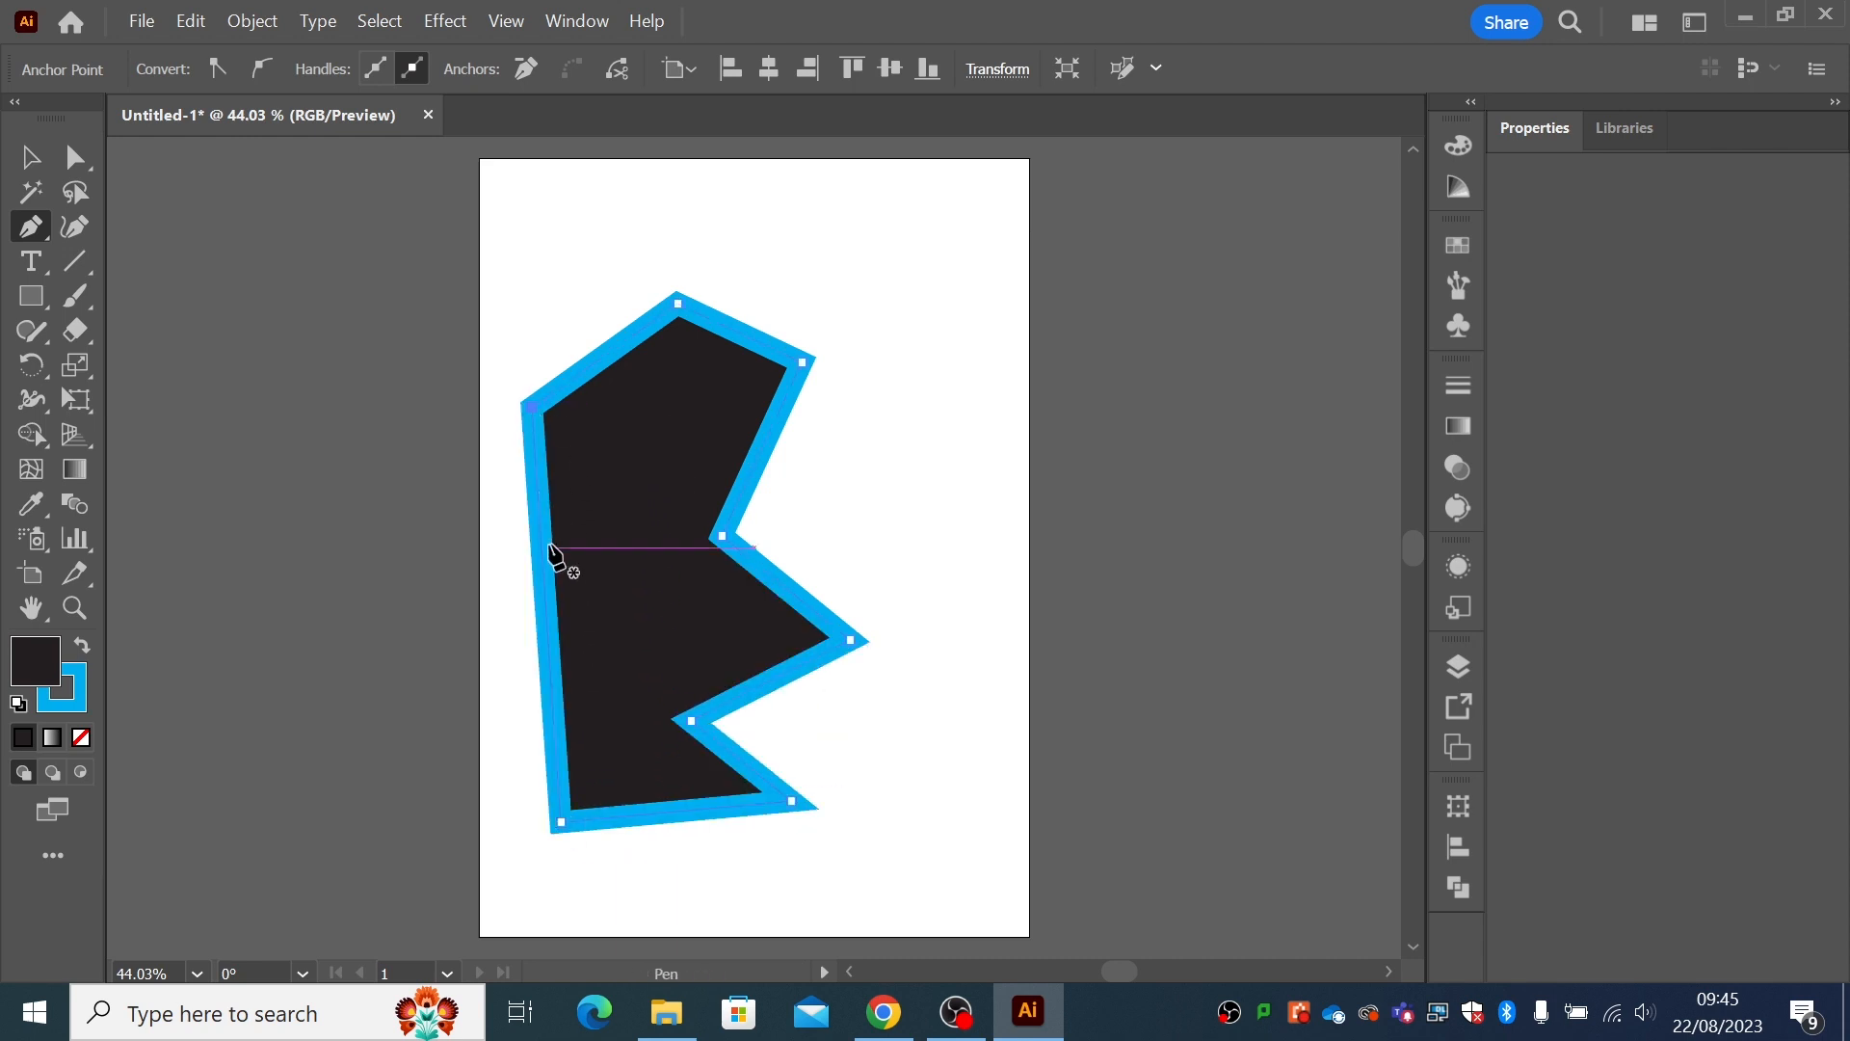
# - Move the polygon's top and upper-right anchor points outward with Direct Selection, and delete the whole polygon
pyautogui.click(76, 156)
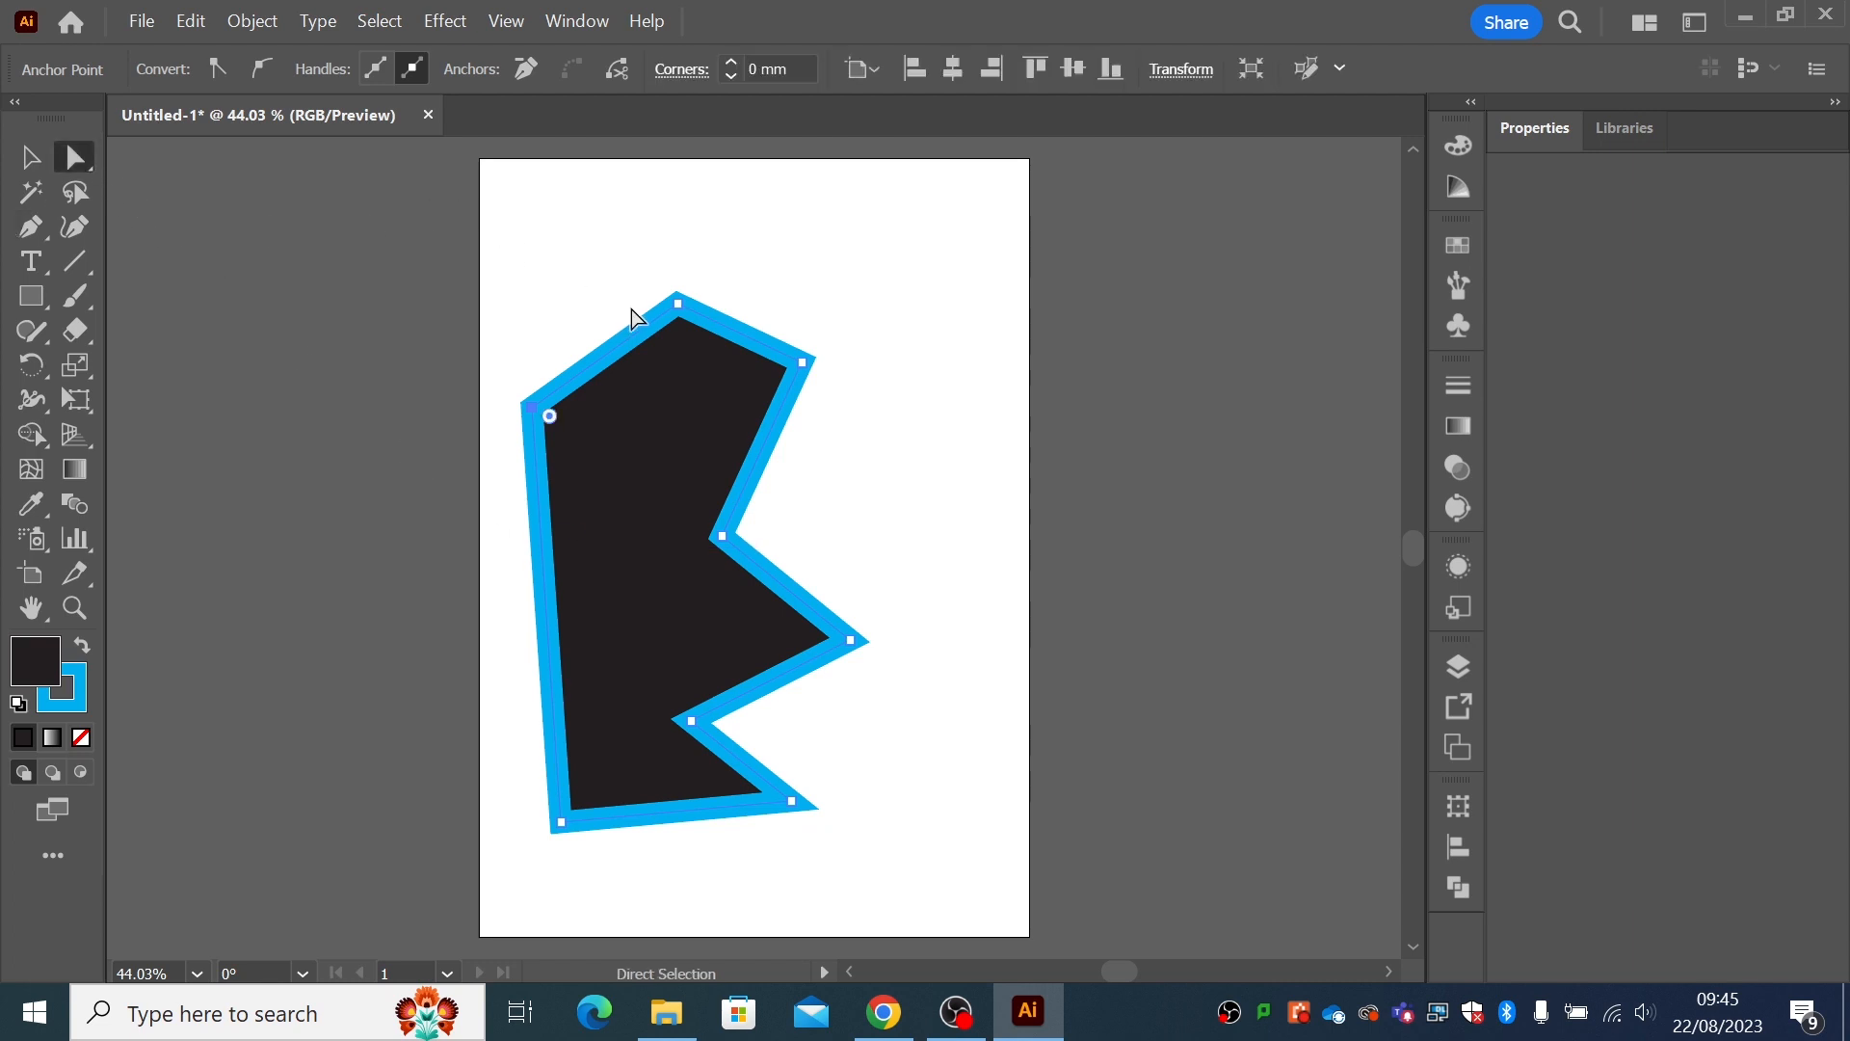
pyautogui.moveTo(680, 310); pyautogui.dragTo(678, 286)
pyautogui.moveTo(803, 362); pyautogui.dragTo(850, 360)
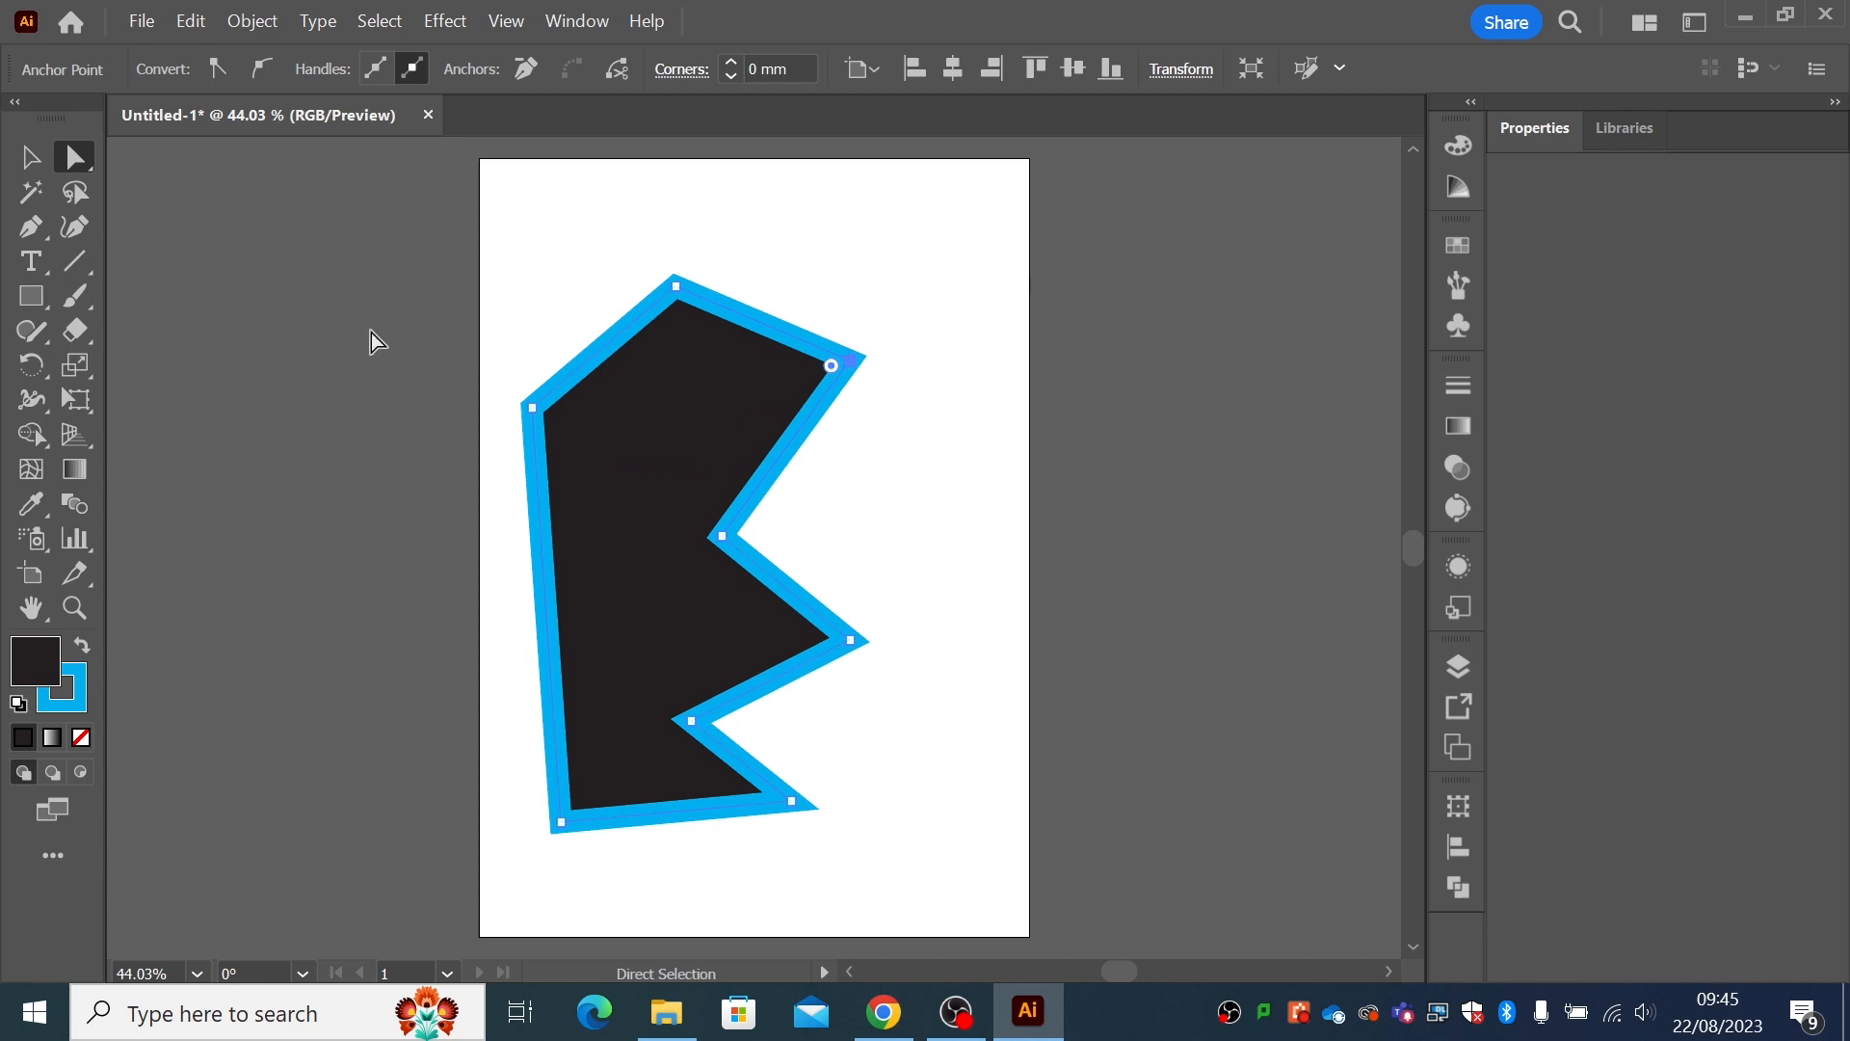
pyautogui.click(29, 157)
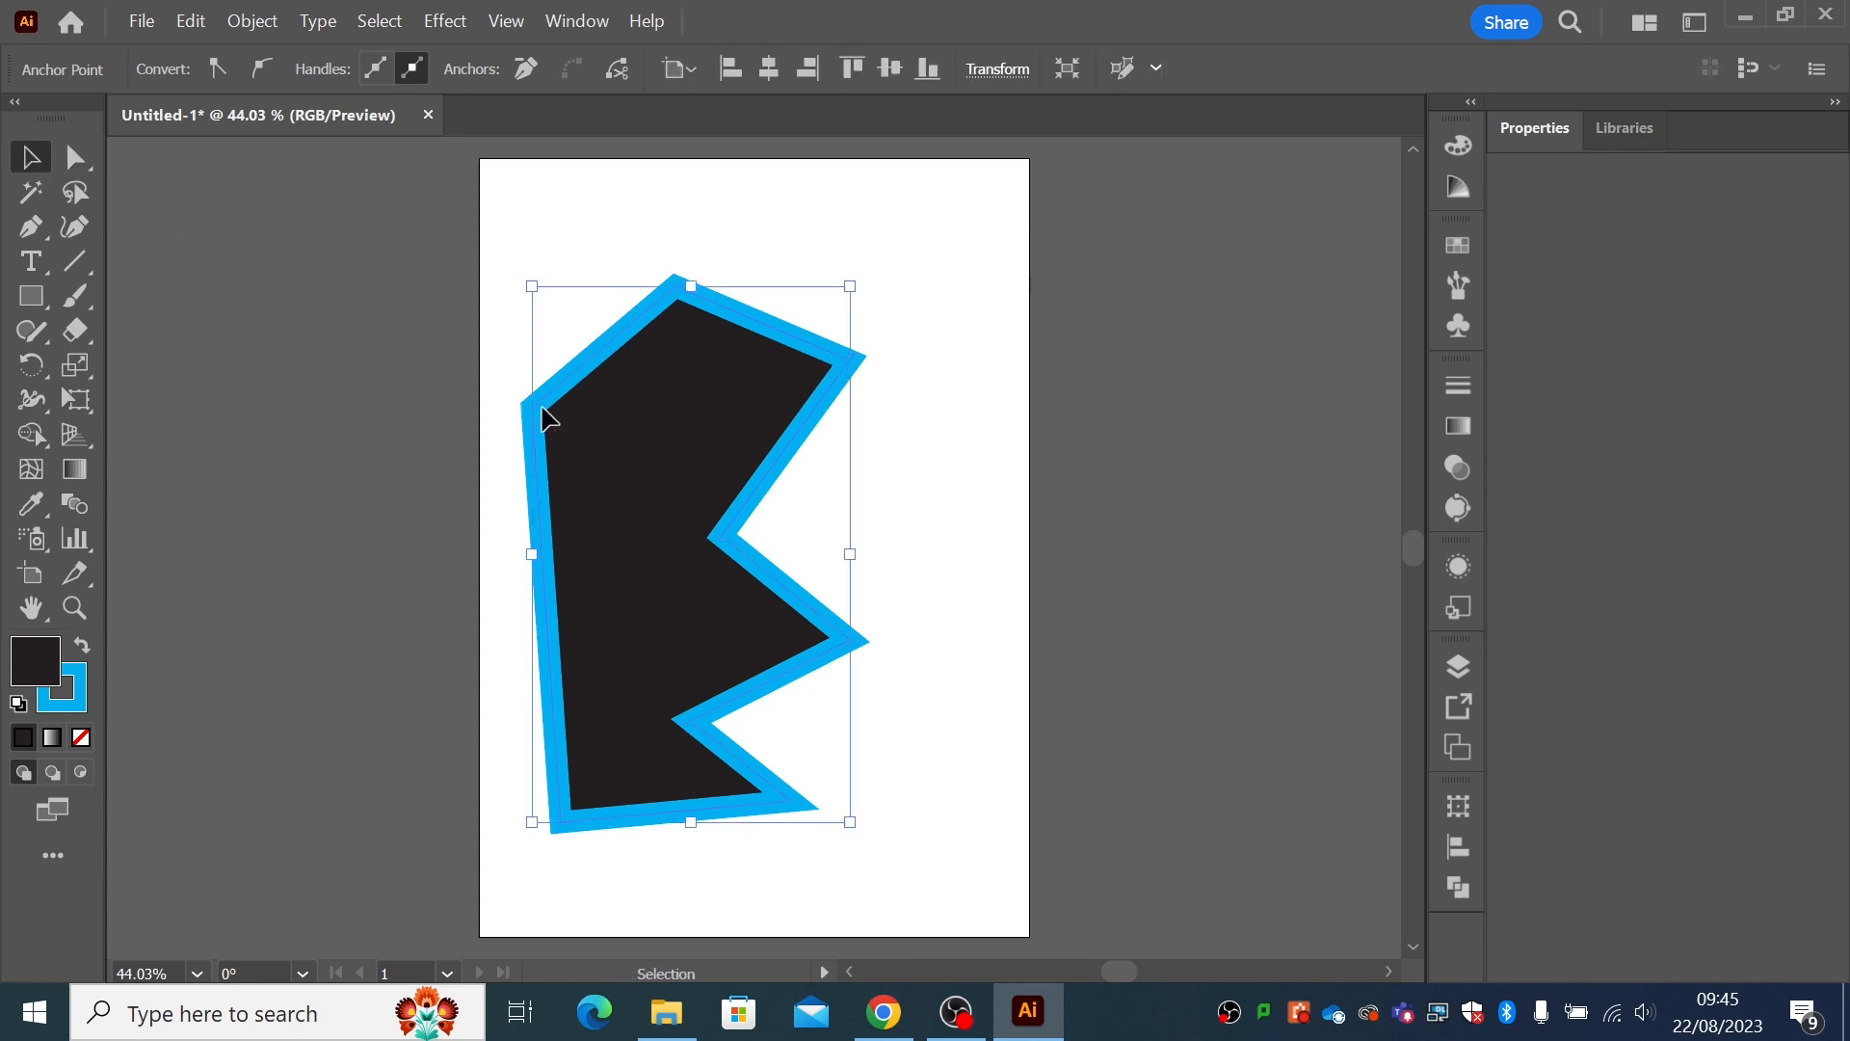
pyautogui.press('Delete')
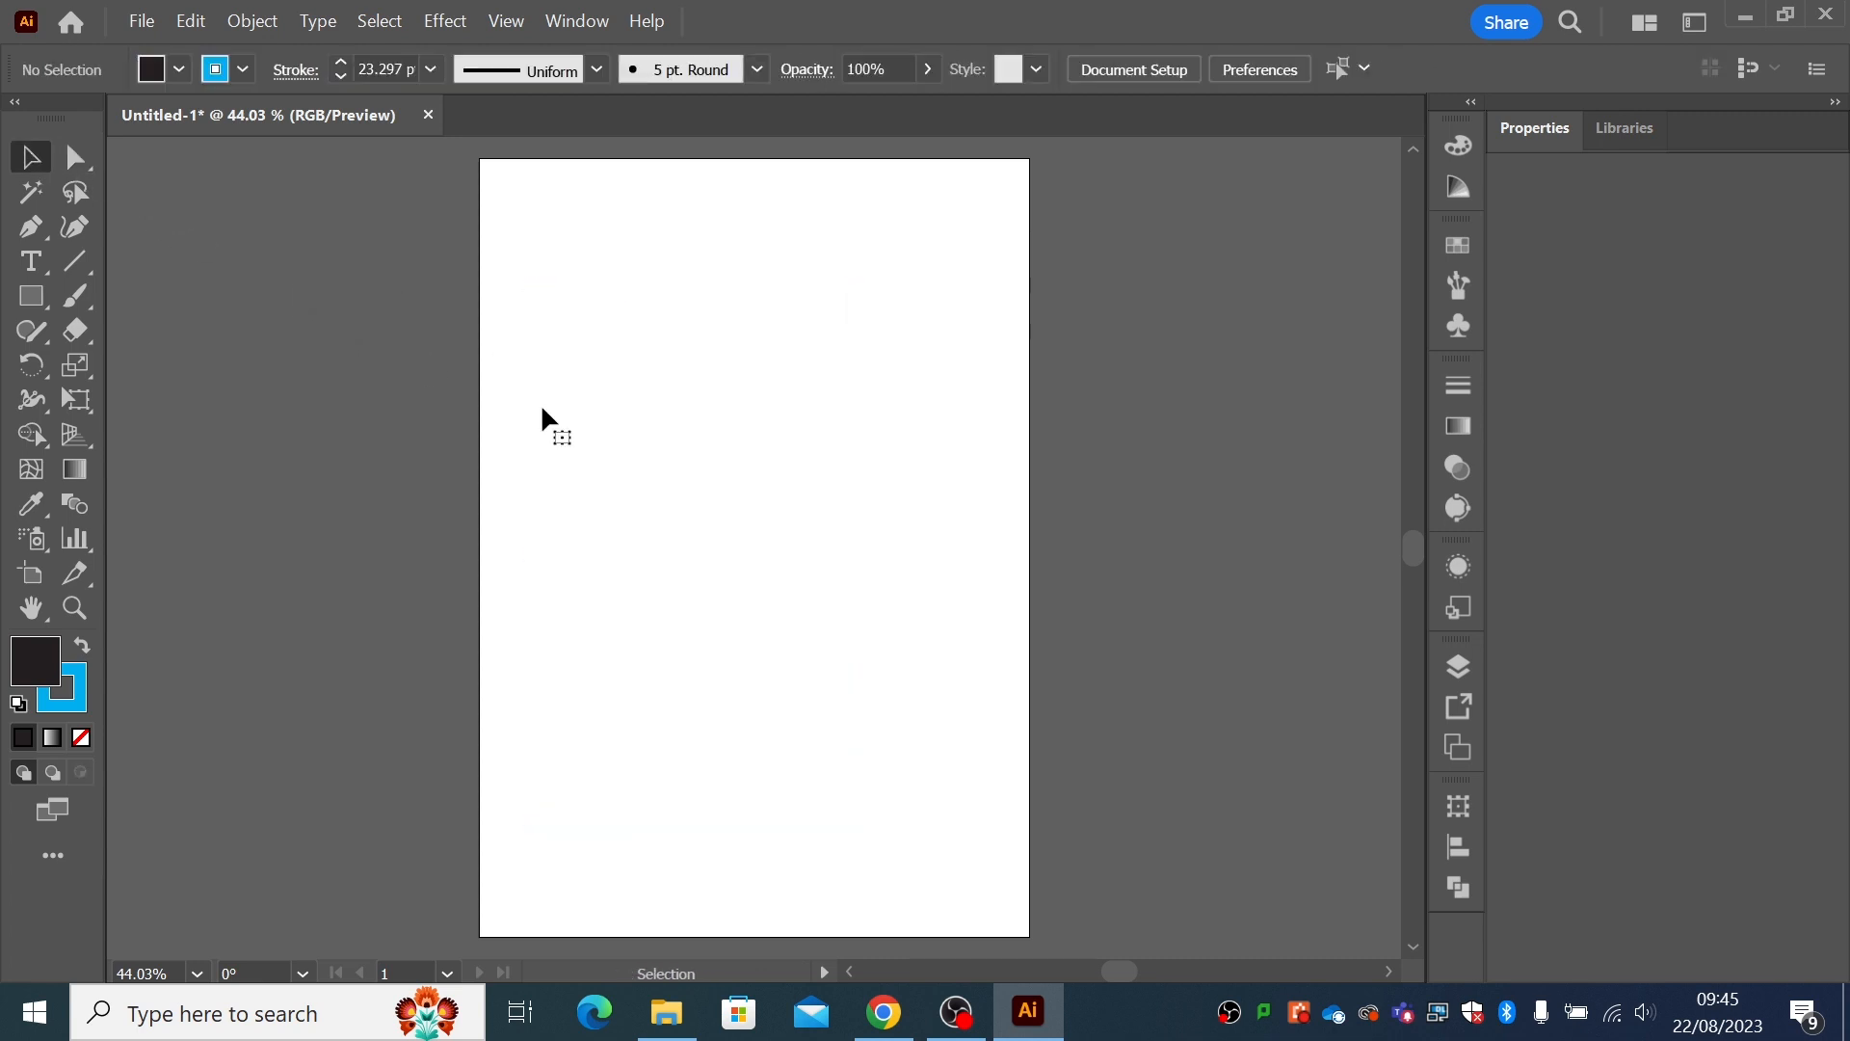
# - Draw a four-point S-shaped curve with the Pen tool from the artboard's upper left to lower right, and set the fill to None
pyautogui.click(28, 233)
pyautogui.click(554, 320)
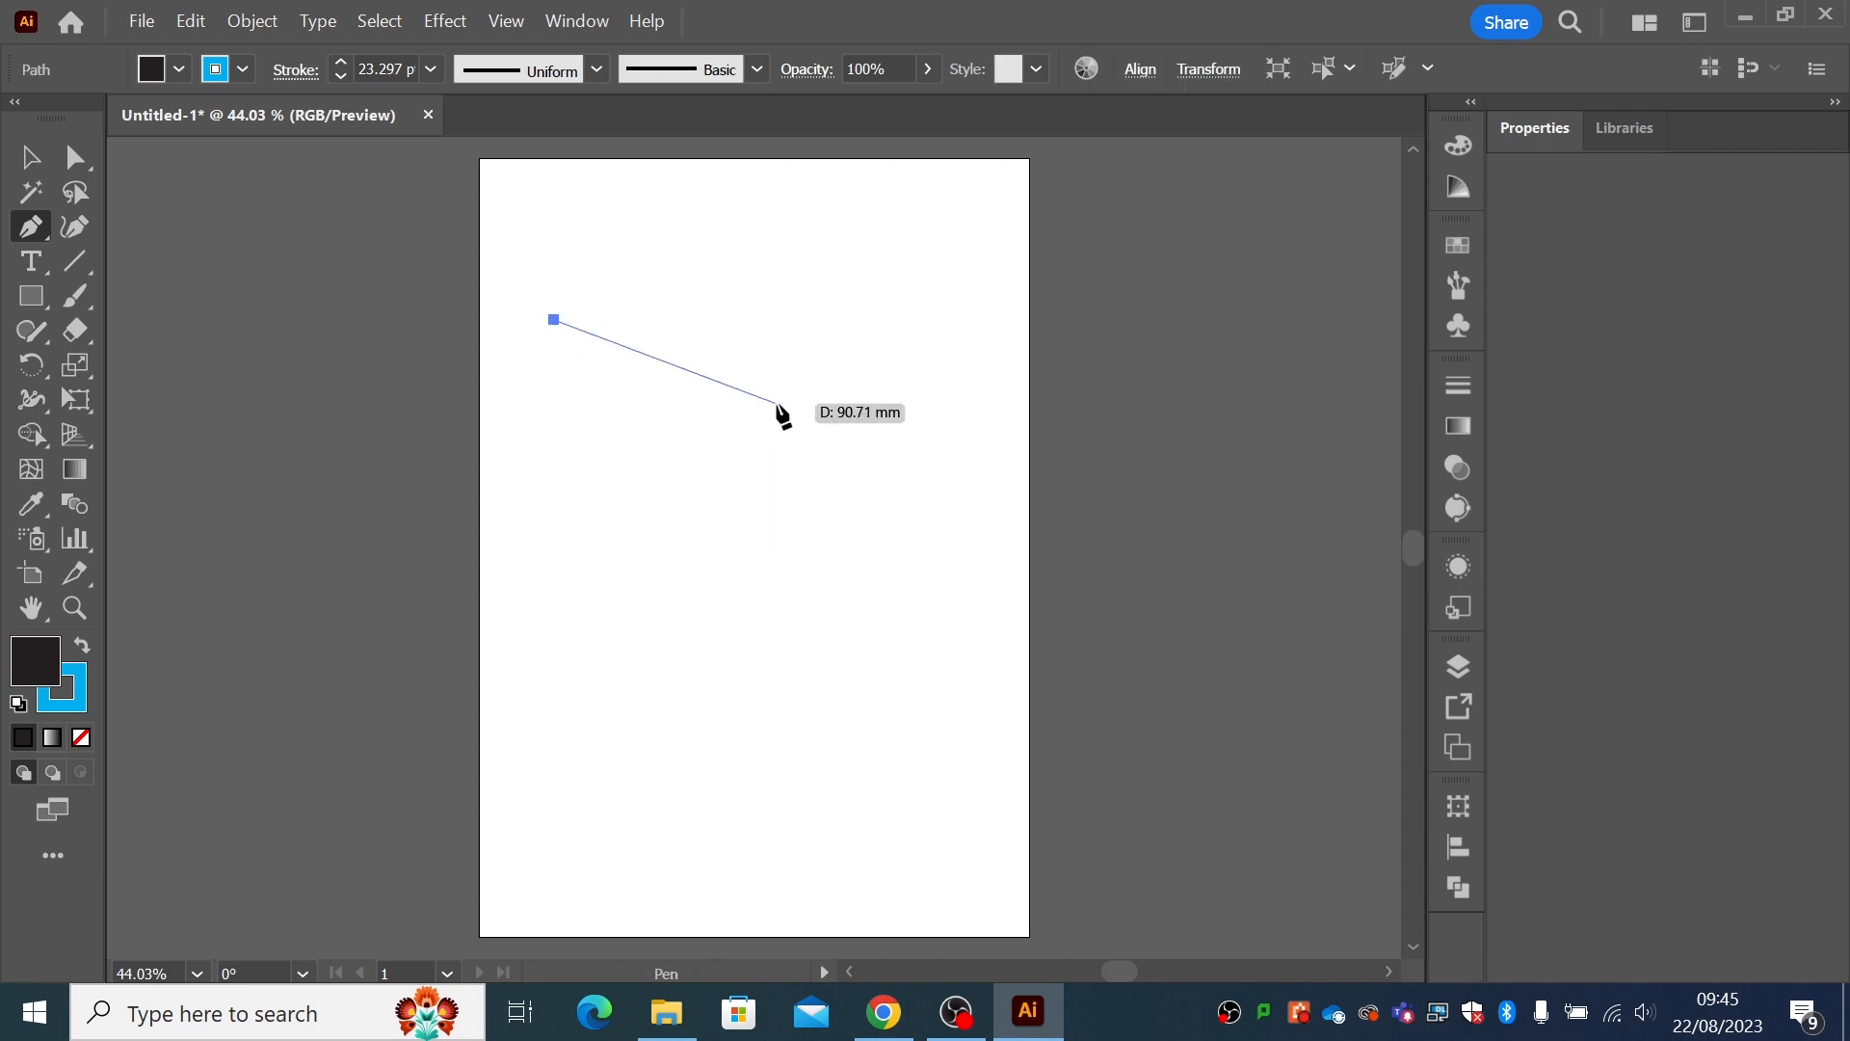
pyautogui.moveTo(778, 403); pyautogui.dragTo(830, 511)
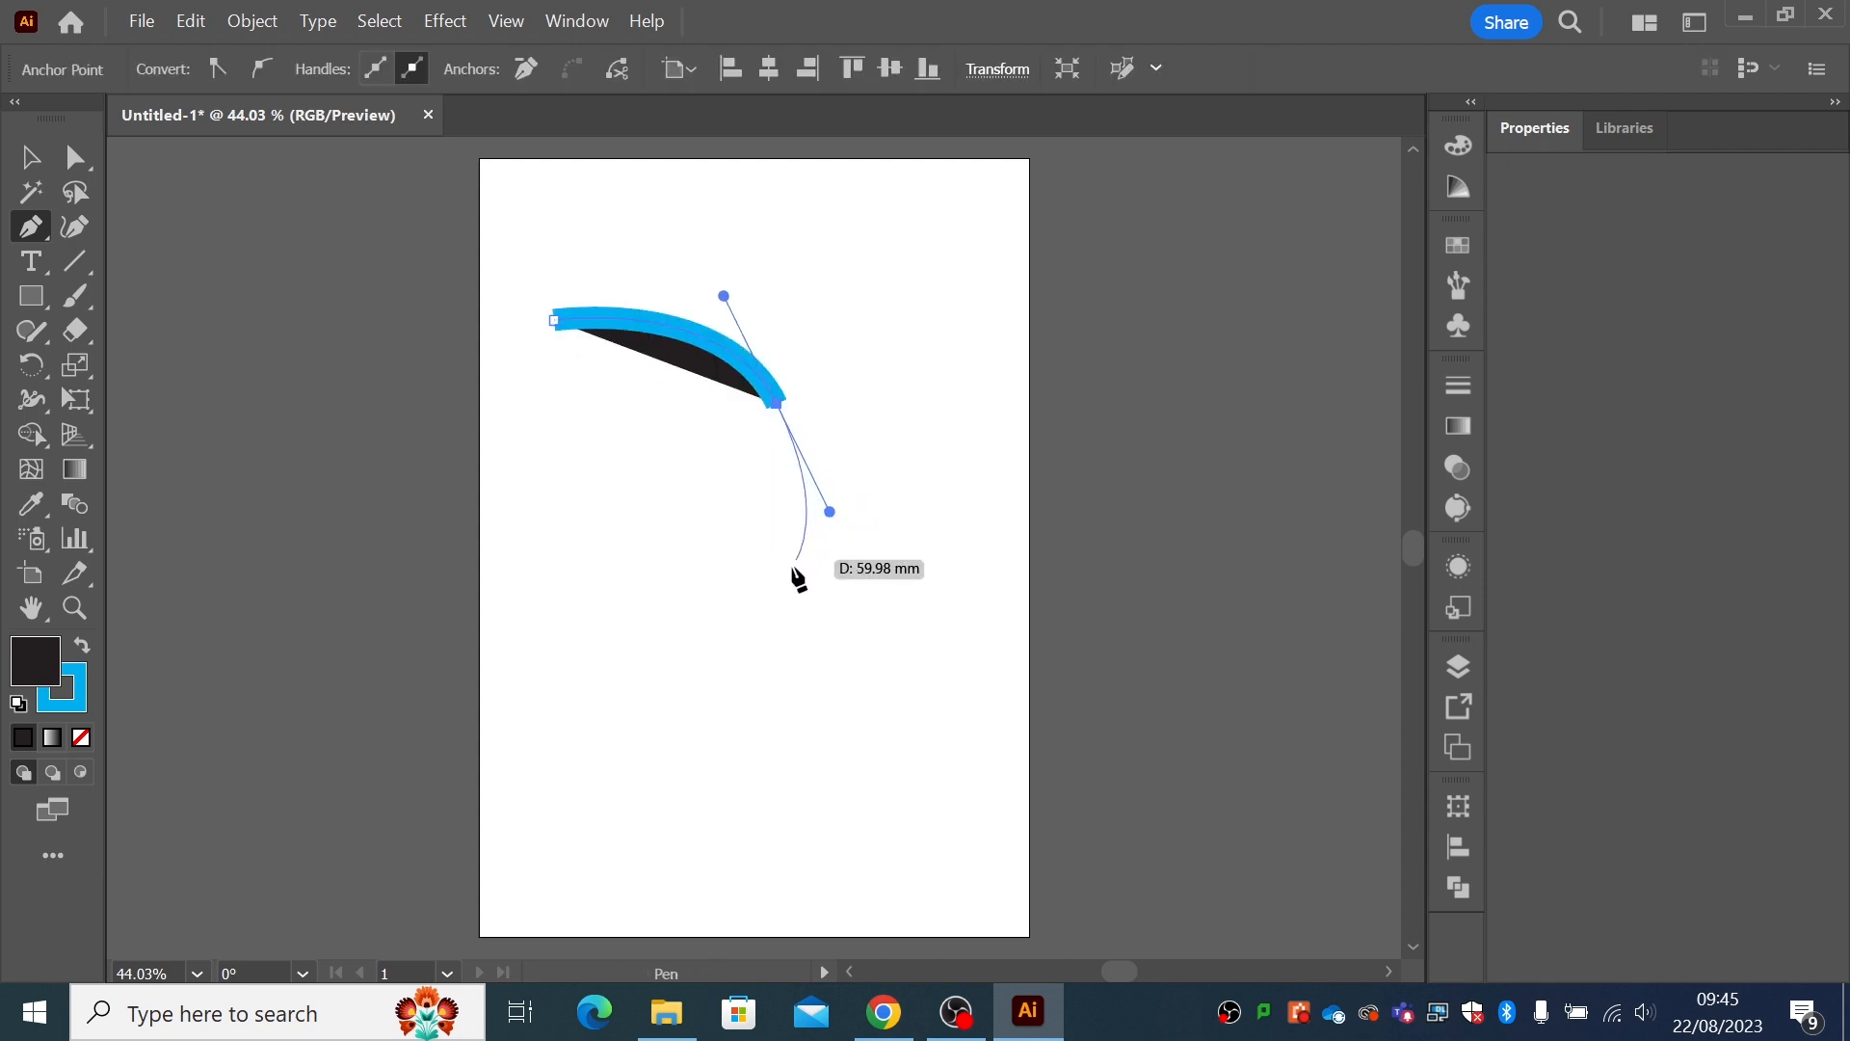
pyautogui.moveTo(767, 601); pyautogui.dragTo(746, 670)
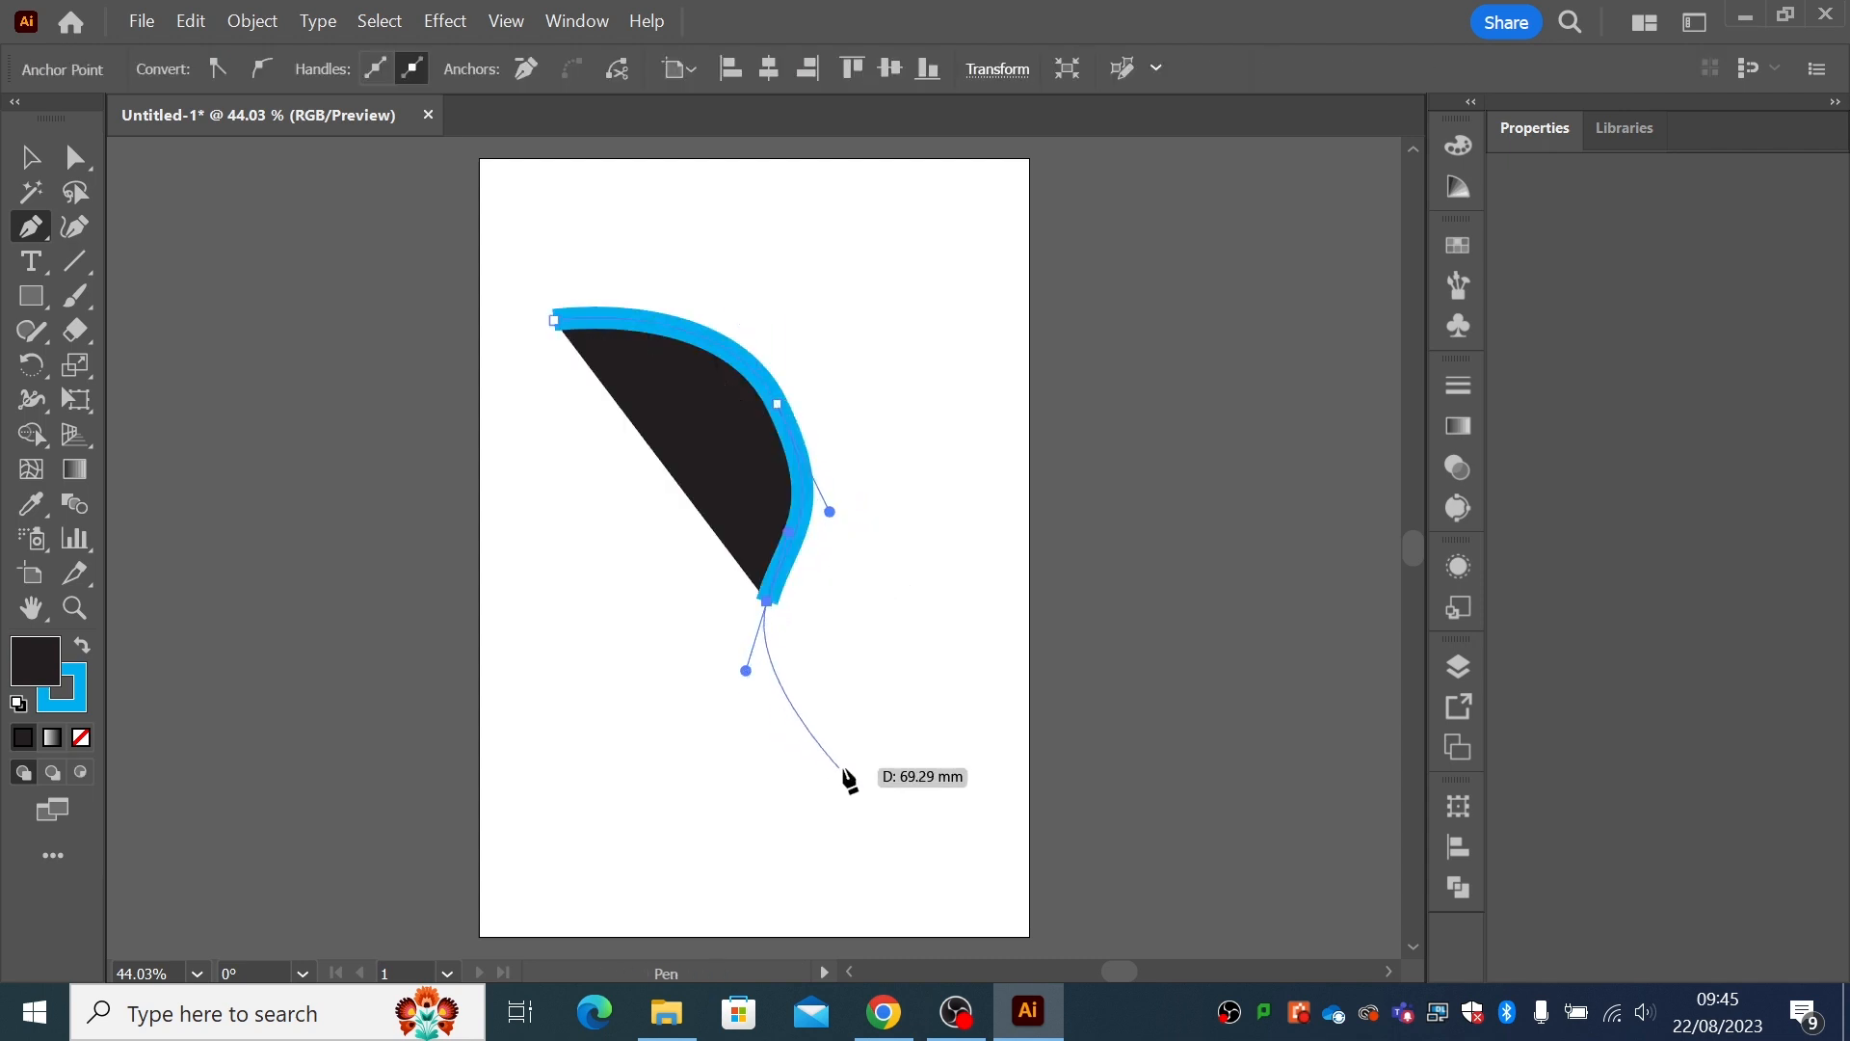
pyautogui.moveTo(909, 770); pyautogui.dragTo(1011, 777)
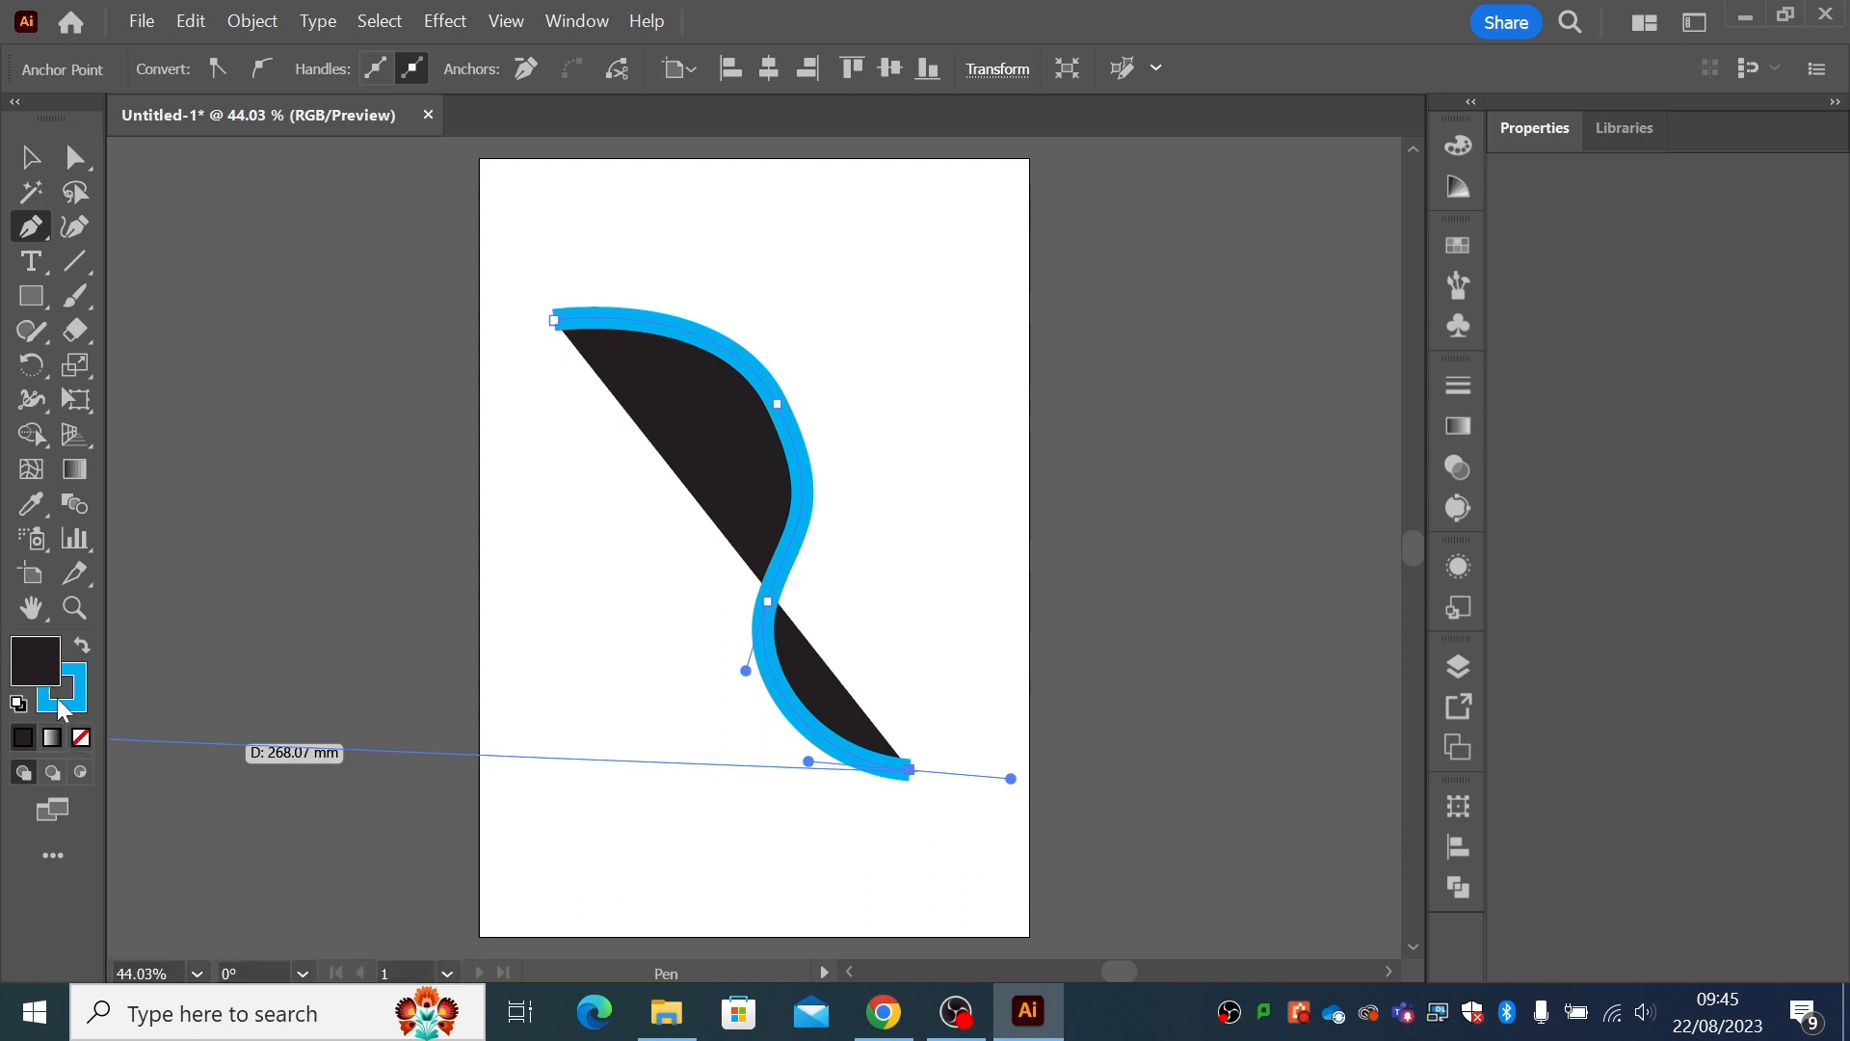
pyautogui.click(83, 740)
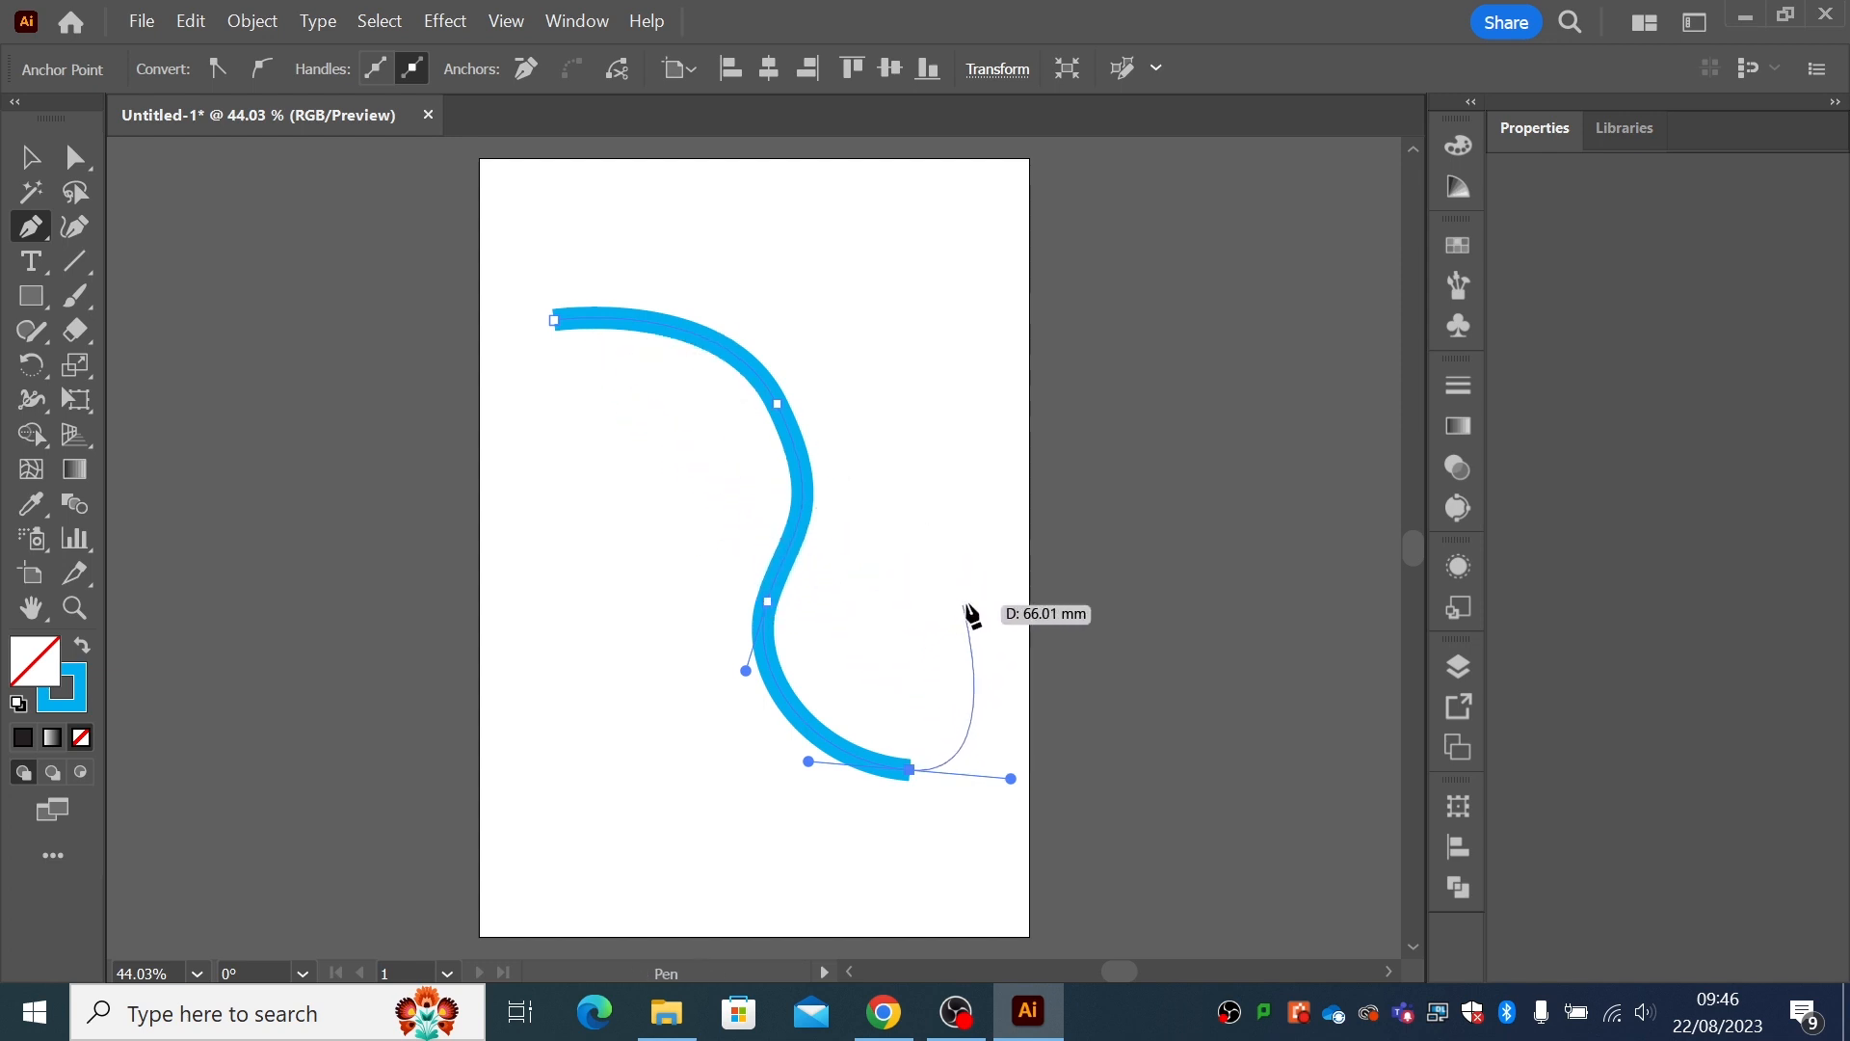
# - Continue the curve up the right side and across the top with smooth anchor points, closing the path at its starting point
pyautogui.moveTo(969, 599); pyautogui.dragTo(917, 533)
pyautogui.moveTo(912, 462); pyautogui.dragTo(931, 401)
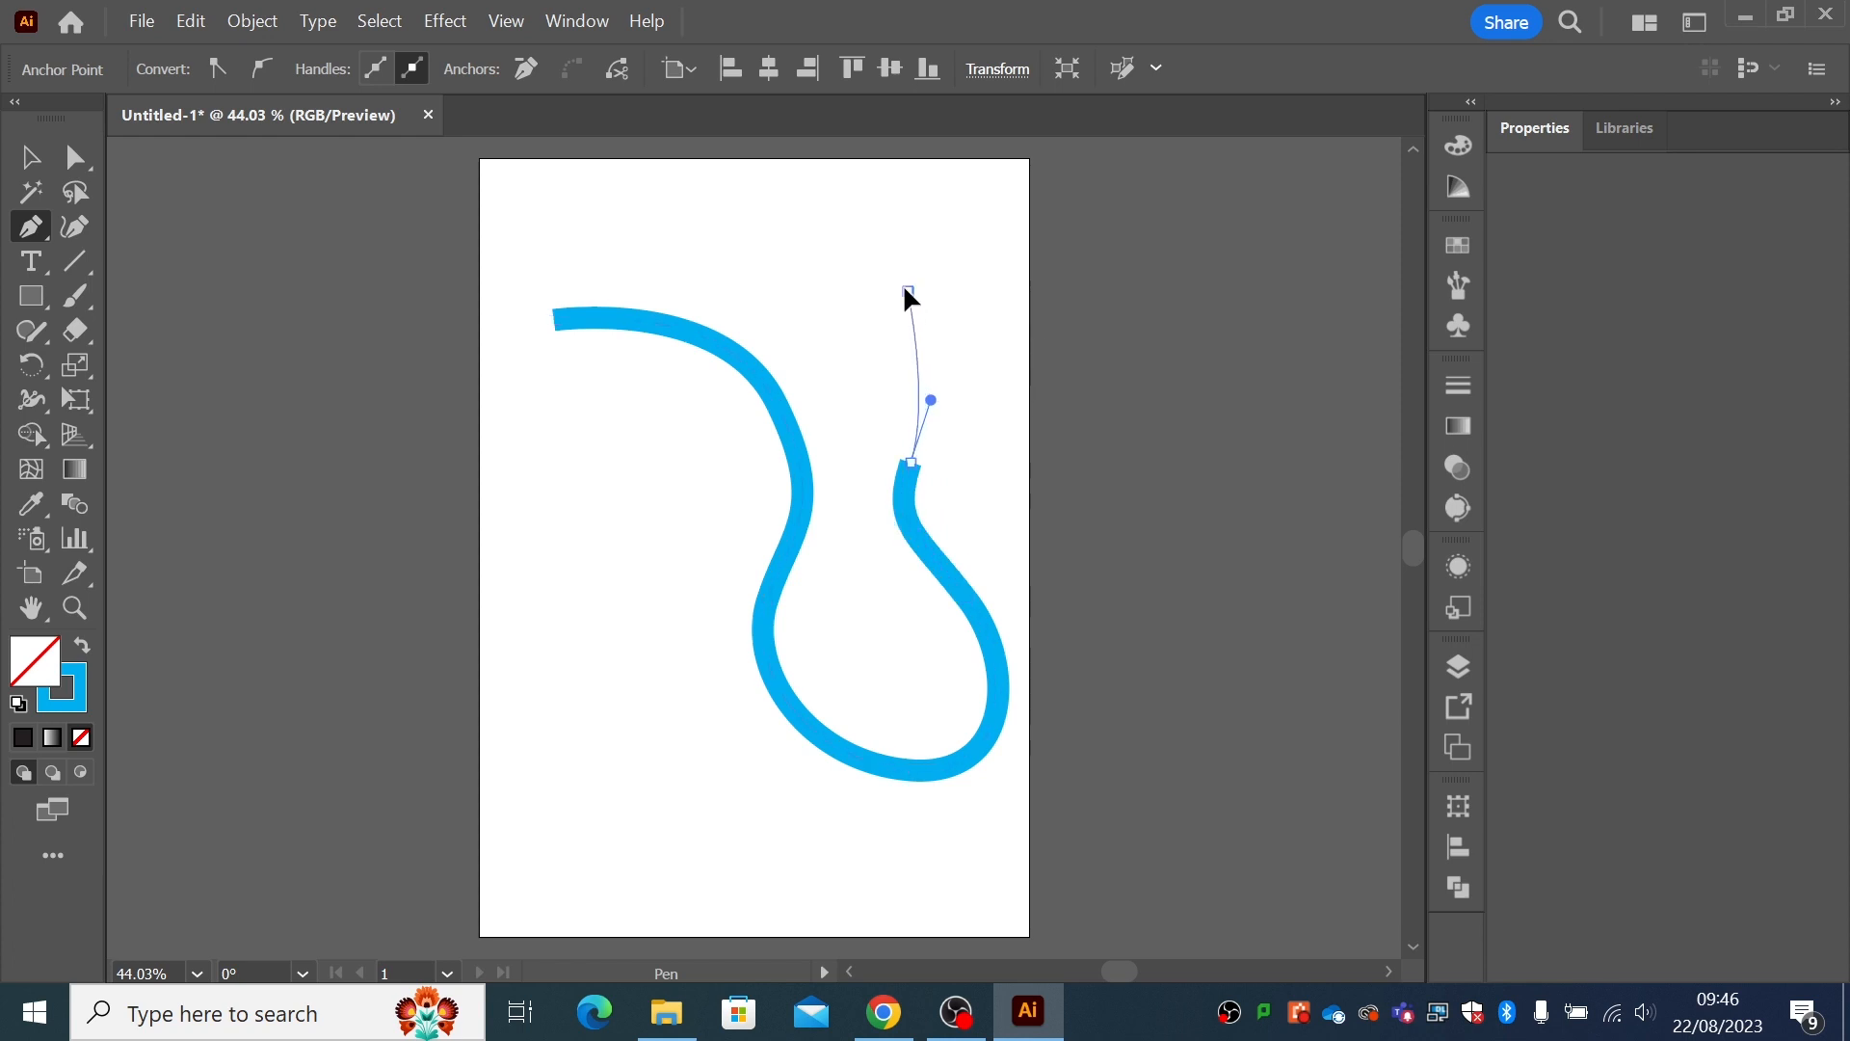
pyautogui.moveTo(908, 291); pyautogui.dragTo(870, 257)
pyautogui.moveTo(761, 211)
pyautogui.mouseDown()
pyautogui.moveTo(531, 203)
pyautogui.moveTo(490, 276)
pyautogui.mouseUp()
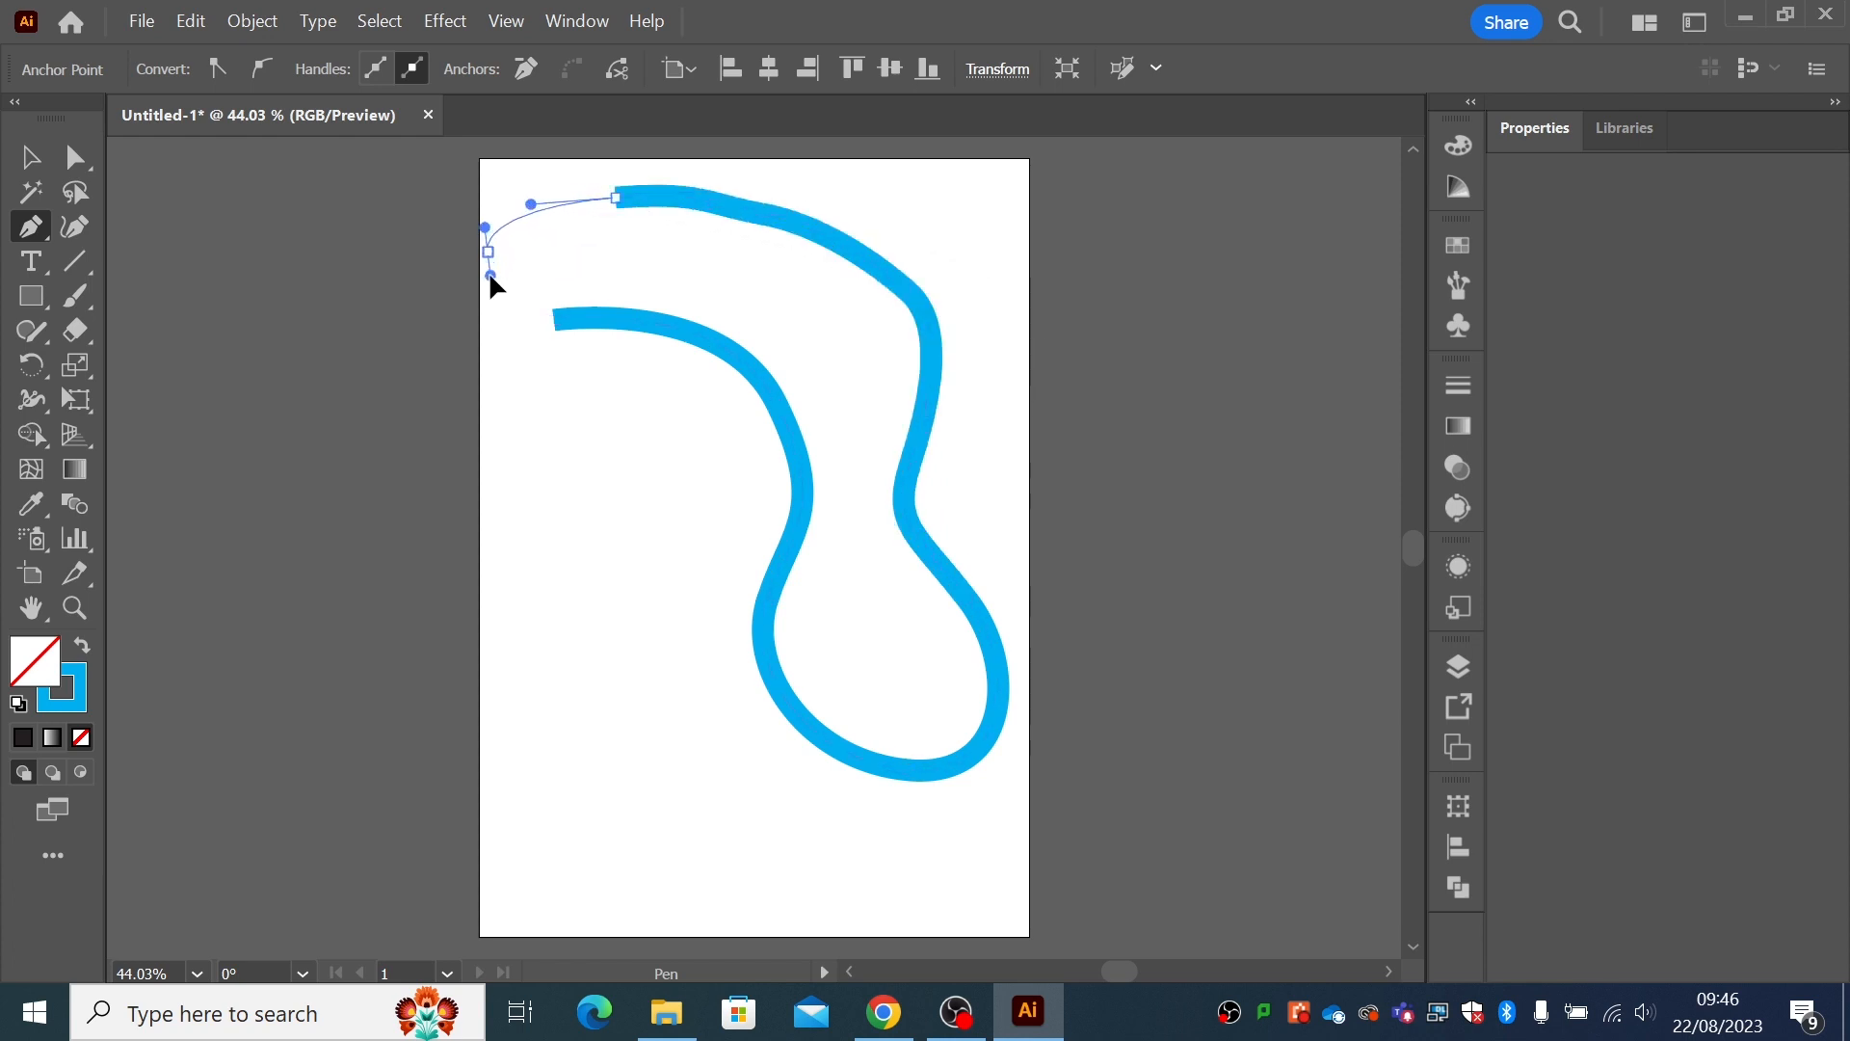
pyautogui.click(556, 326)
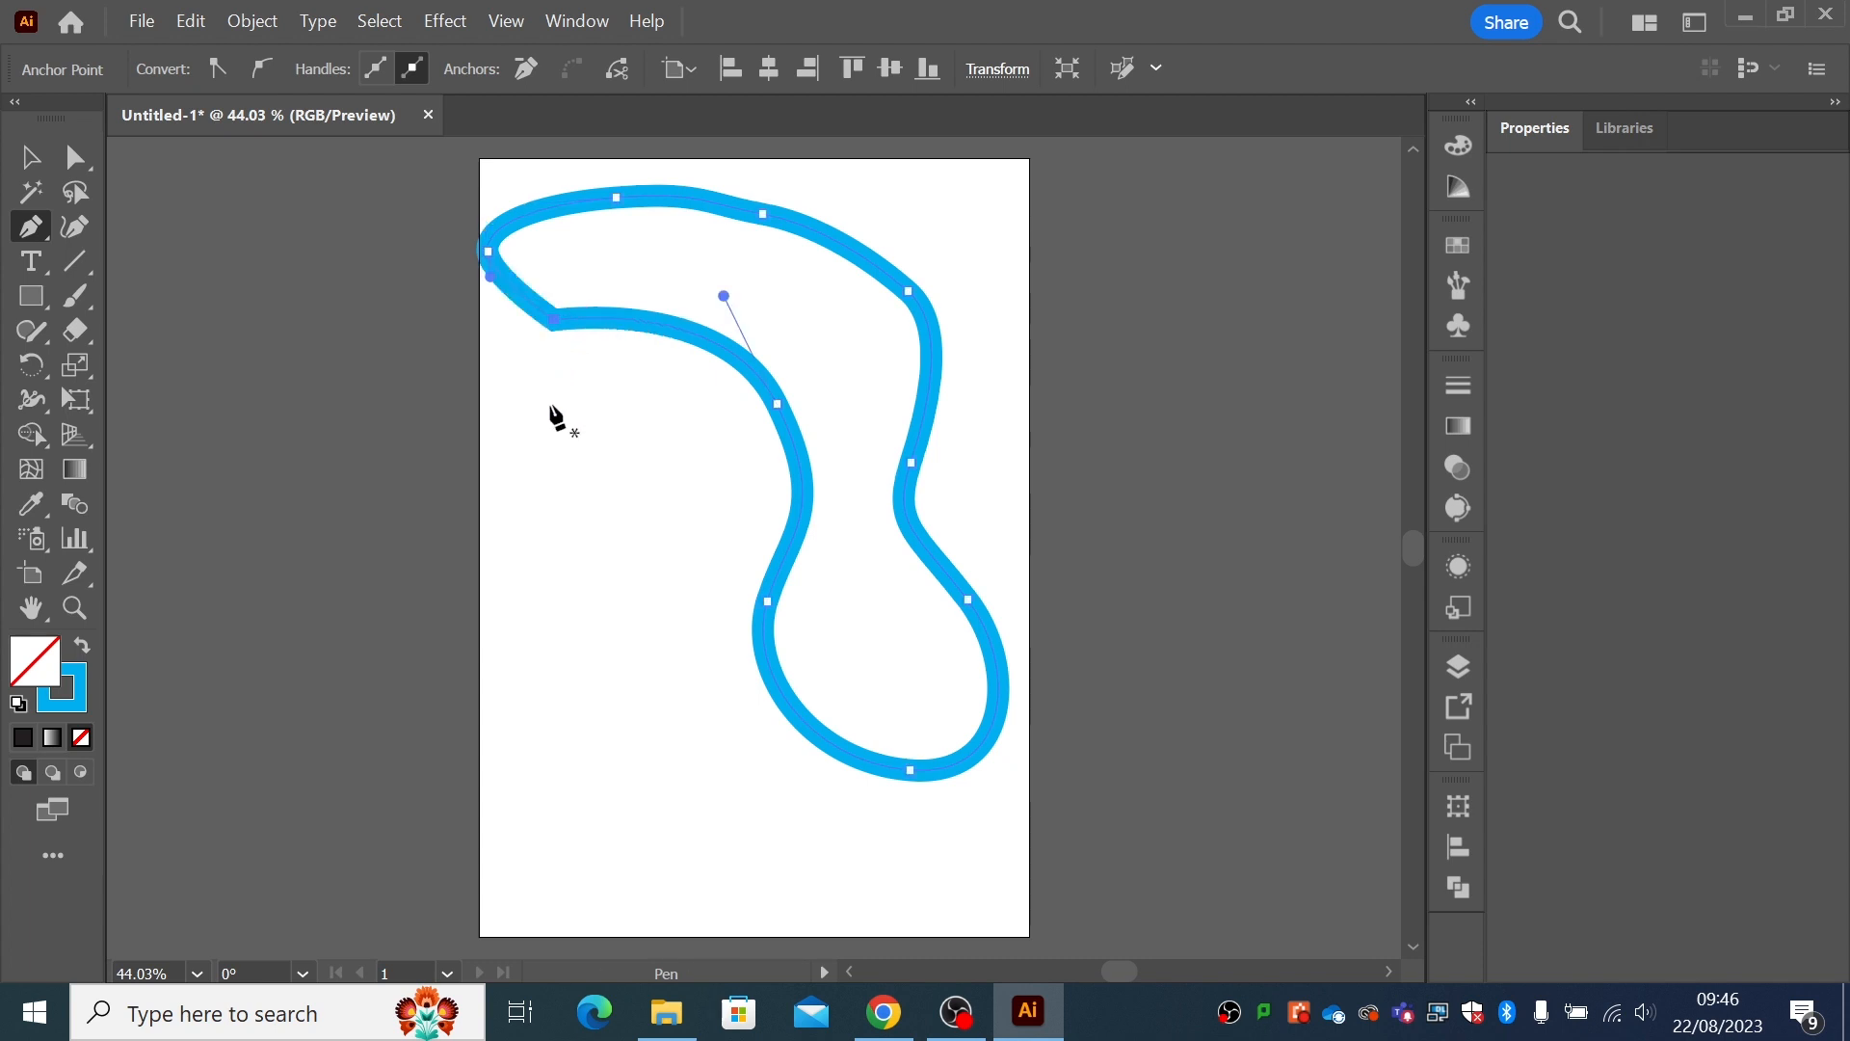
# - Move the whole shape slightly down, and pull its starting corner anchor point downward with Direct Selection
pyautogui.press('v')
pyautogui.moveTo(581, 316)
pyautogui.mouseDown()
pyautogui.moveTo(603, 359)
pyautogui.moveTo(587, 342)
pyautogui.mouseUp()
pyautogui.click(75, 157)
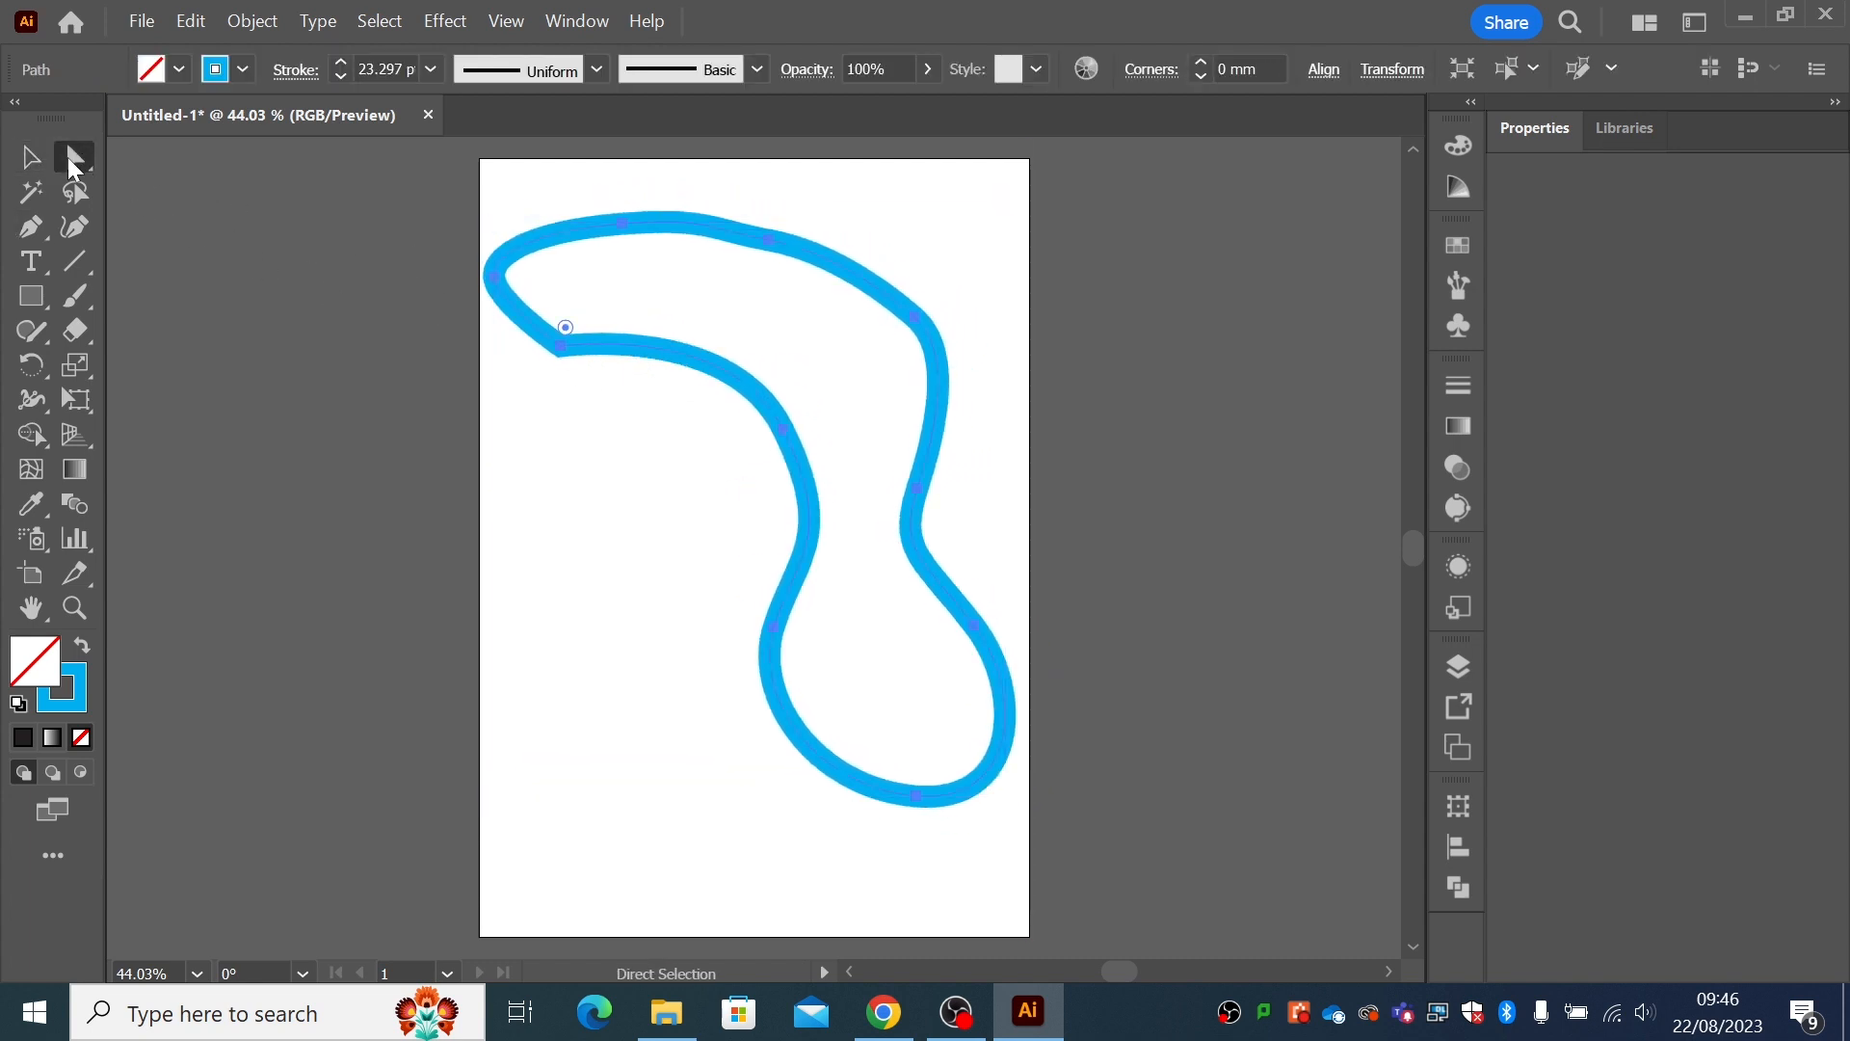
pyautogui.click(559, 345)
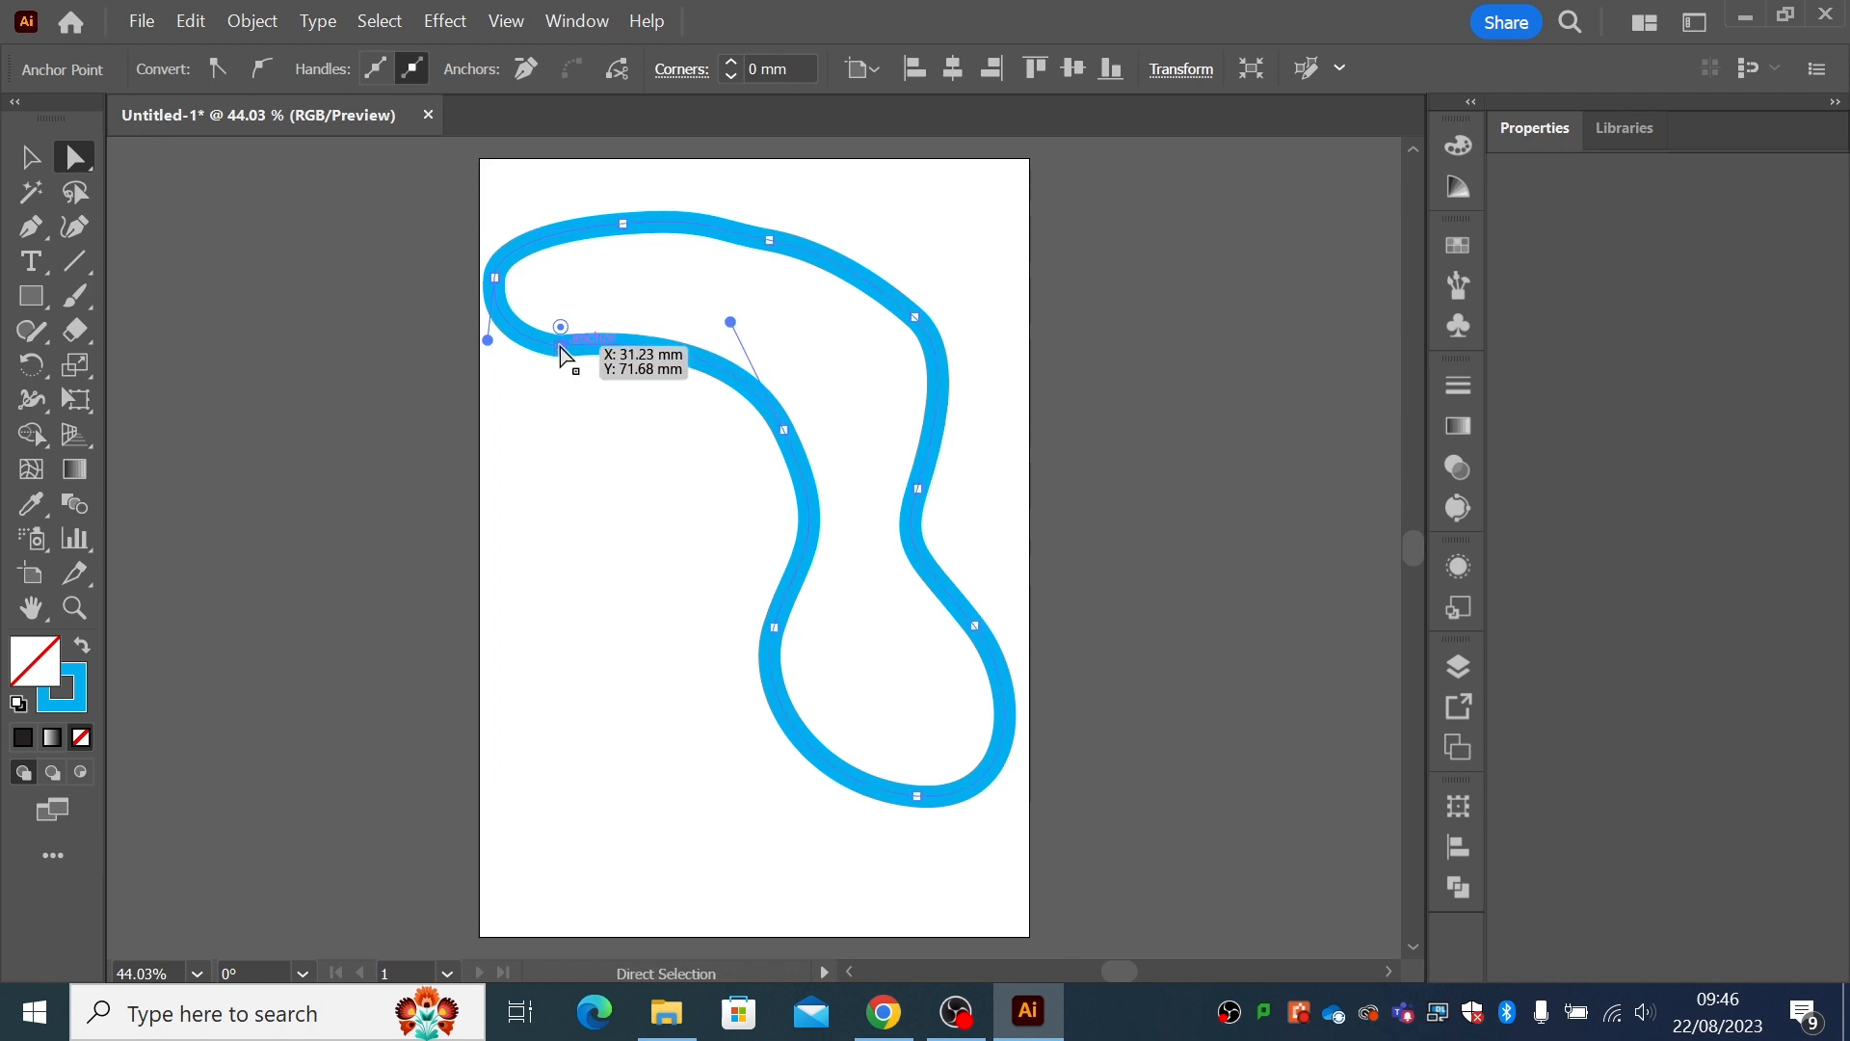
pyautogui.moveTo(563, 349); pyautogui.dragTo(566, 404)
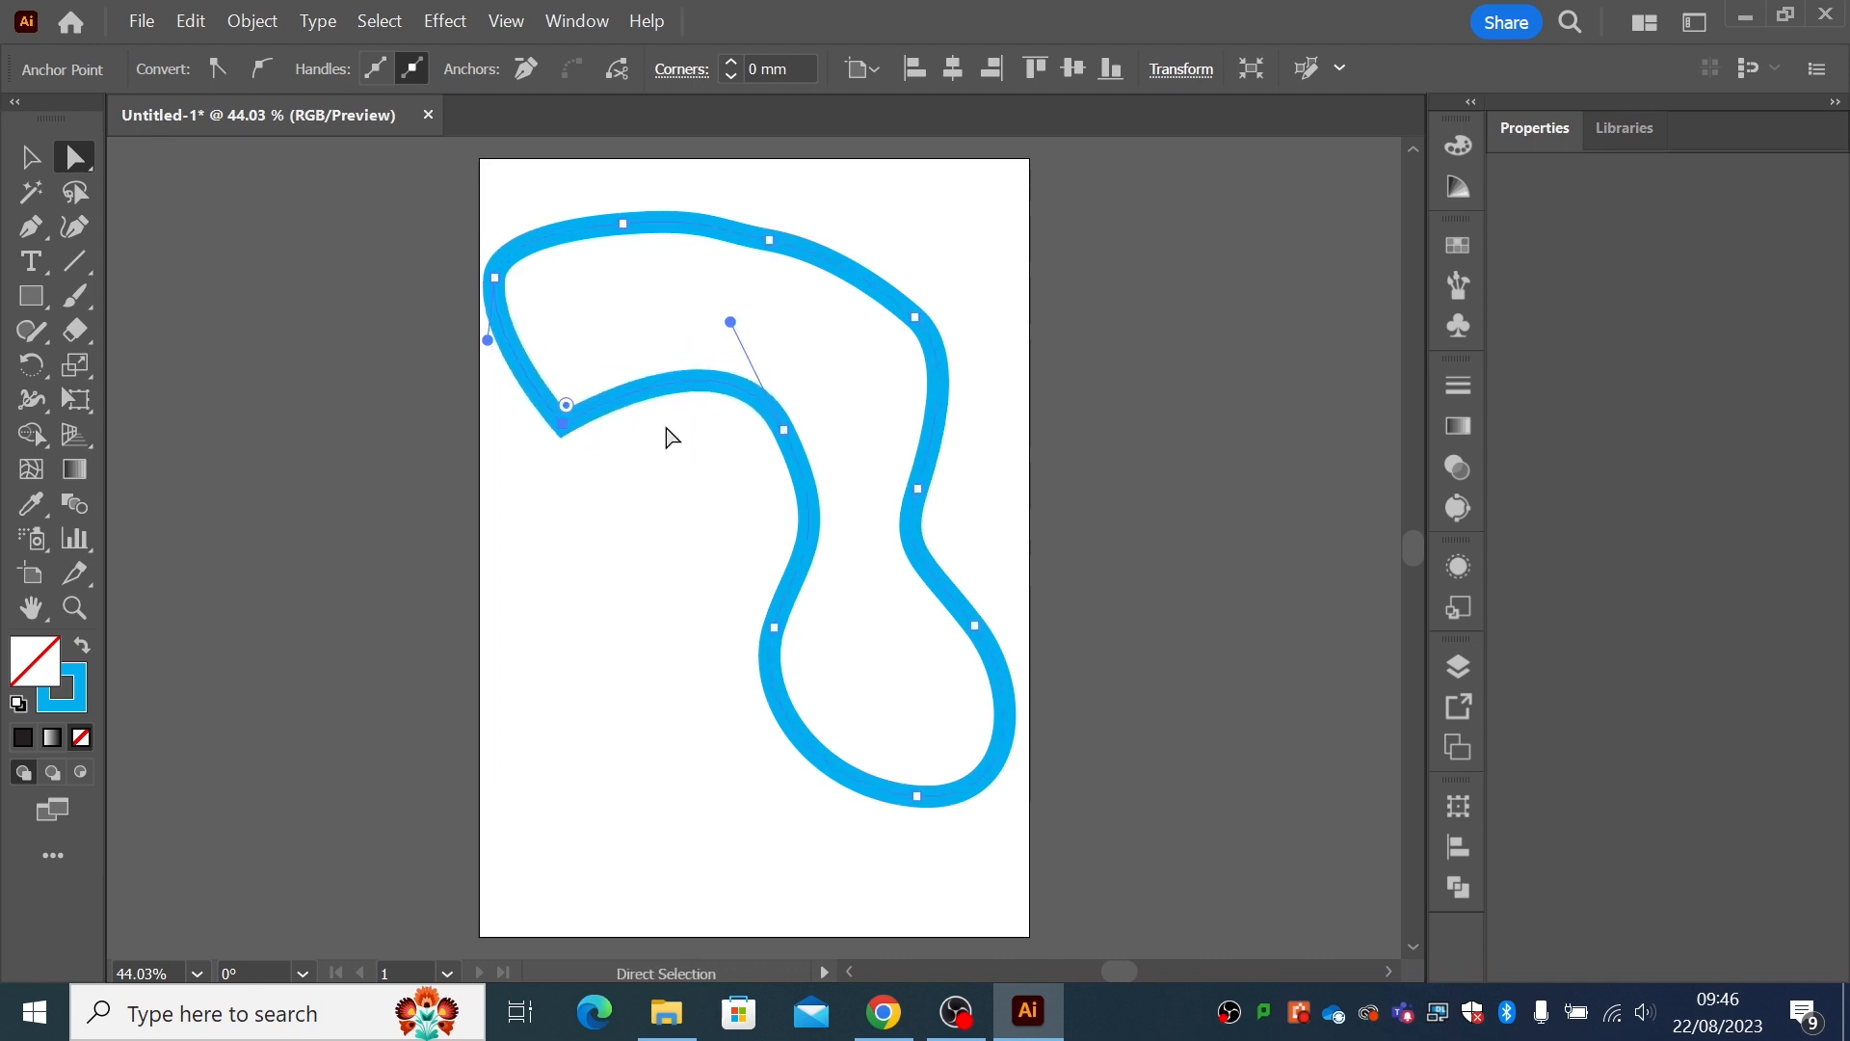
# - Adjust both handles of the inner bend's anchor point, and move the lower lobe's left anchor outward and reshape its curve
pyautogui.click(784, 430)
pyautogui.moveTo(730, 322); pyautogui.dragTo(750, 356)
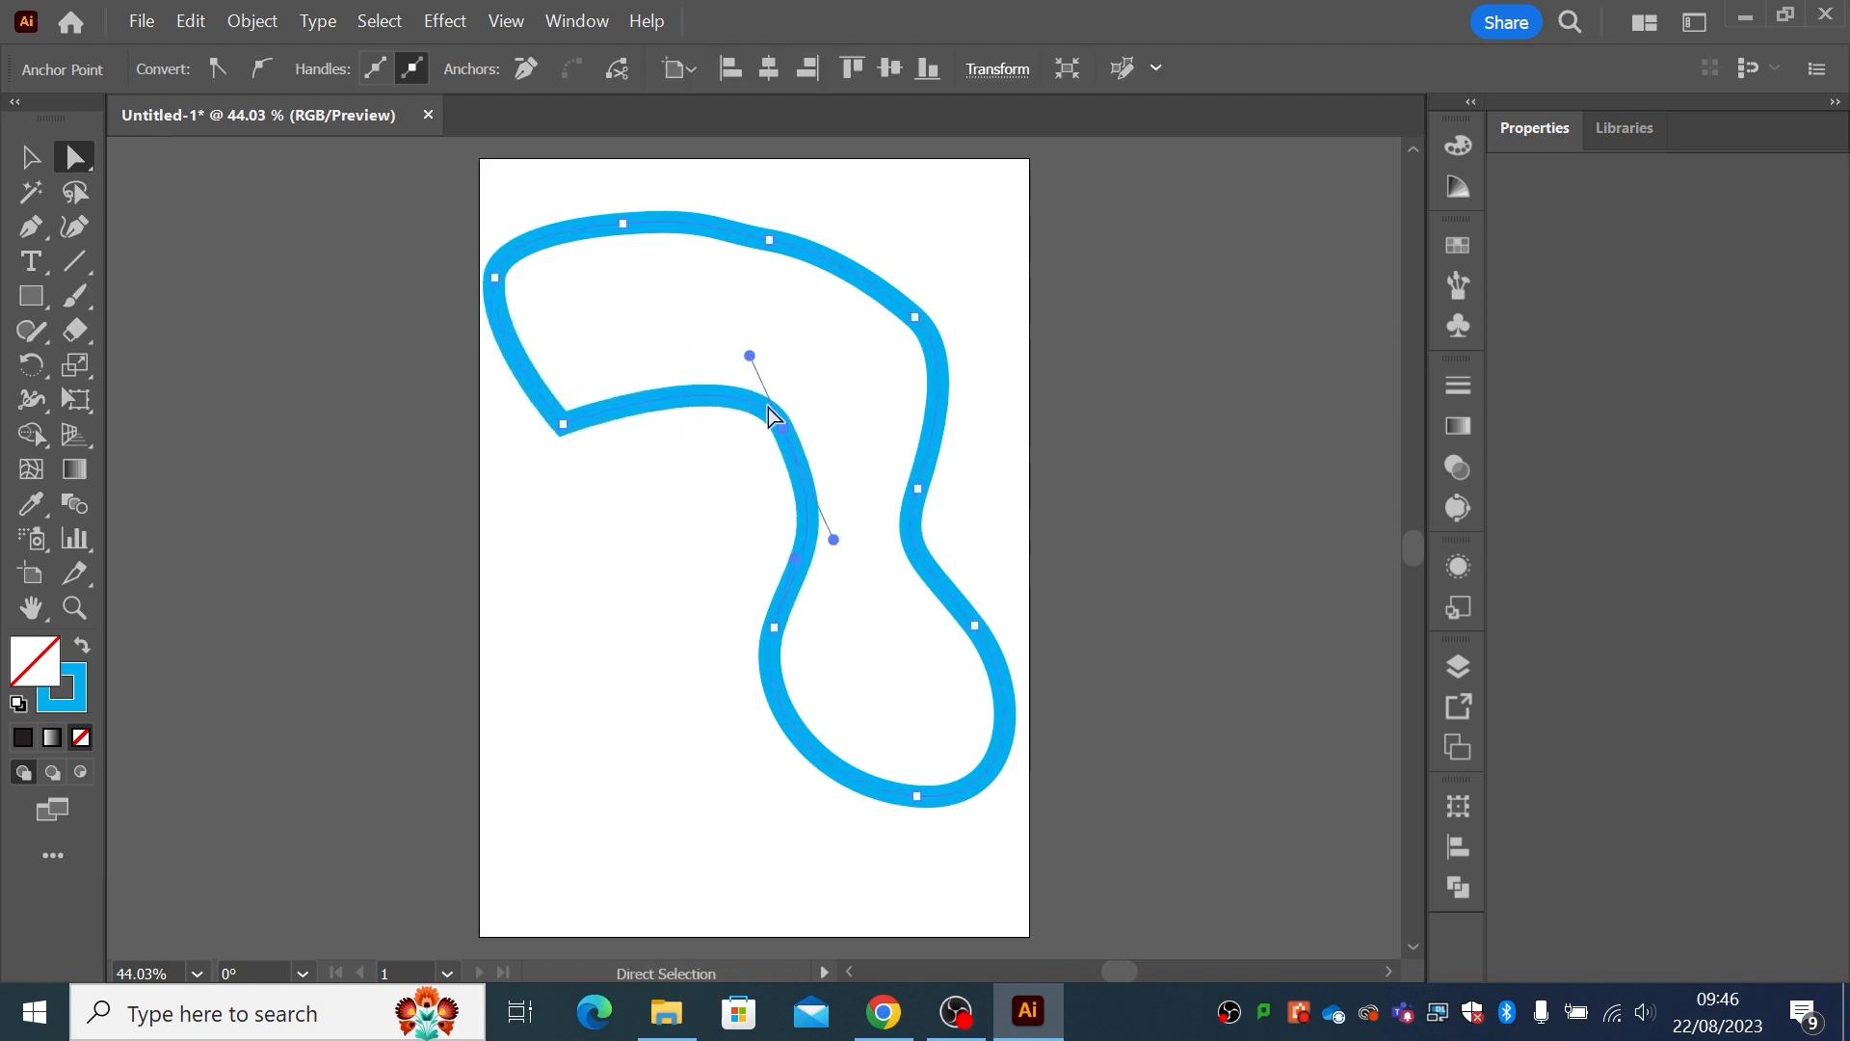
pyautogui.moveTo(834, 540); pyautogui.dragTo(844, 500)
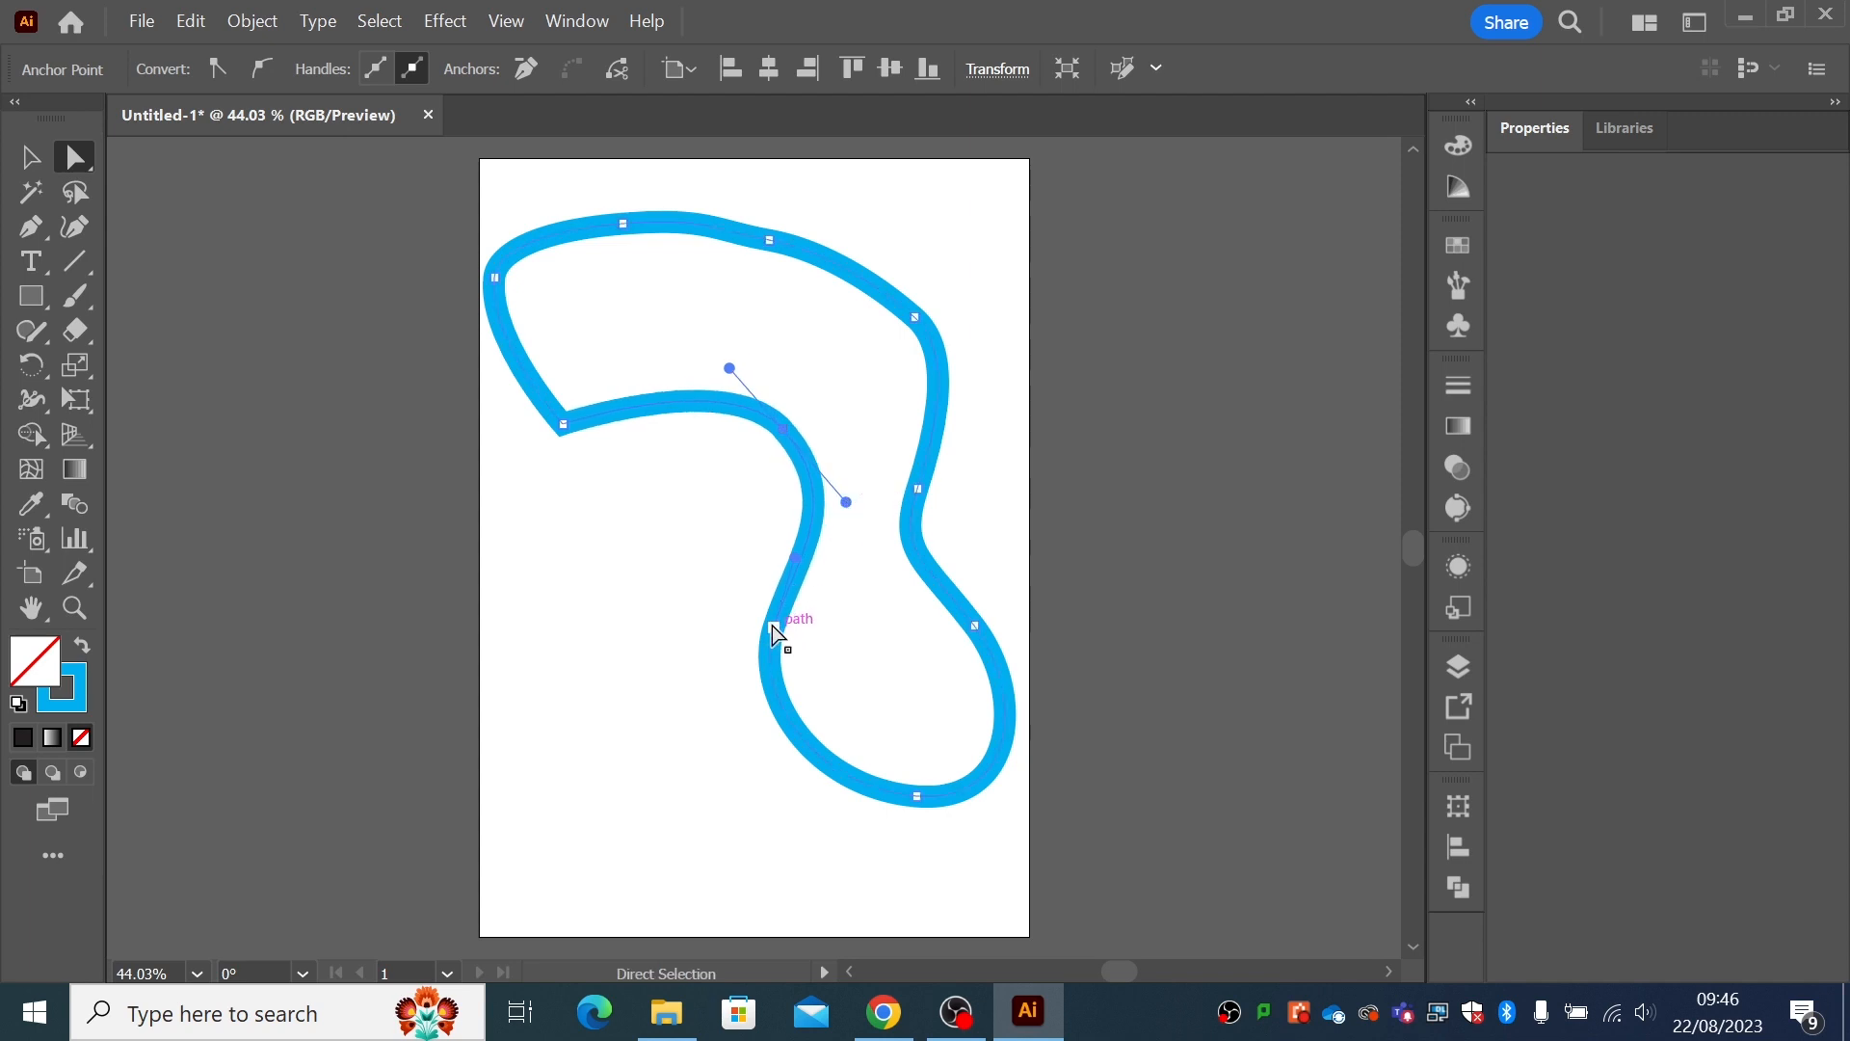
pyautogui.moveTo(774, 627); pyautogui.dragTo(728, 648)
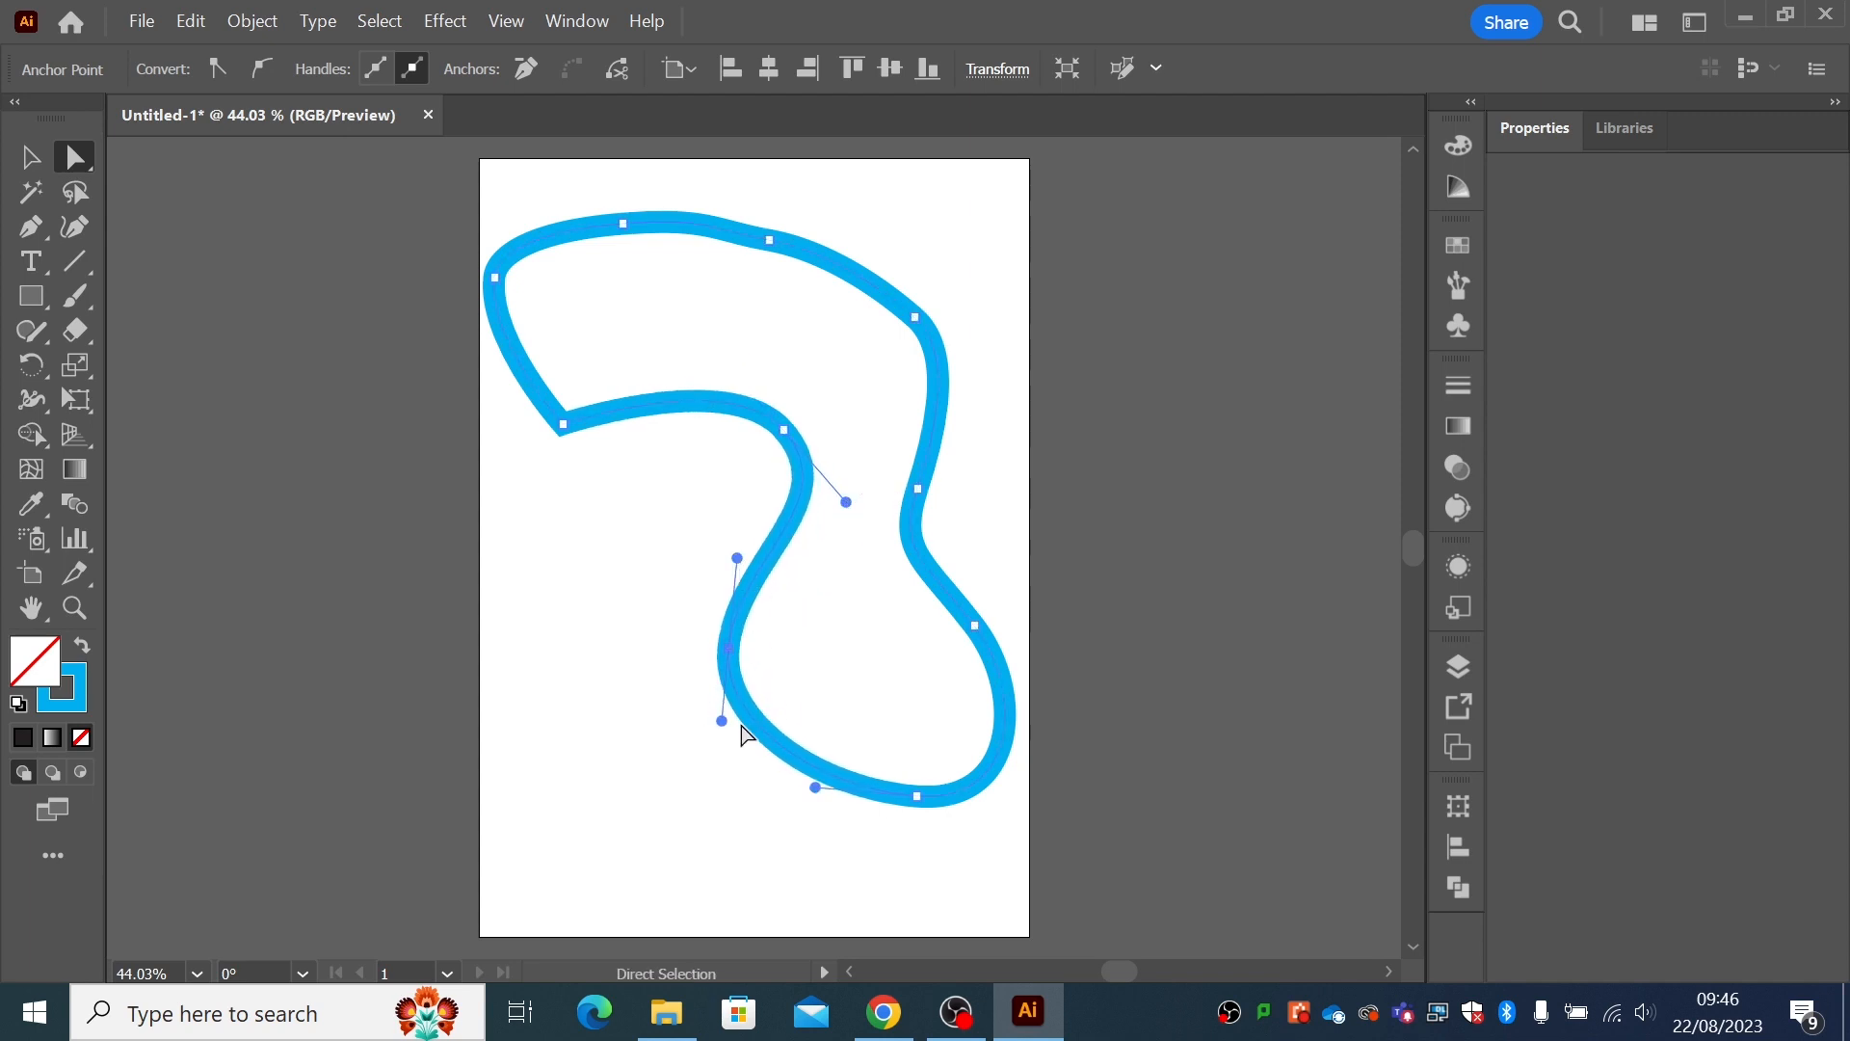
pyautogui.moveTo(721, 721); pyautogui.dragTo(736, 748)
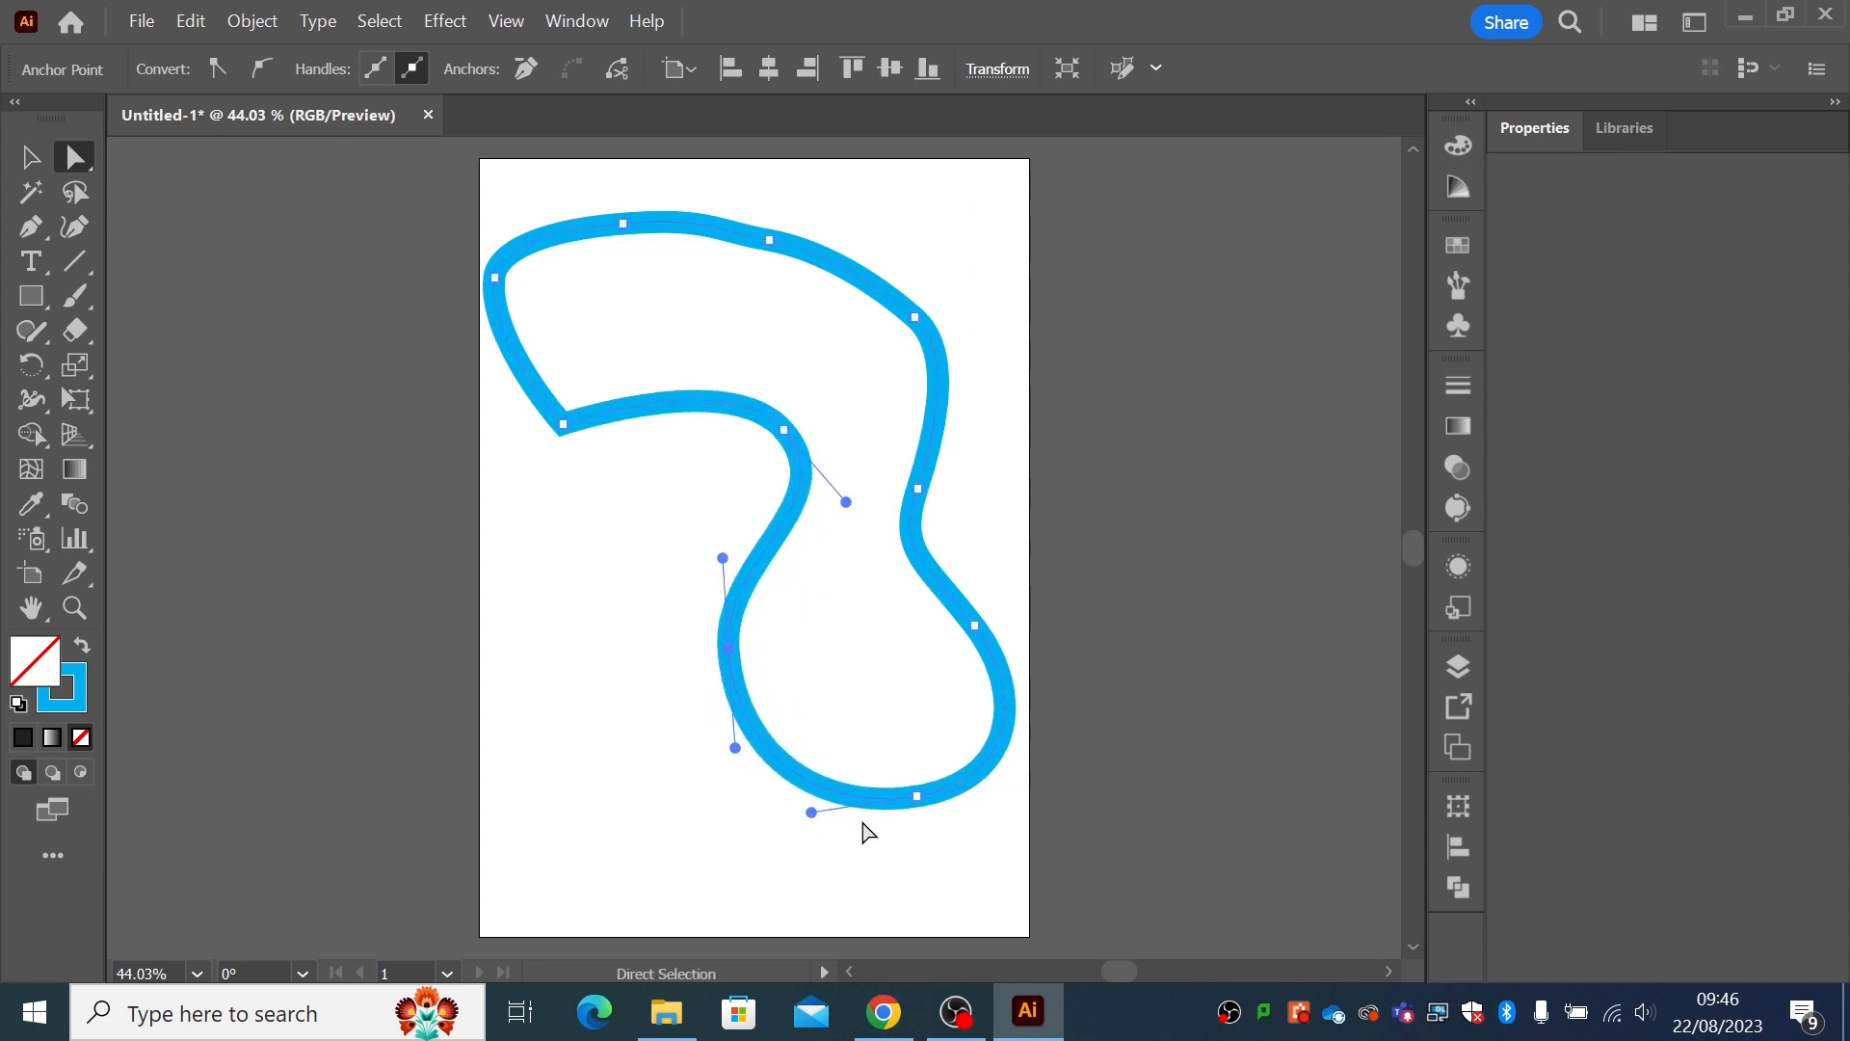
# - Reposition the bottom, right-waist and two upper-edge anchor points to smooth the shape's outline
pyautogui.moveTo(918, 796); pyautogui.dragTo(894, 792)
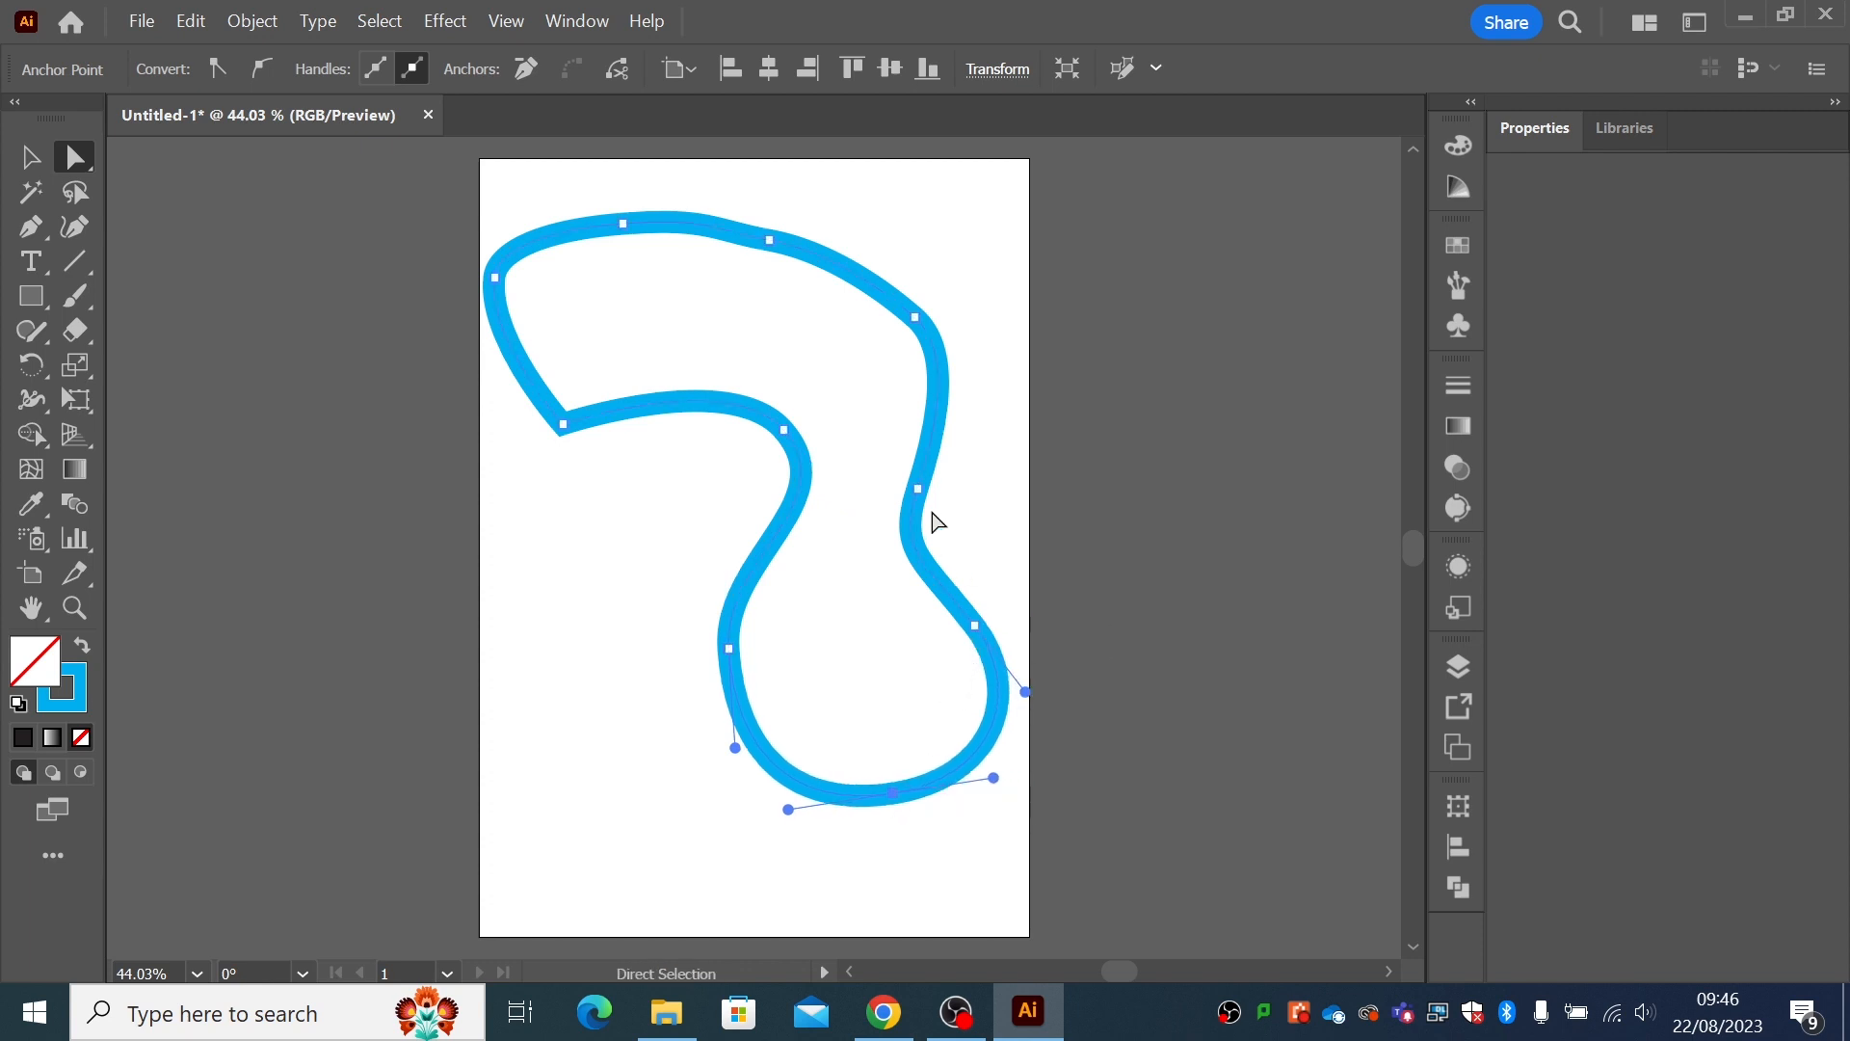
pyautogui.moveTo(917, 489); pyautogui.dragTo(896, 449)
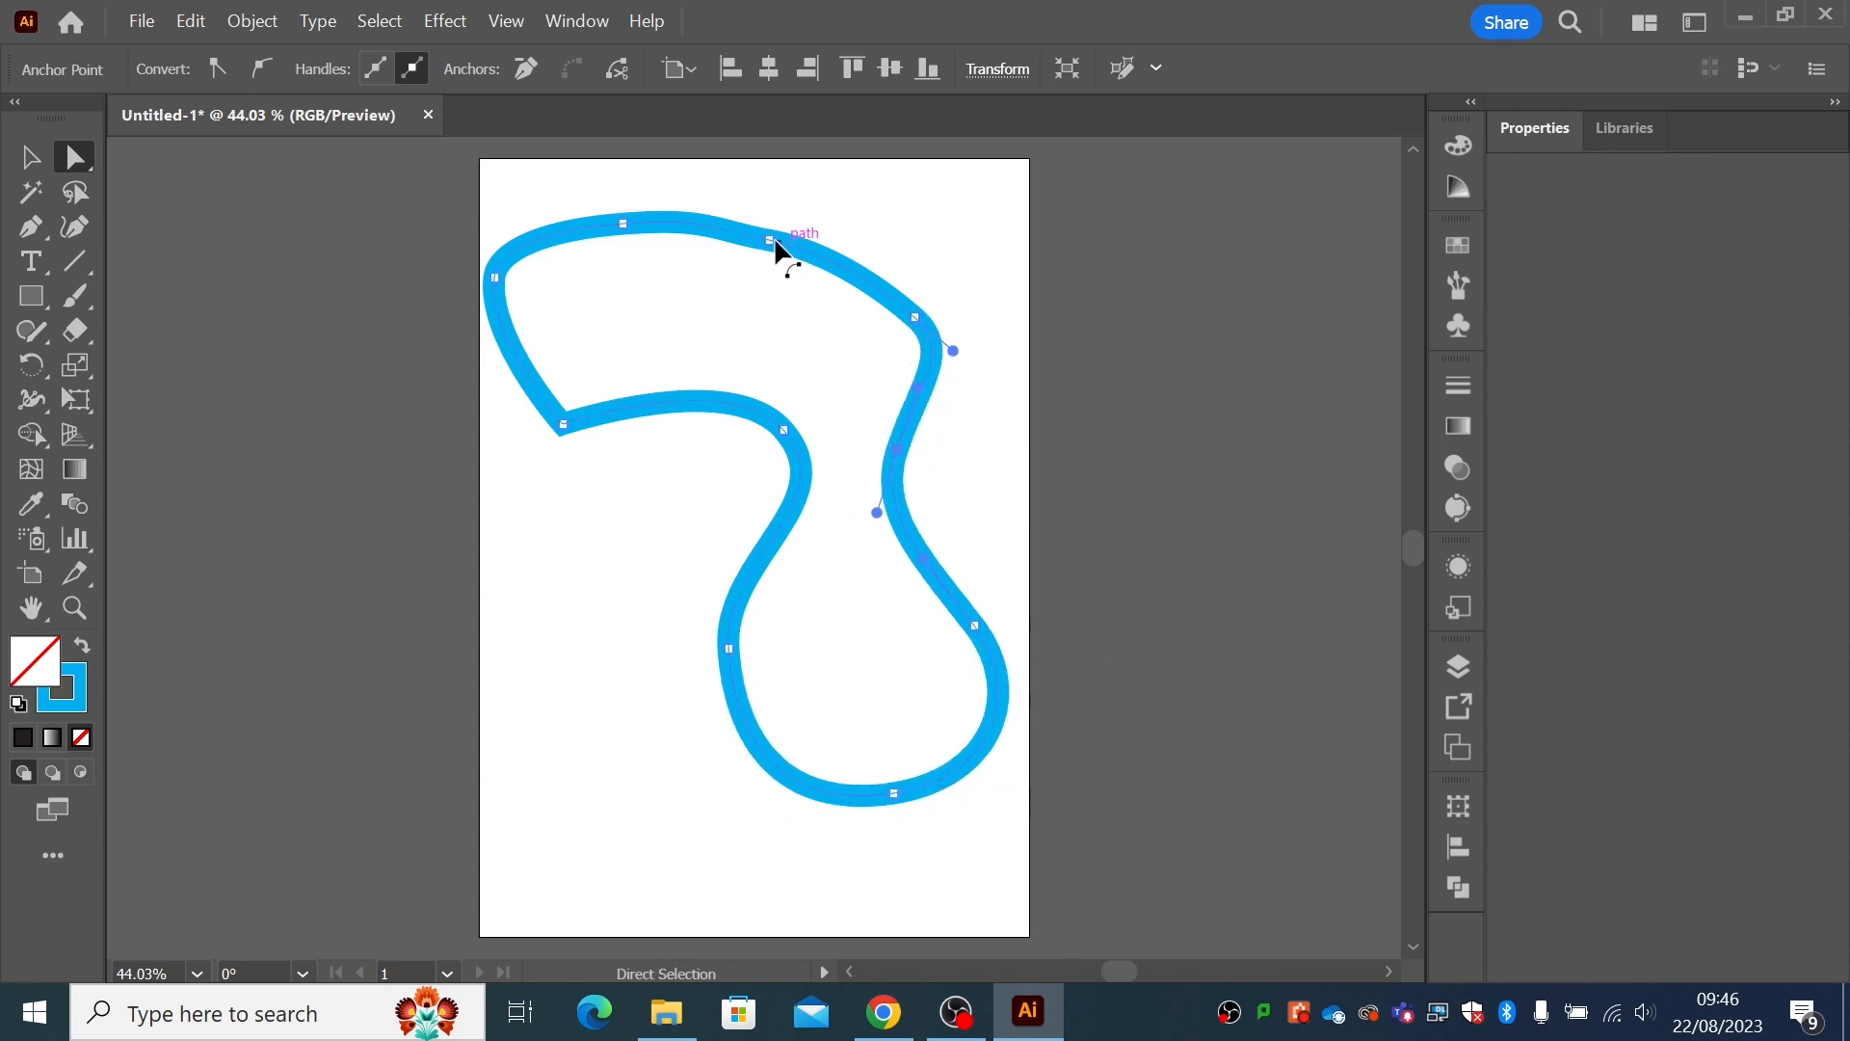
pyautogui.moveTo(776, 249)
pyautogui.mouseDown()
pyautogui.moveTo(825, 227)
pyautogui.moveTo(809, 247)
pyautogui.mouseUp()
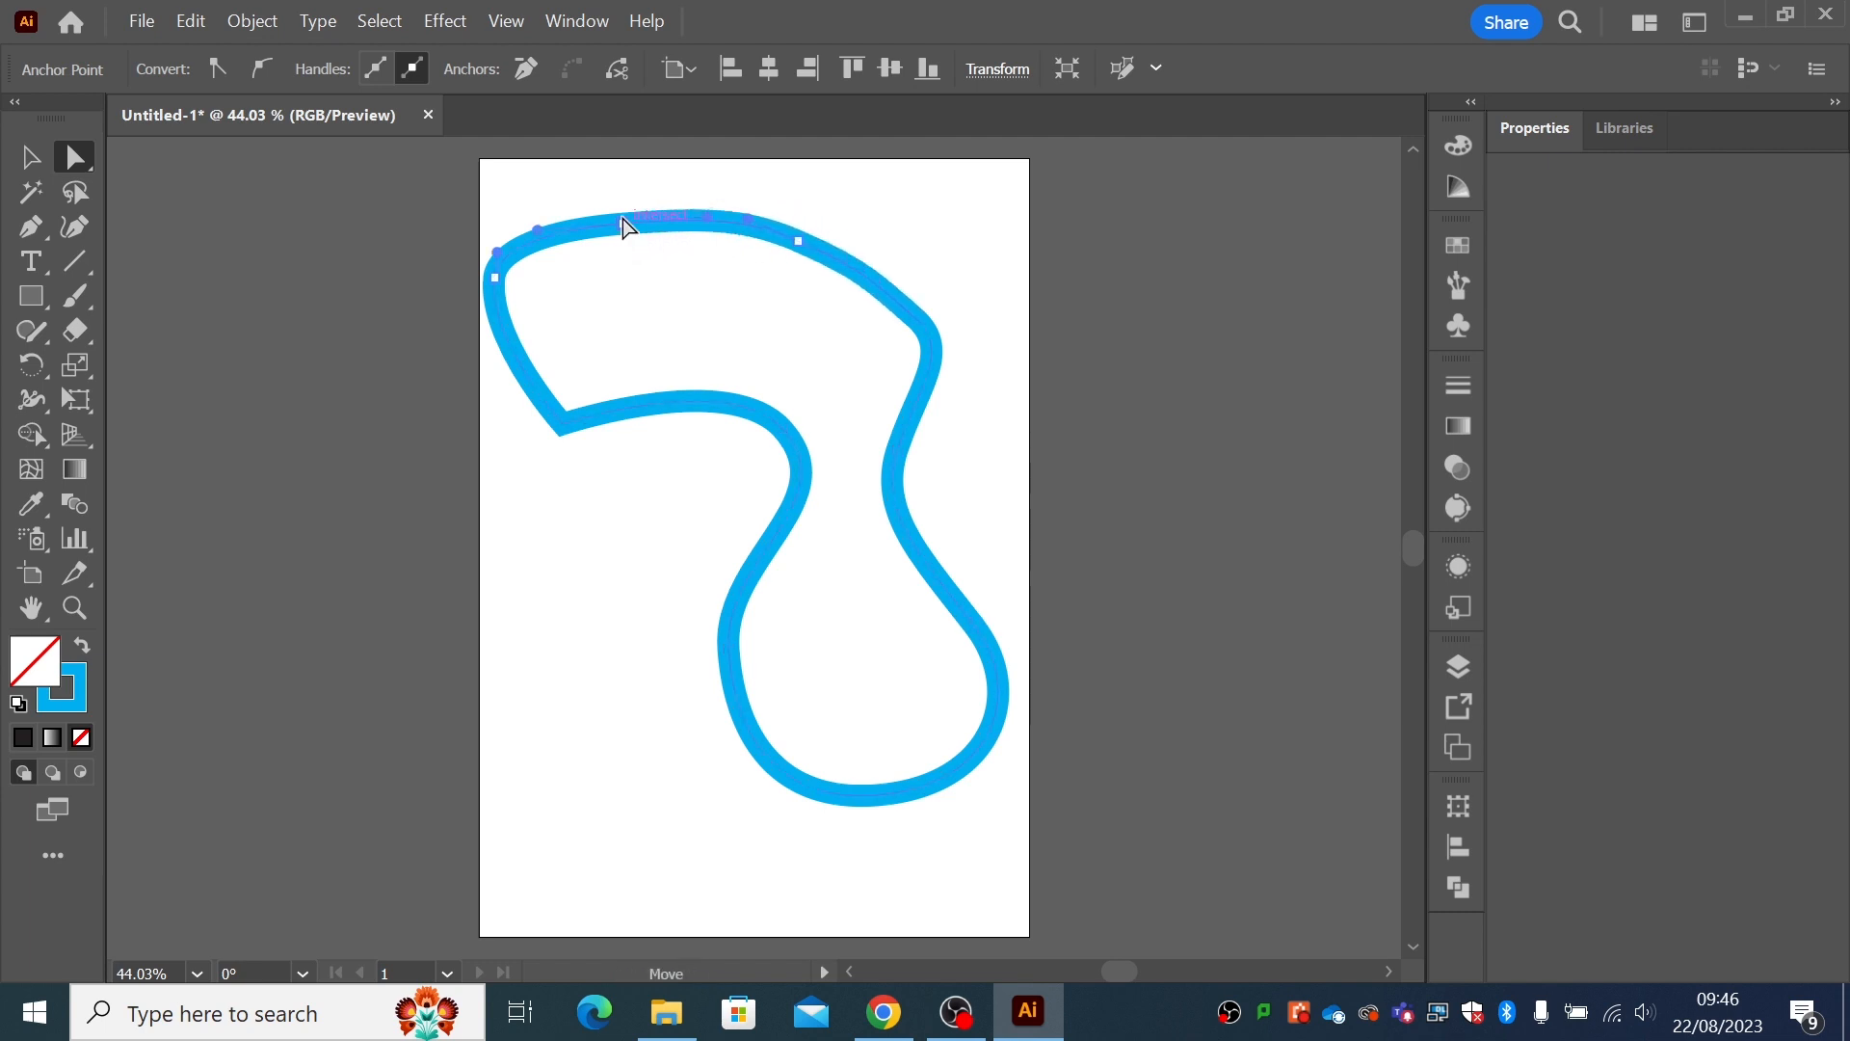
pyautogui.moveTo(622, 217)
pyautogui.mouseDown()
pyautogui.moveTo(623, 198)
pyautogui.moveTo(695, 197)
pyautogui.moveTo(616, 206)
pyautogui.mouseUp()
pyautogui.moveTo(798, 241); pyautogui.dragTo(801, 231)
# - Reshape the upper-right bend by adjusting its anchor point and handles, and lower the right-waist anchor point slightly
pyautogui.moveTo(916, 316); pyautogui.dragTo(934, 383)
pyautogui.moveTo(897, 450); pyautogui.dragTo(889, 475)
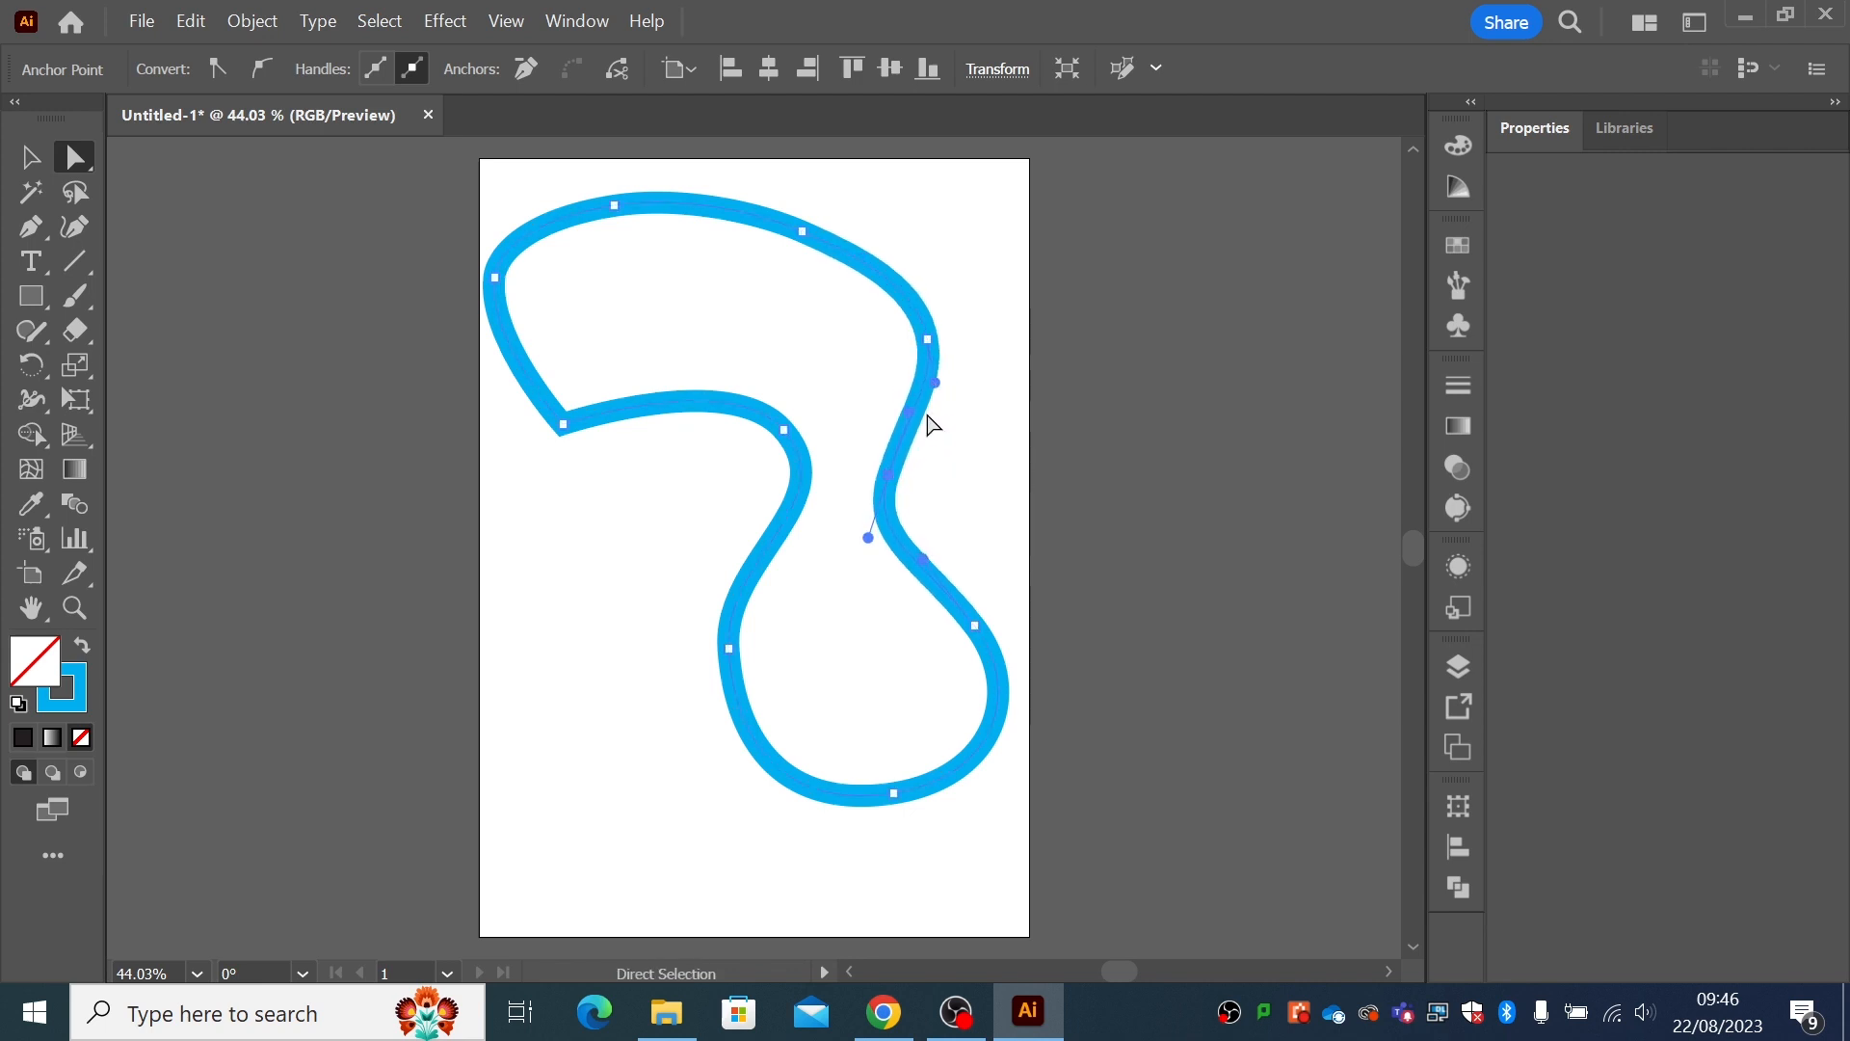
pyautogui.moveTo(935, 382); pyautogui.dragTo(913, 343)
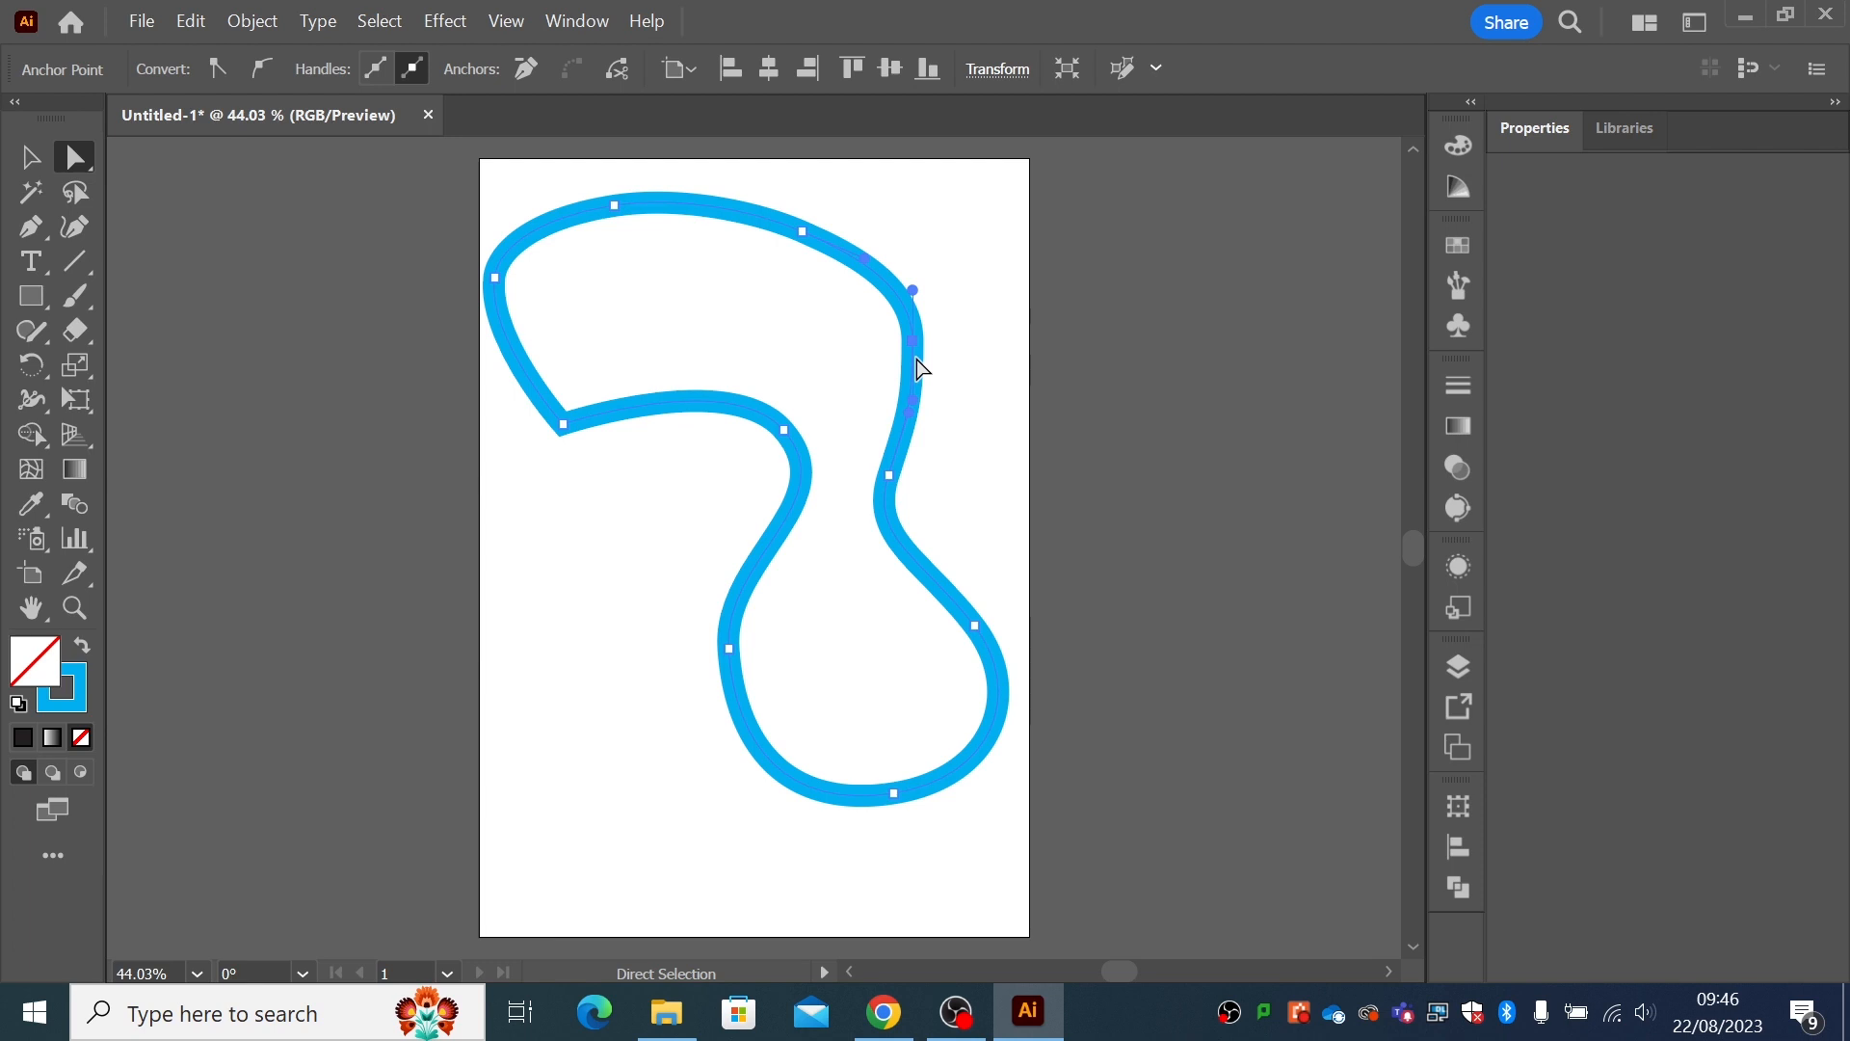
pyautogui.moveTo(912, 290); pyautogui.dragTo(900, 287)
# - Lower the sharp corner, raise the inner bend, and widen the lower lobe to the left by adjusting anchor points and handles
pyautogui.moveTo(564, 424); pyautogui.dragTo(577, 477)
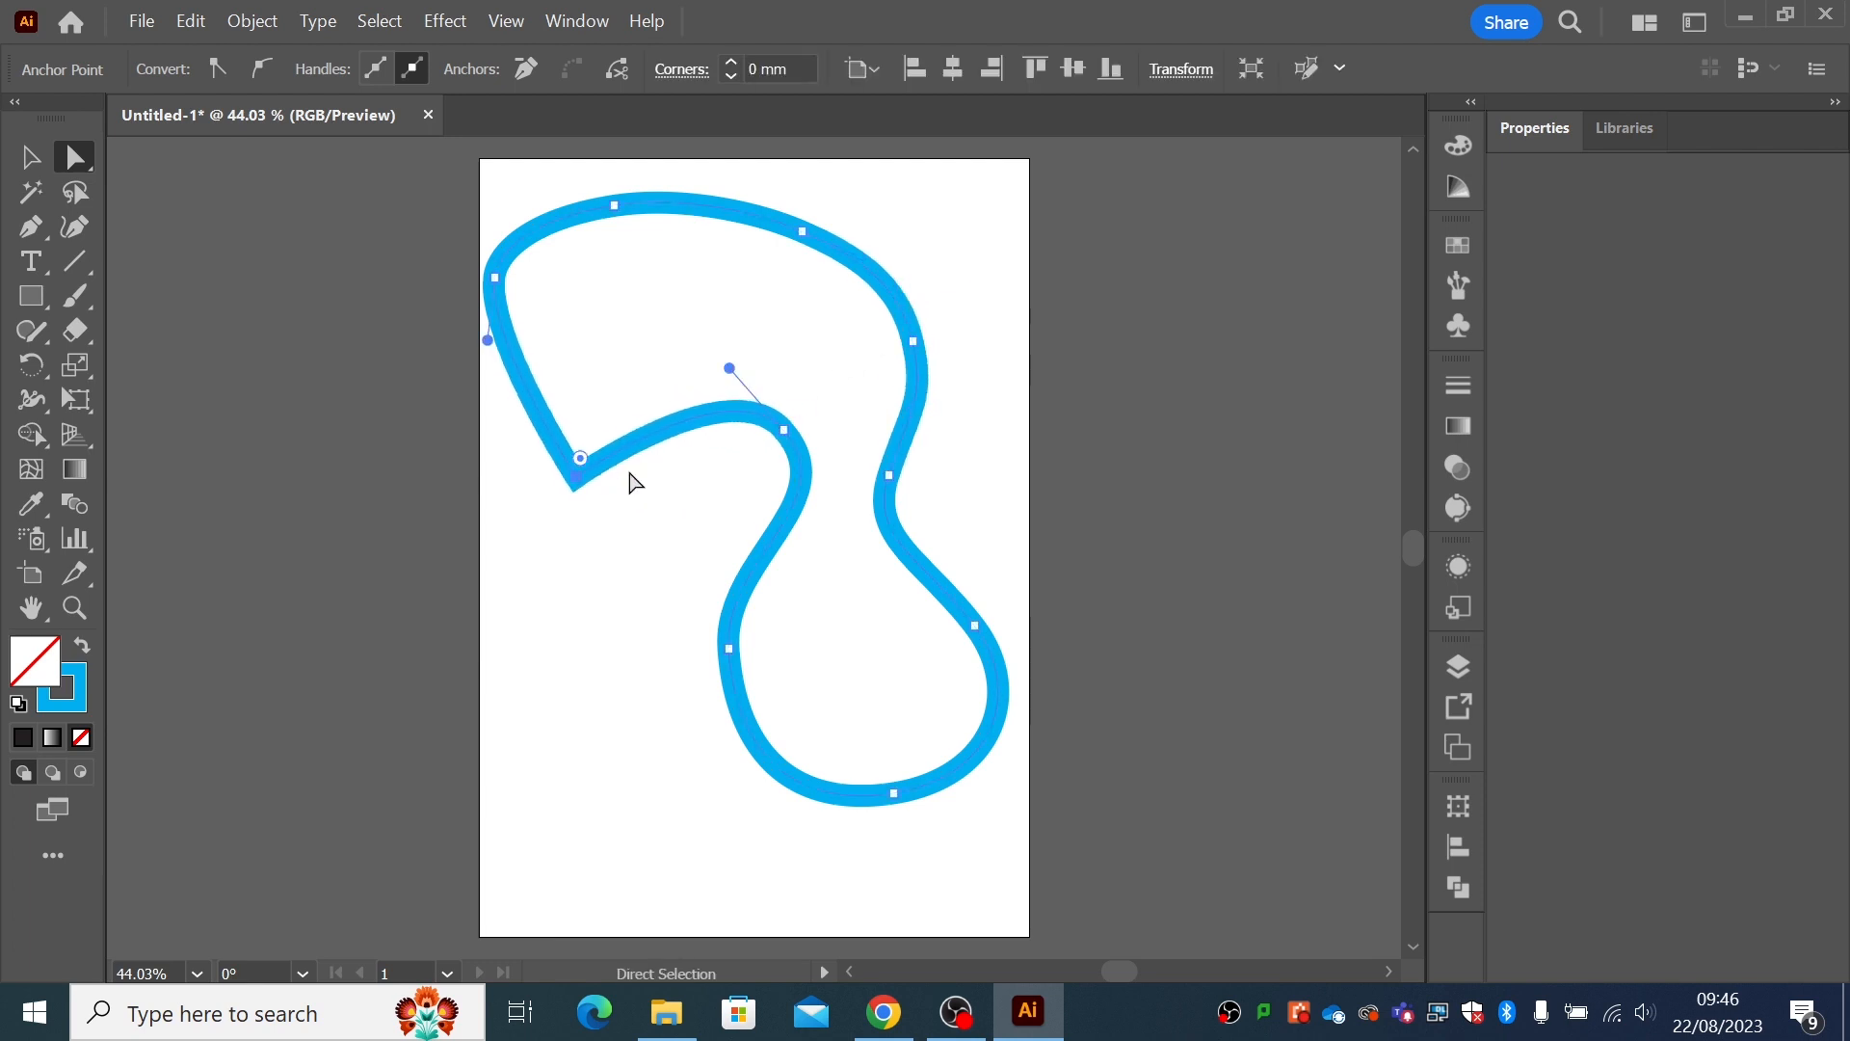
pyautogui.moveTo(734, 376); pyautogui.dragTo(705, 327)
pyautogui.moveTo(783, 428); pyautogui.dragTo(790, 392)
pyautogui.moveTo(728, 637); pyautogui.dragTo(709, 637)
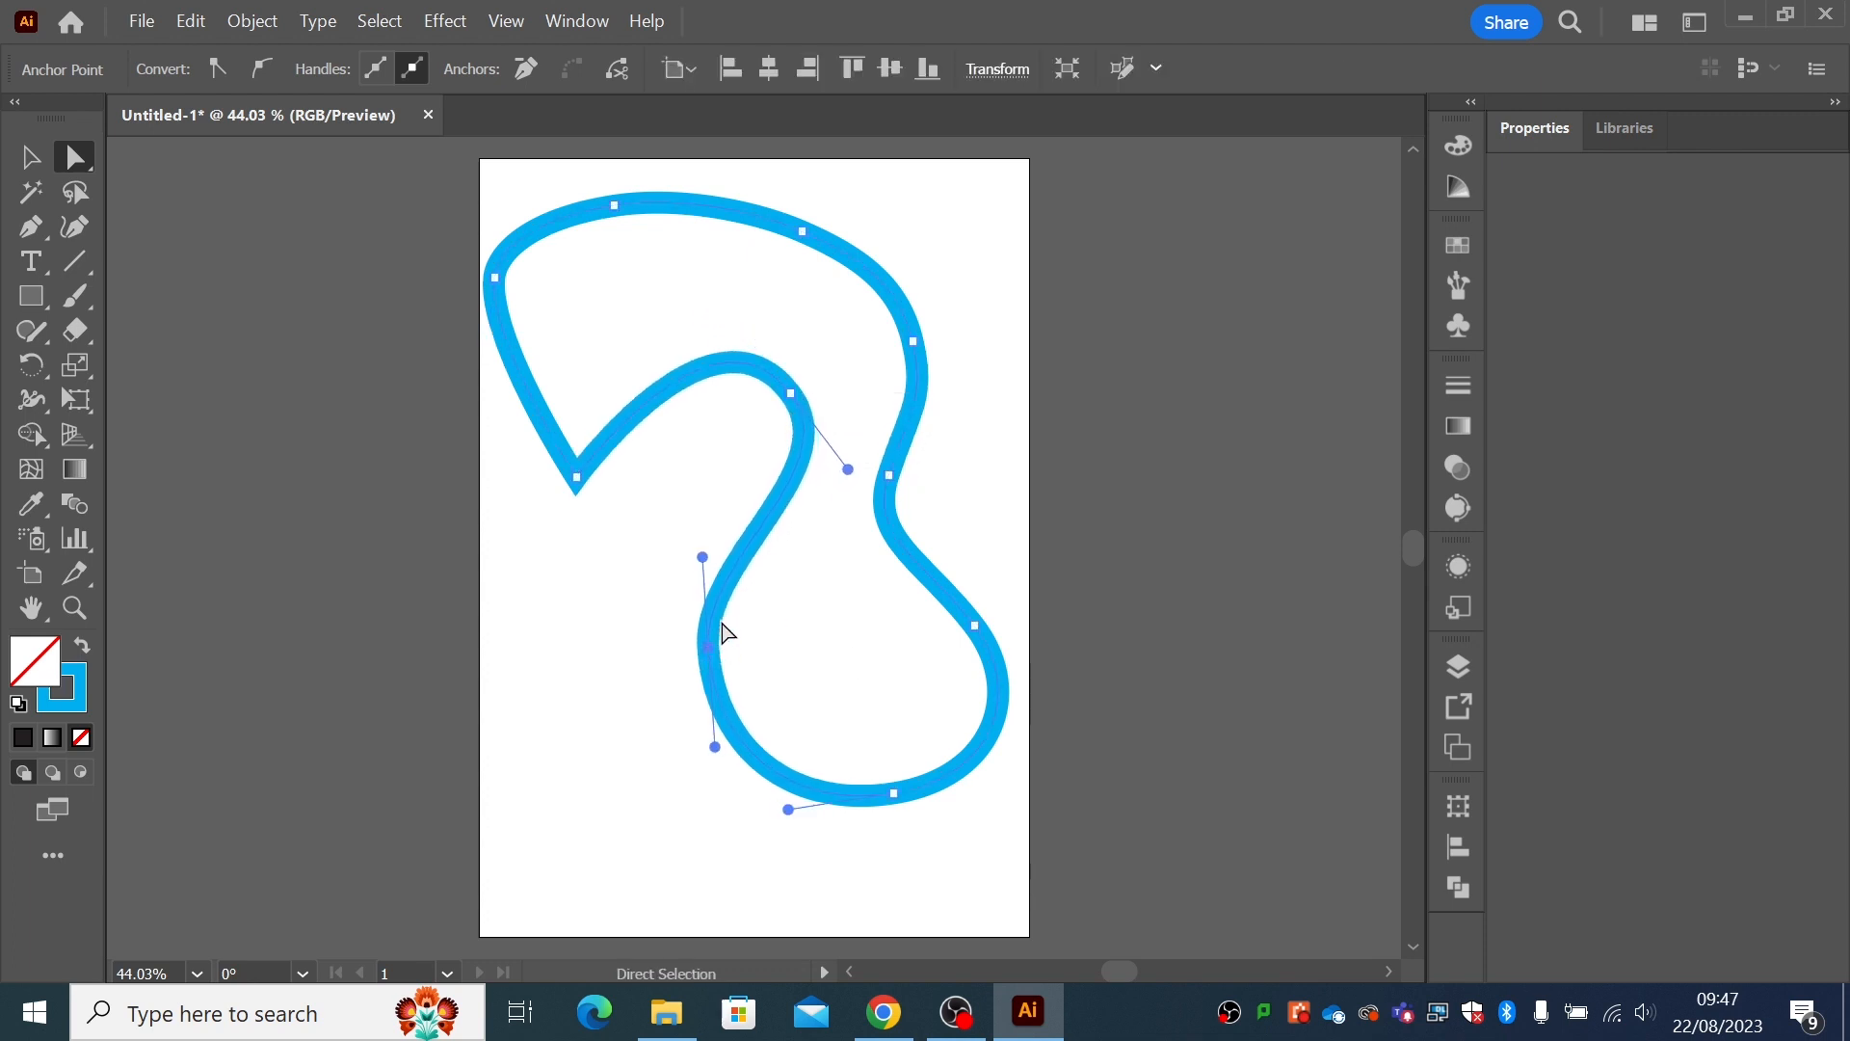
pyautogui.moveTo(701, 556); pyautogui.dragTo(721, 552)
# - Deepen the right-side waist by moving the lower bulge and waist anchors inward and the upper-right bend anchor slightly outward
pyautogui.moveTo(972, 625); pyautogui.dragTo(951, 625)
pyautogui.moveTo(910, 562); pyautogui.dragTo(876, 580)
pyautogui.click(953, 623)
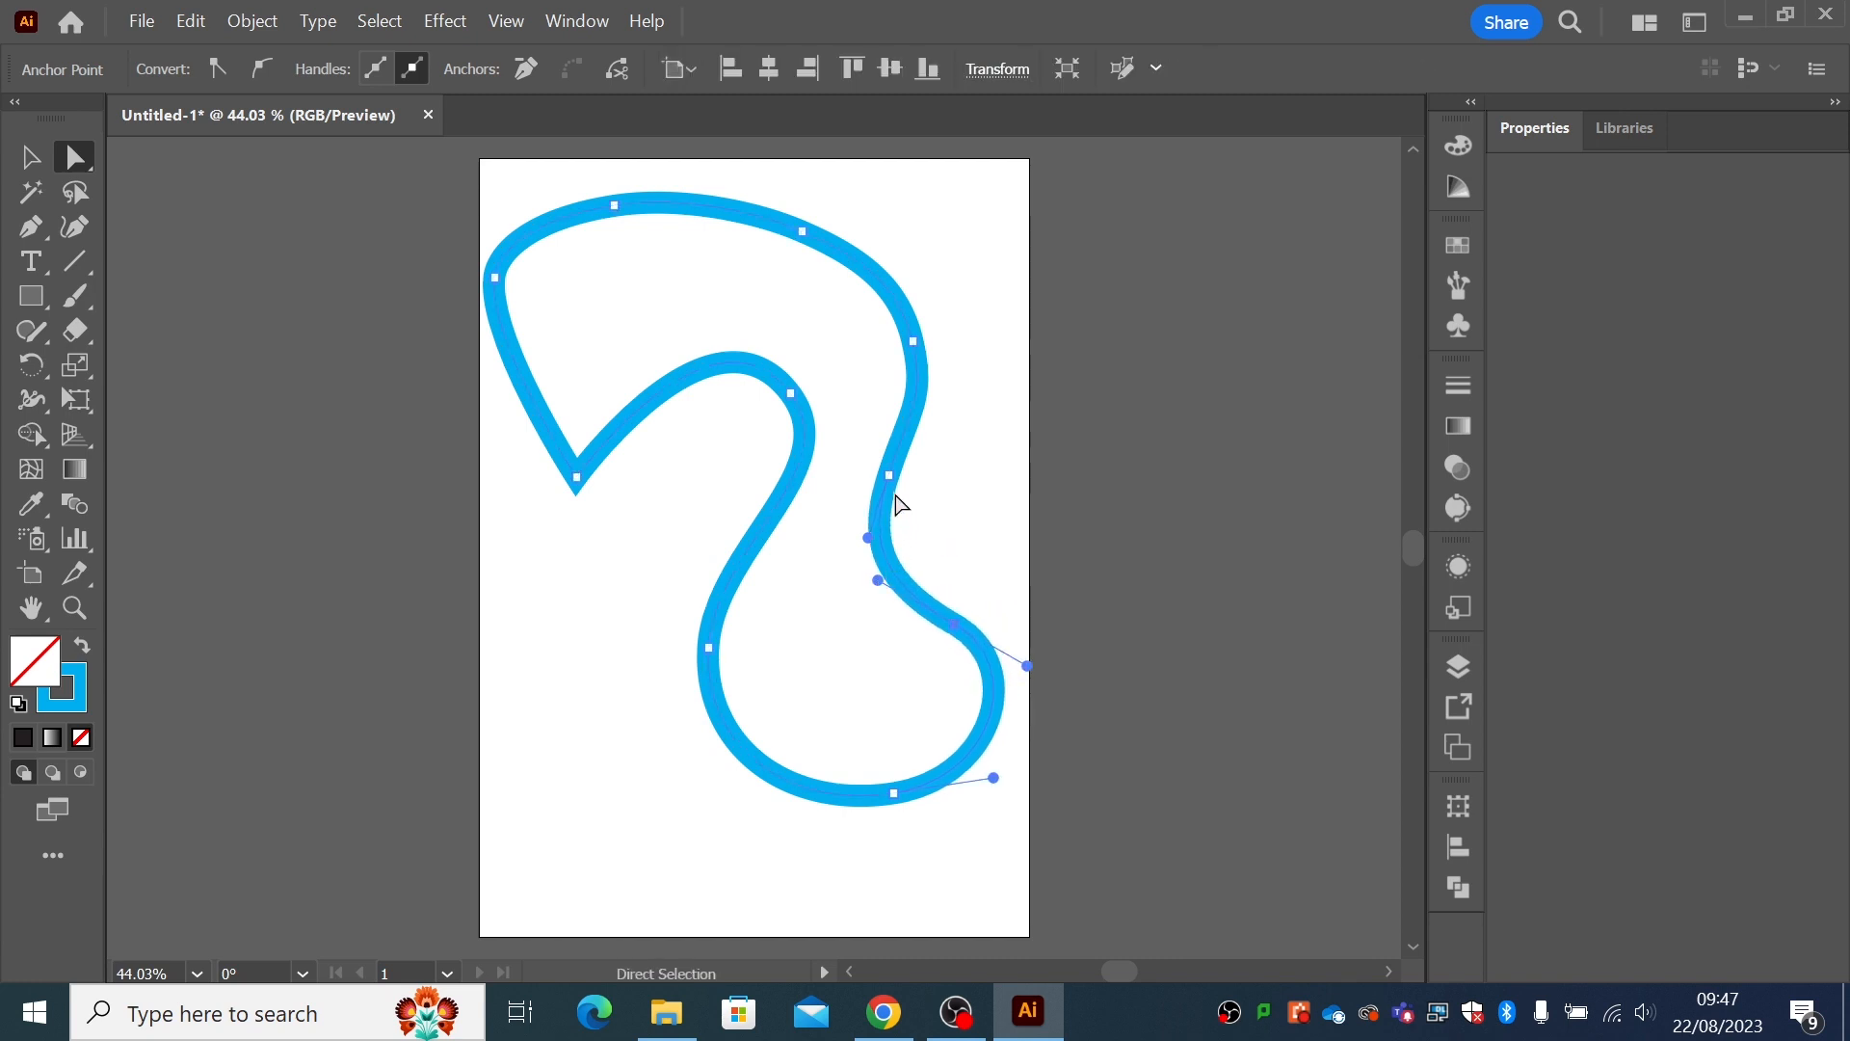
pyautogui.moveTo(889, 476); pyautogui.dragTo(872, 471)
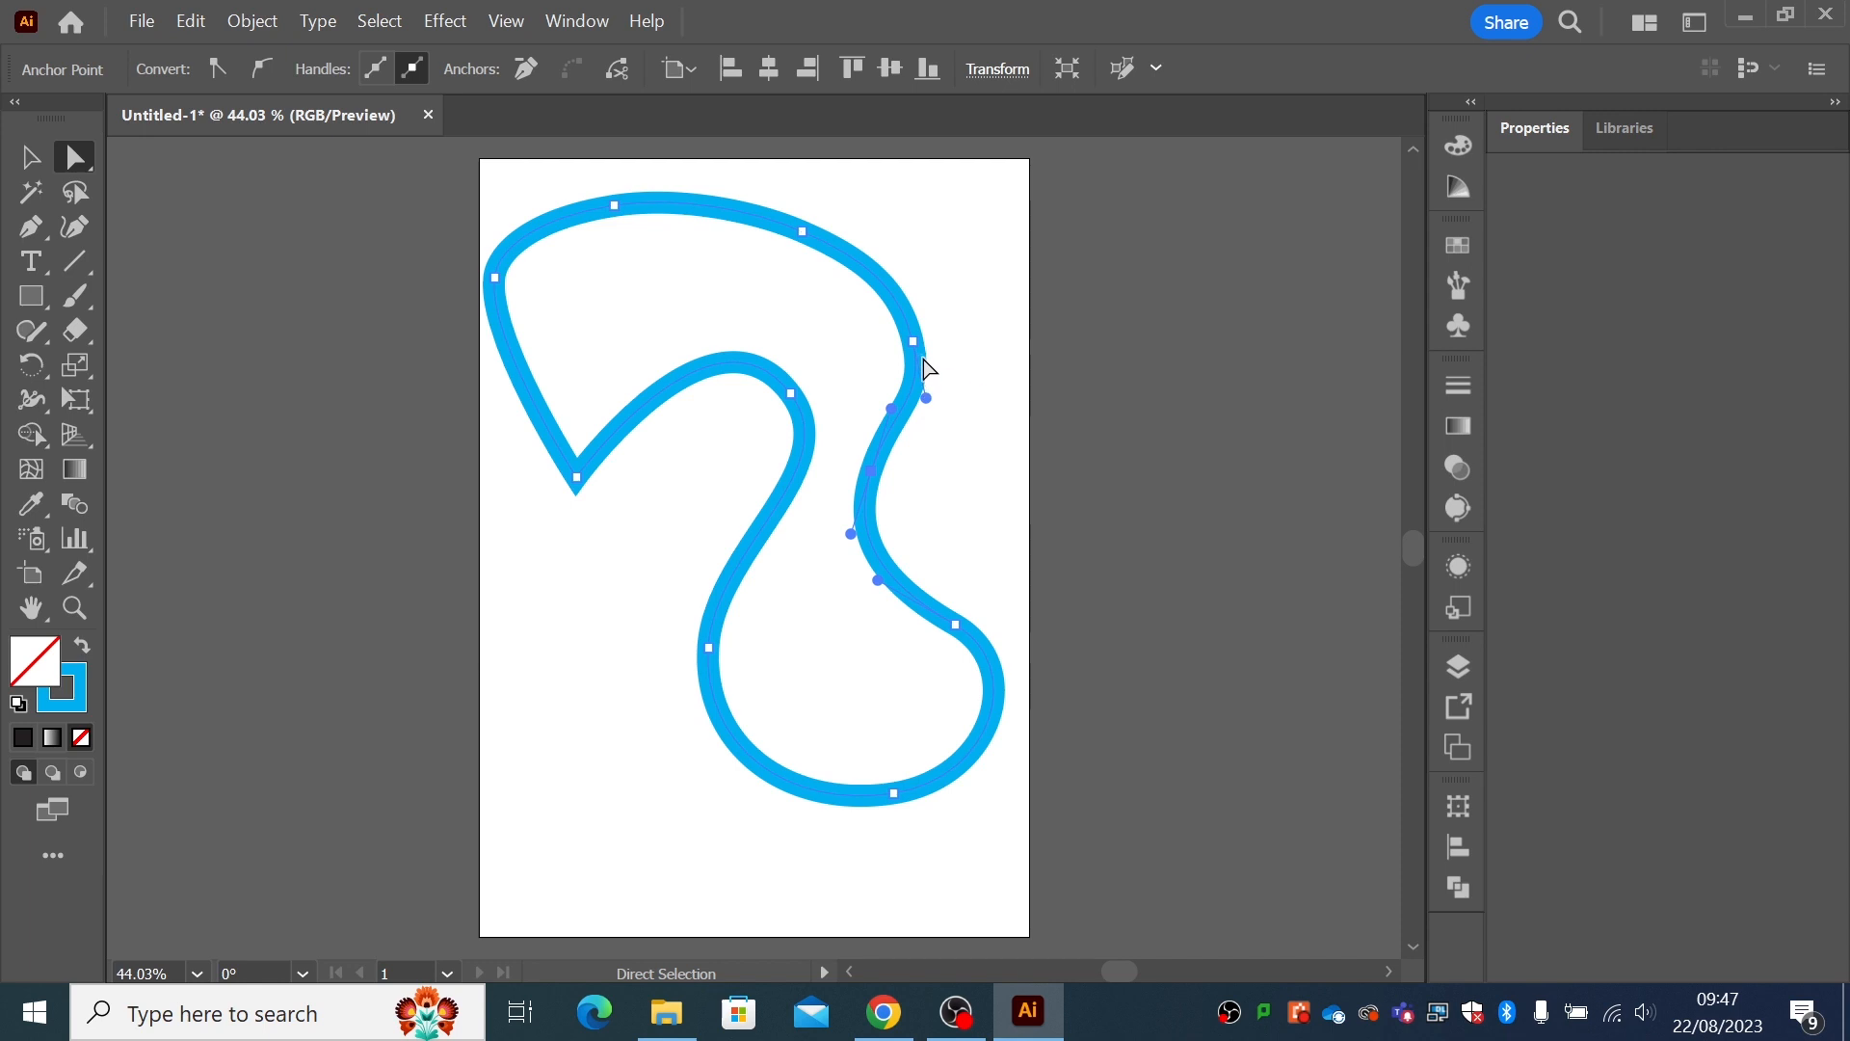
pyautogui.moveTo(913, 342); pyautogui.dragTo(925, 339)
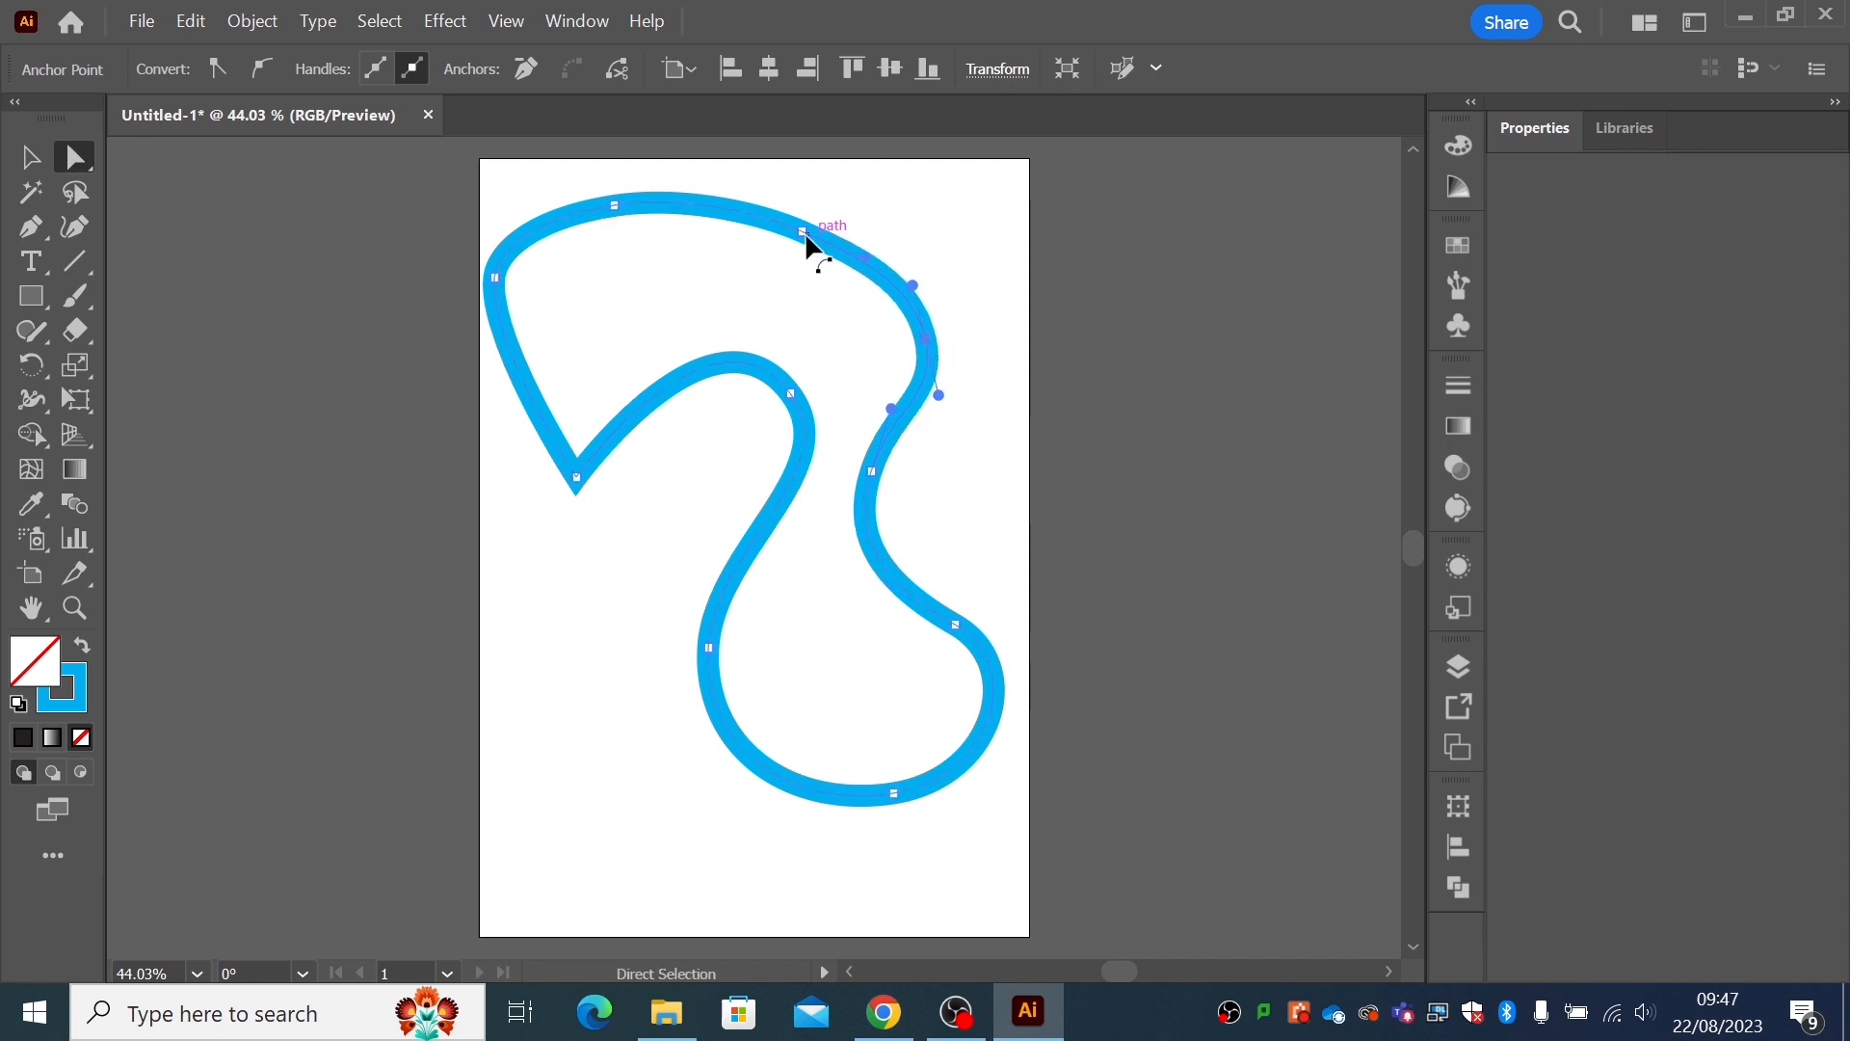
# - Select the upper-edge anchor point to check its curve, and delete the whole curved shape
pyautogui.moveTo(805, 237); pyautogui.dragTo(882, 264)
pyautogui.click(802, 232)
pyautogui.click(32, 160)
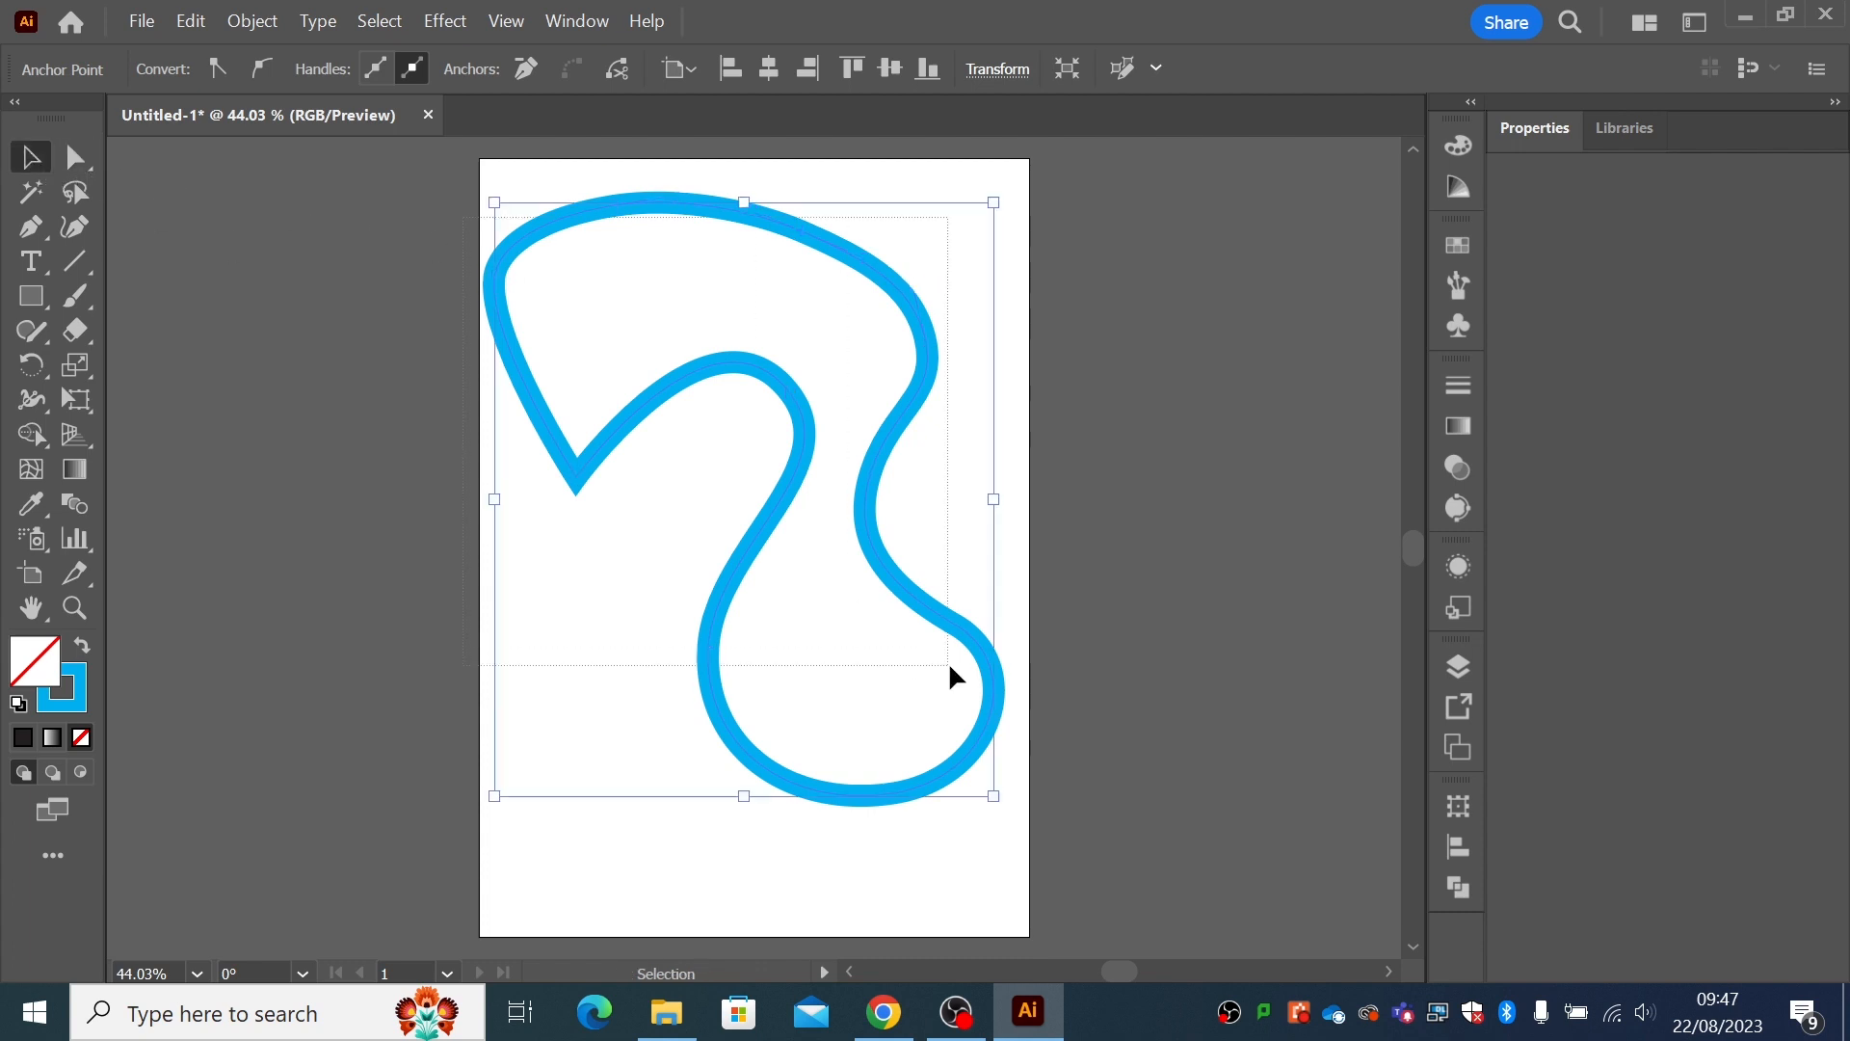
pyautogui.press('Delete')
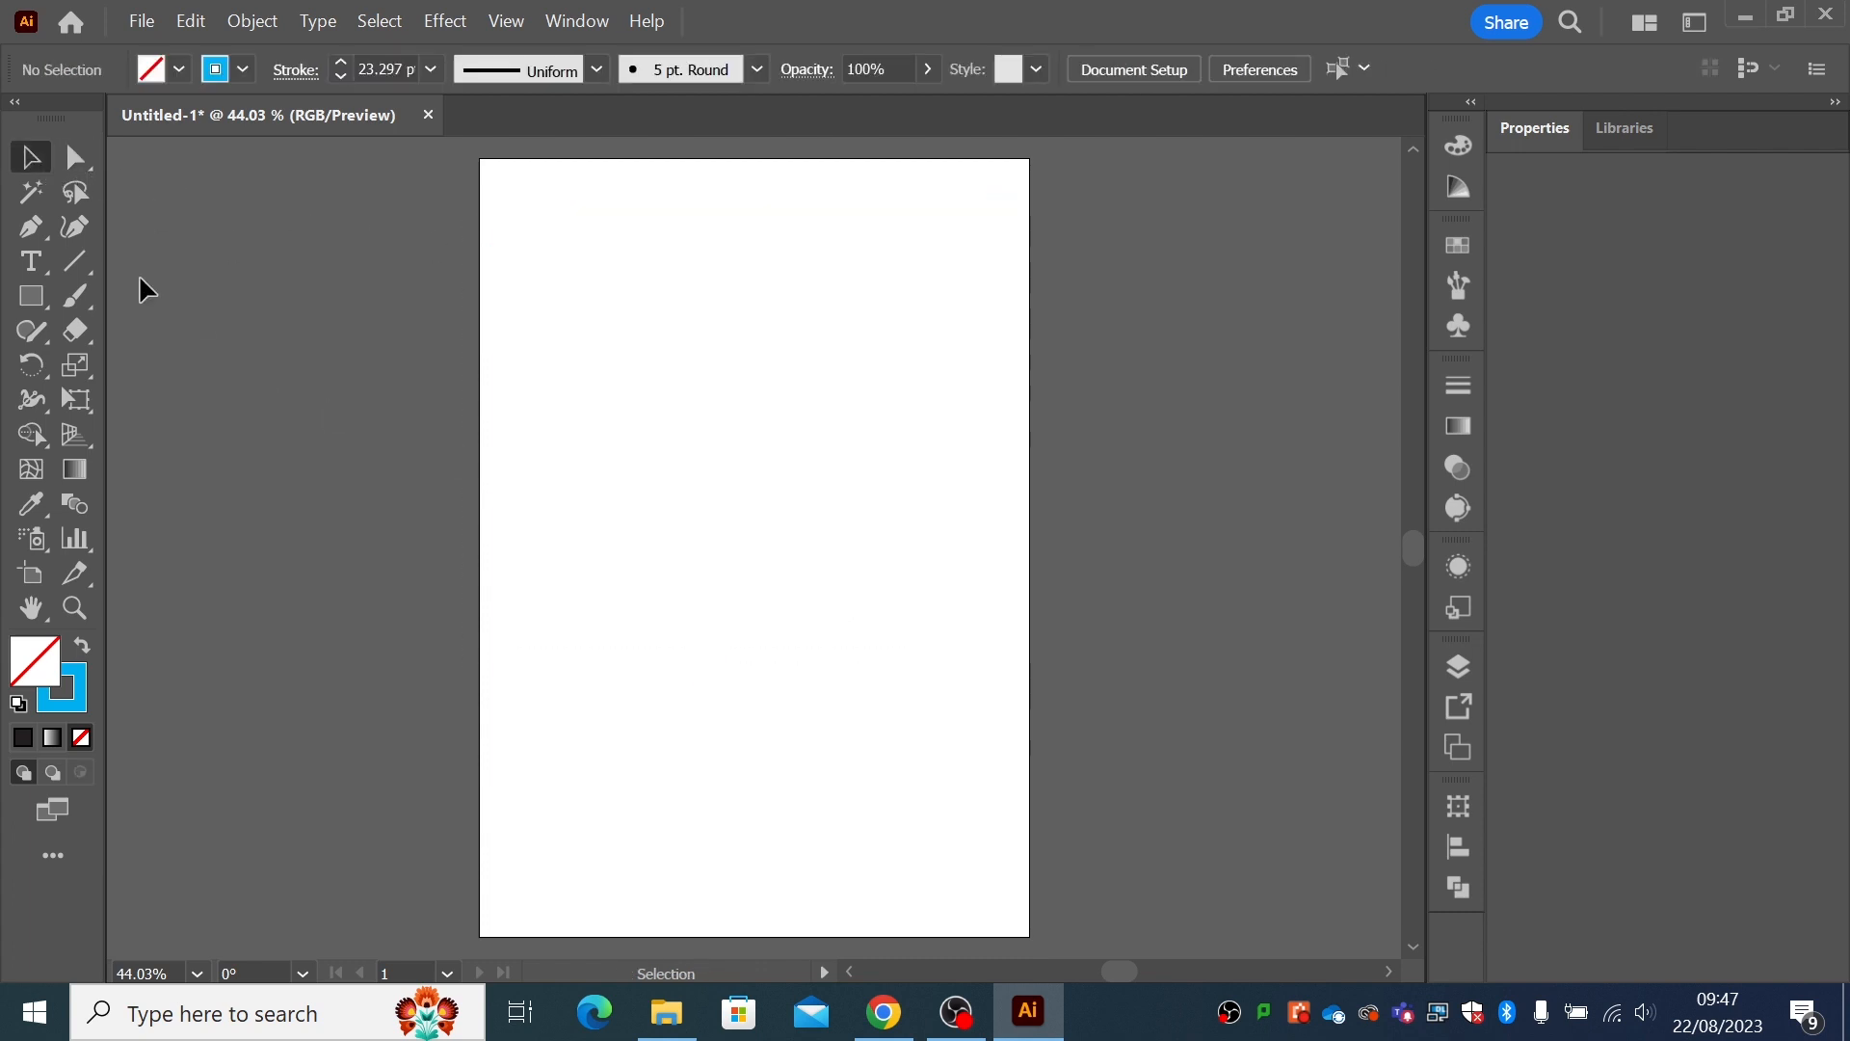
# - Draw a closed, jagged nine-point polygon with straight Pen tool segments, narrowing at the middle of the artboard
pyautogui.click(32, 219)
pyautogui.click(549, 332)
pyautogui.click(775, 336)
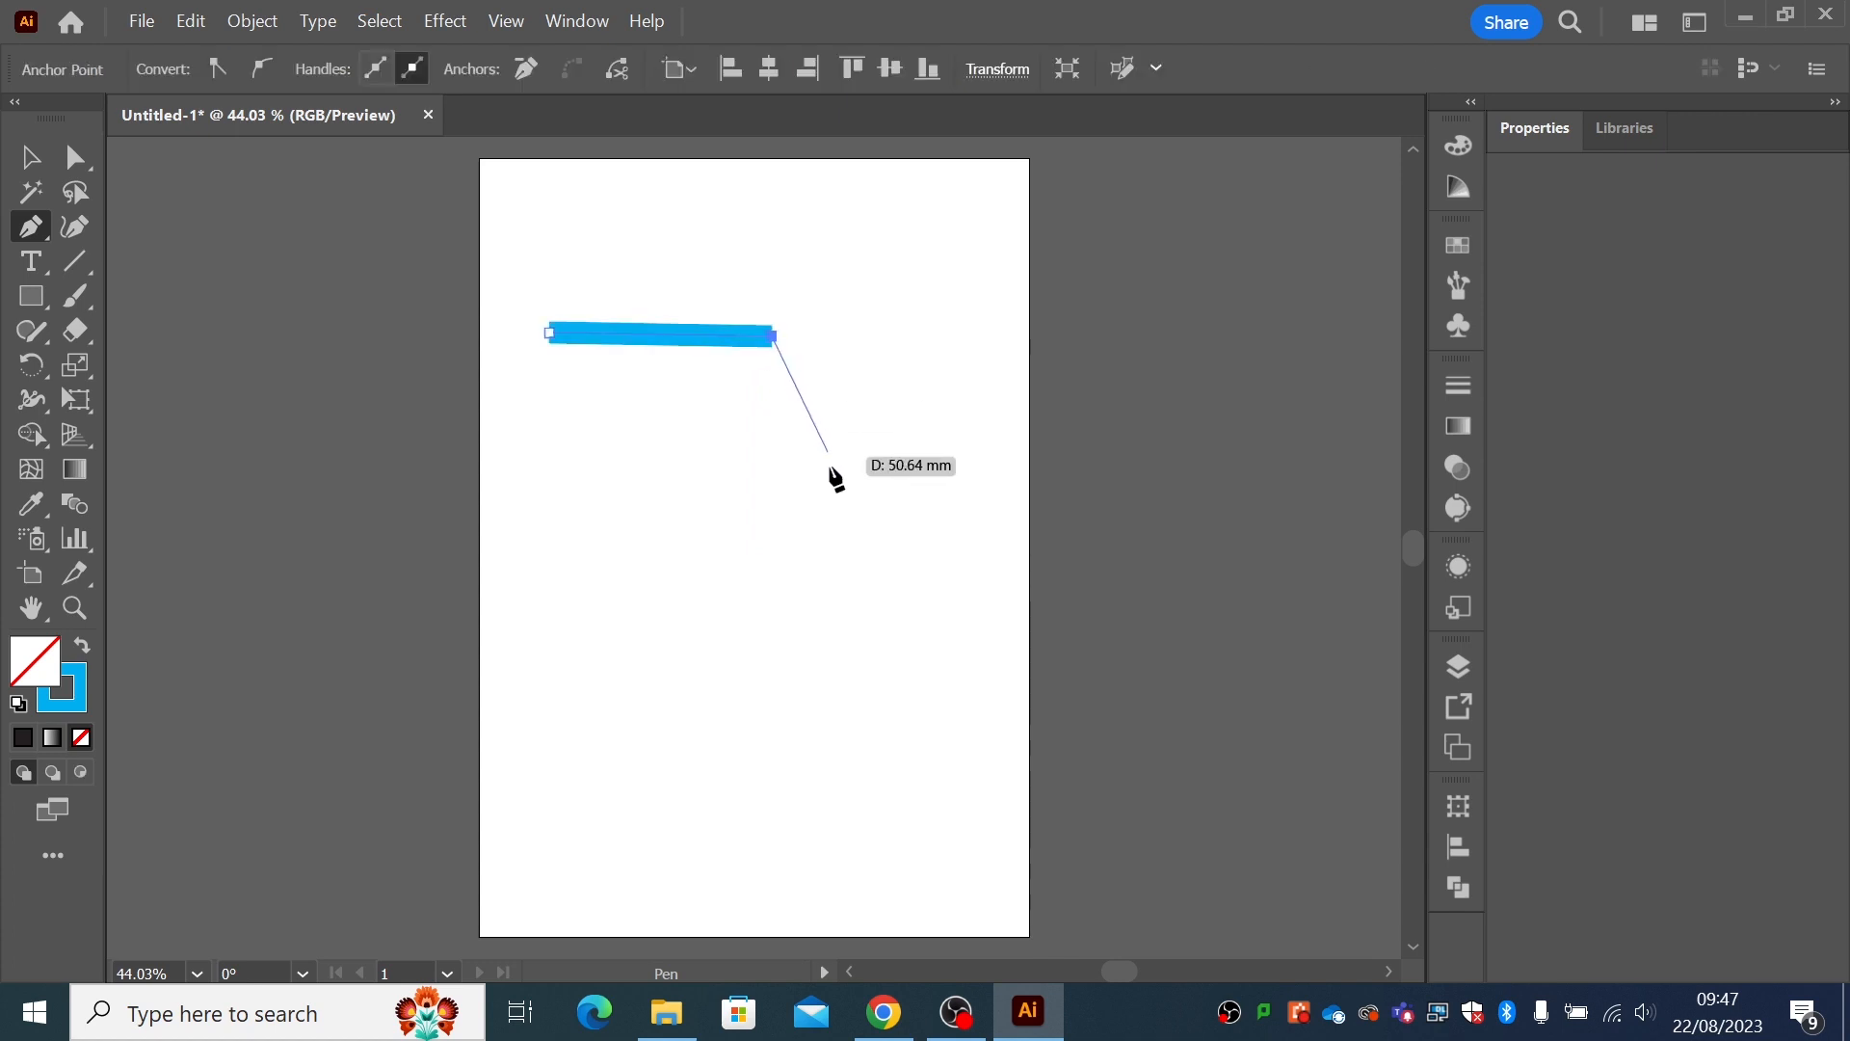
pyautogui.click(835, 501)
pyautogui.click(714, 649)
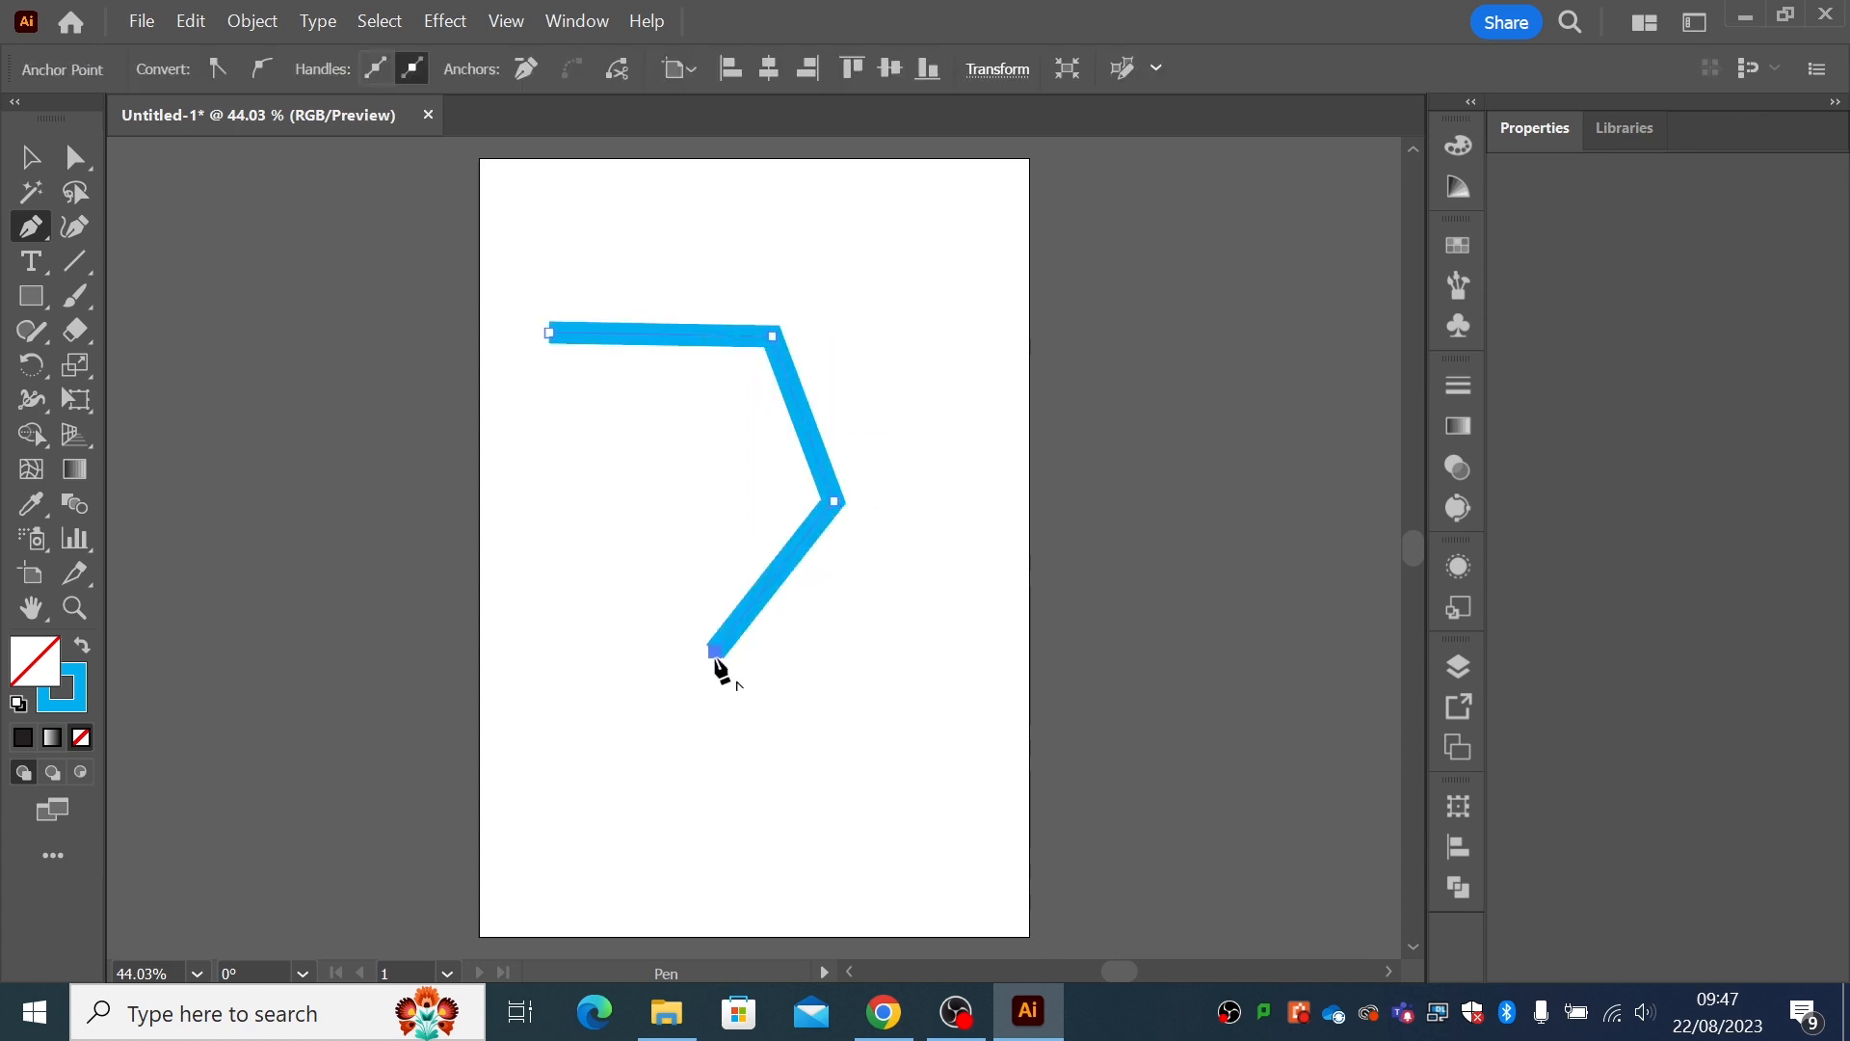
pyautogui.click(806, 787)
pyautogui.click(597, 818)
pyautogui.click(545, 735)
pyautogui.click(640, 575)
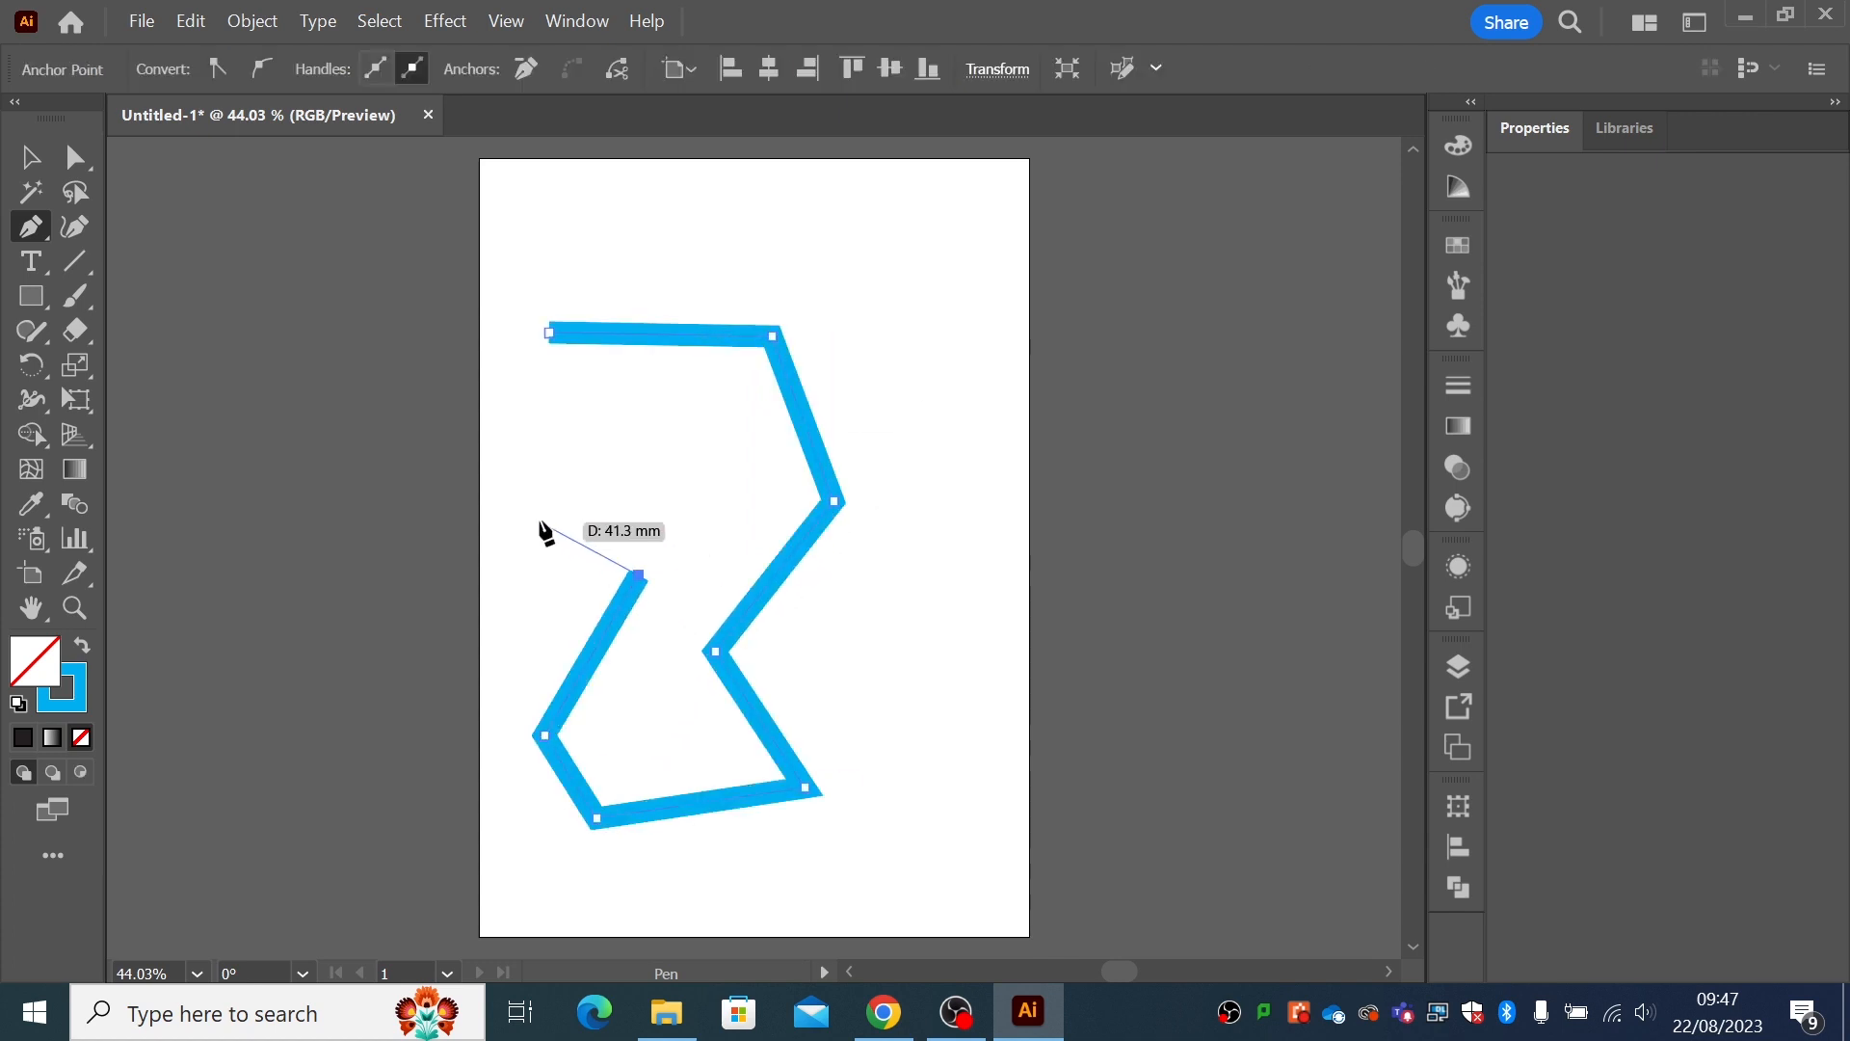
pyautogui.click(528, 515)
pyautogui.click(549, 332)
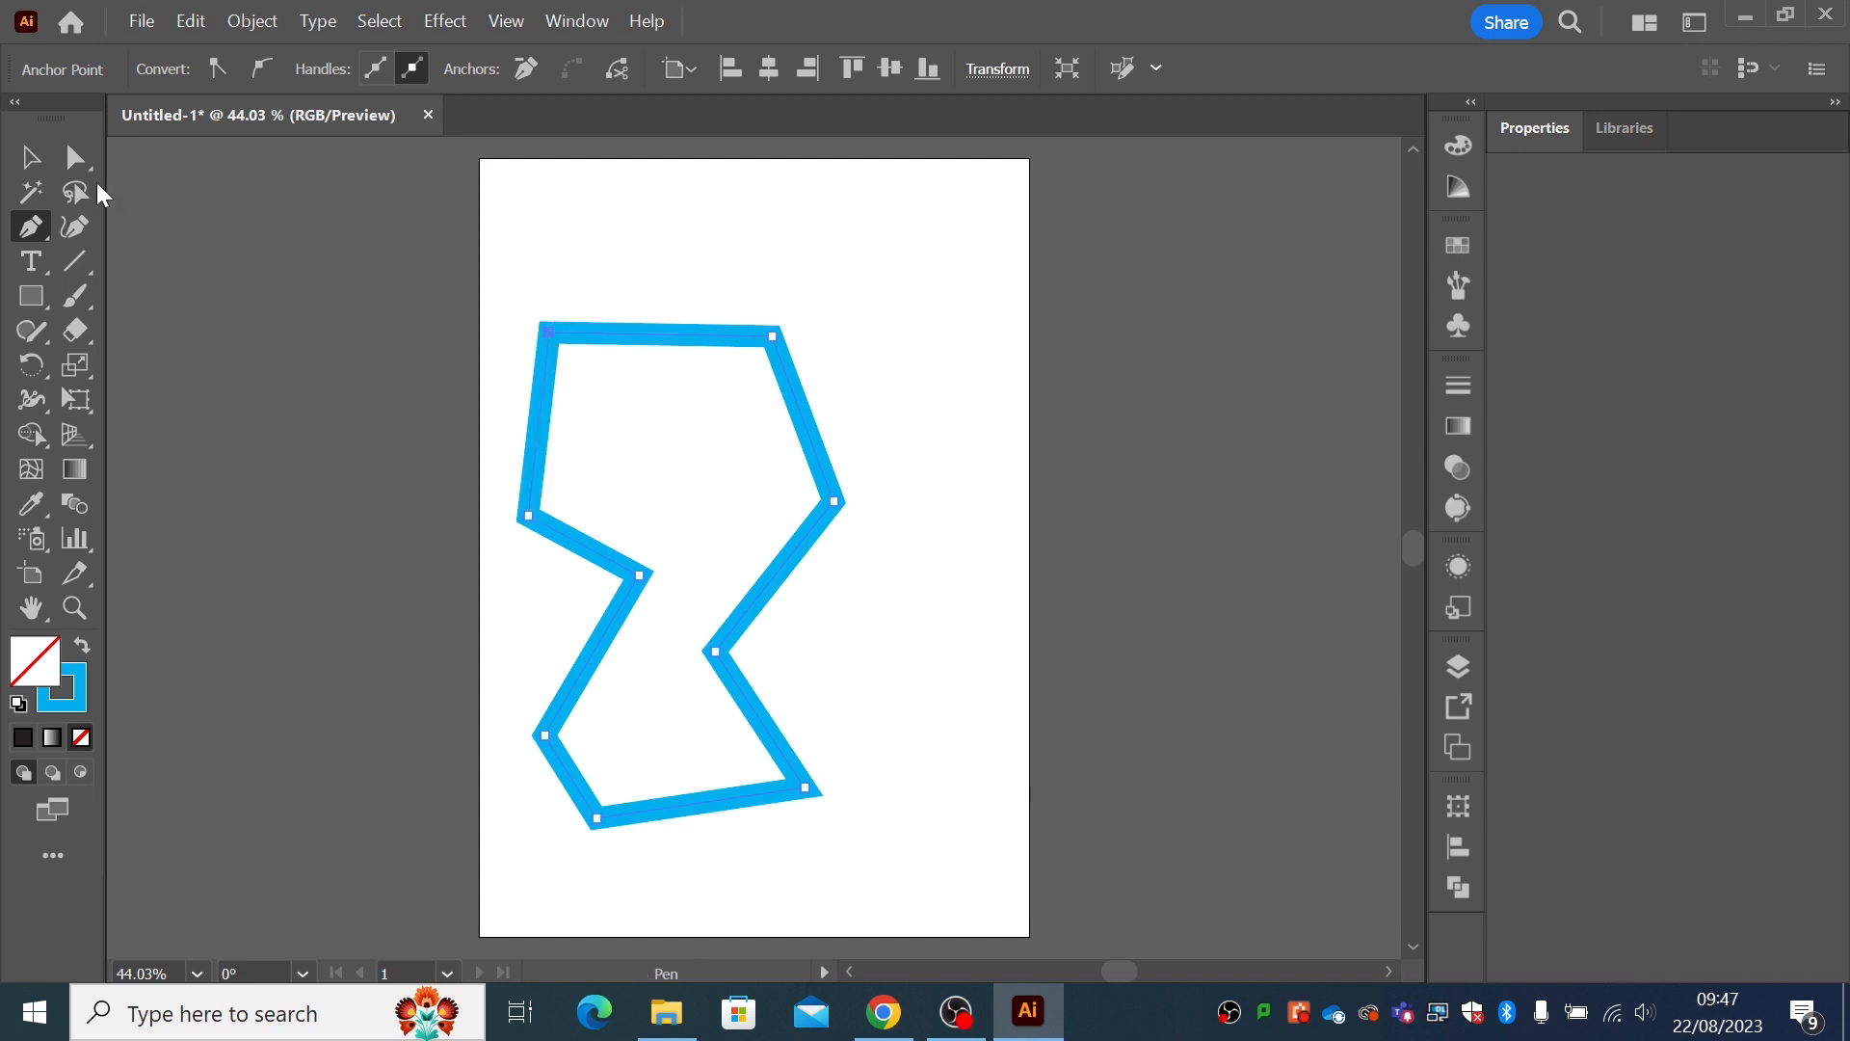
# - Round the polygon's upper-right corner with its live corner widget, using Direct Selection
pyautogui.click(83, 164)
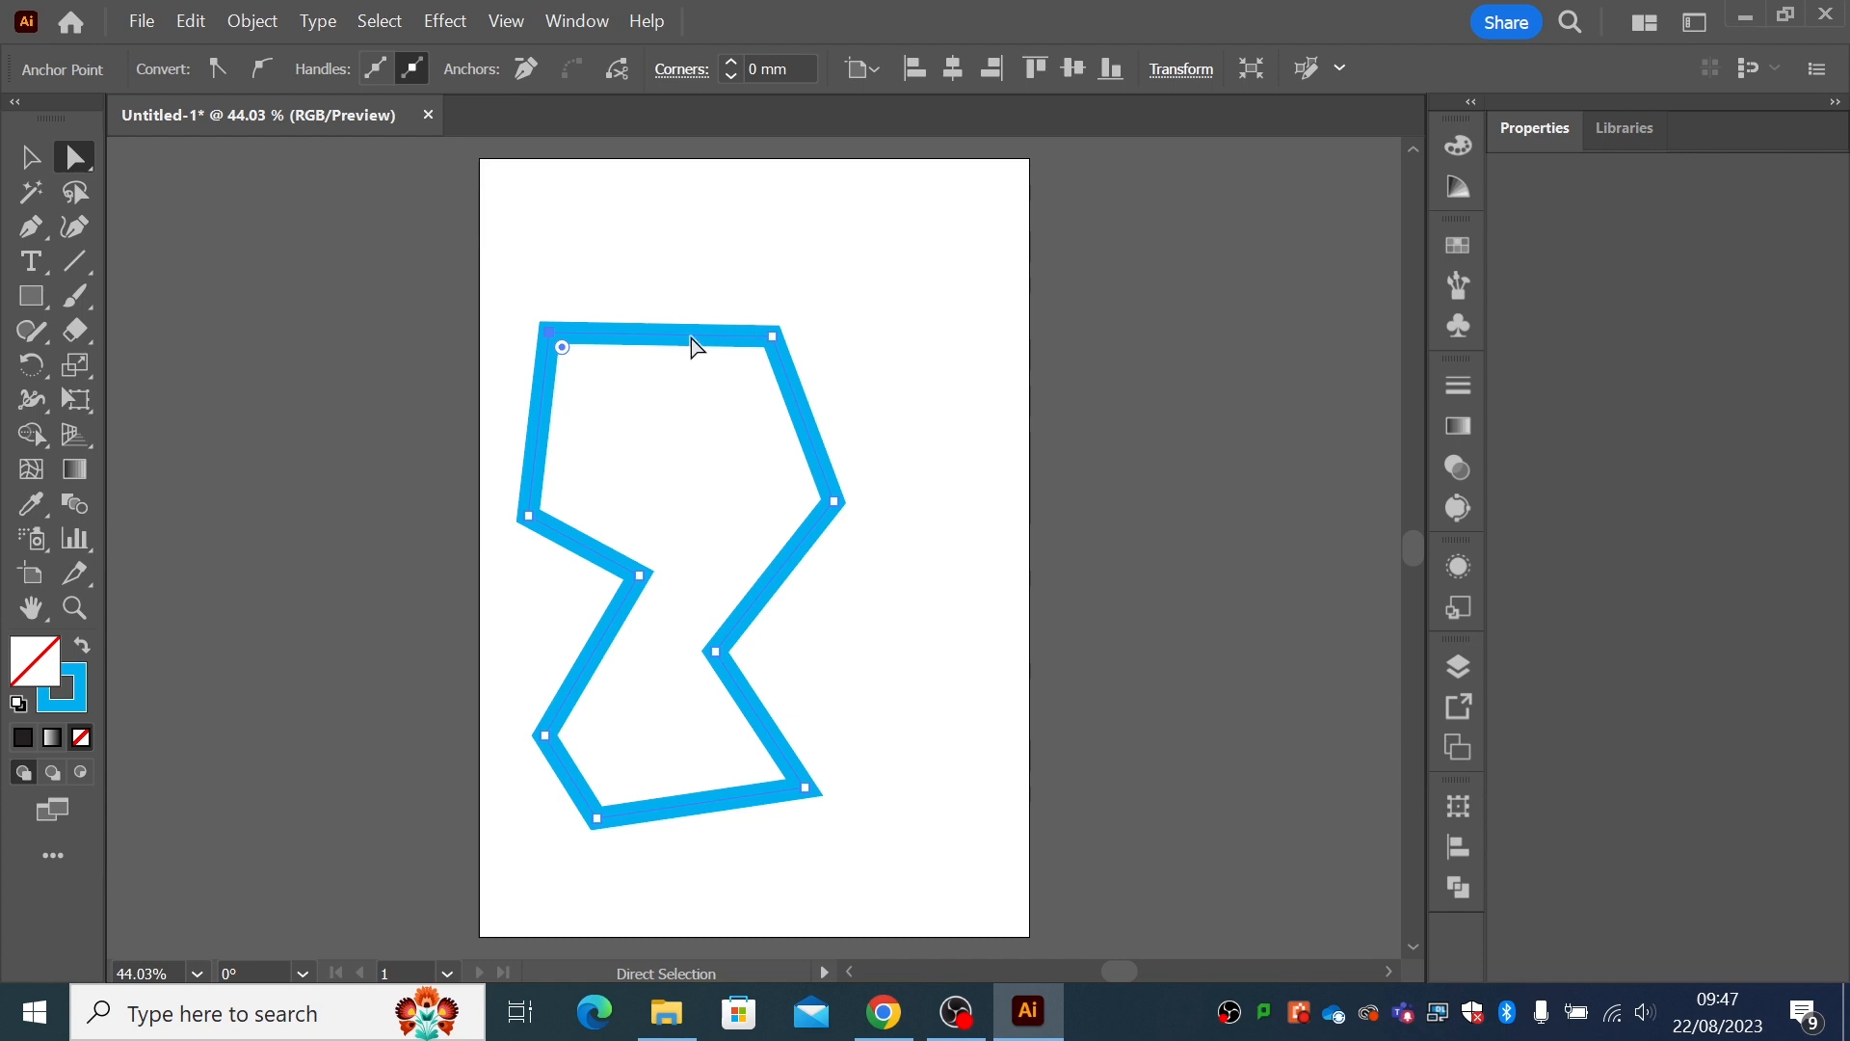
pyautogui.click(773, 337)
pyautogui.moveTo(762, 358); pyautogui.dragTo(711, 441)
# - Convert the polygon's rightmost corner to a smooth anchor point, and adjust it and its handles to form a fuller curve
pyautogui.click(834, 501)
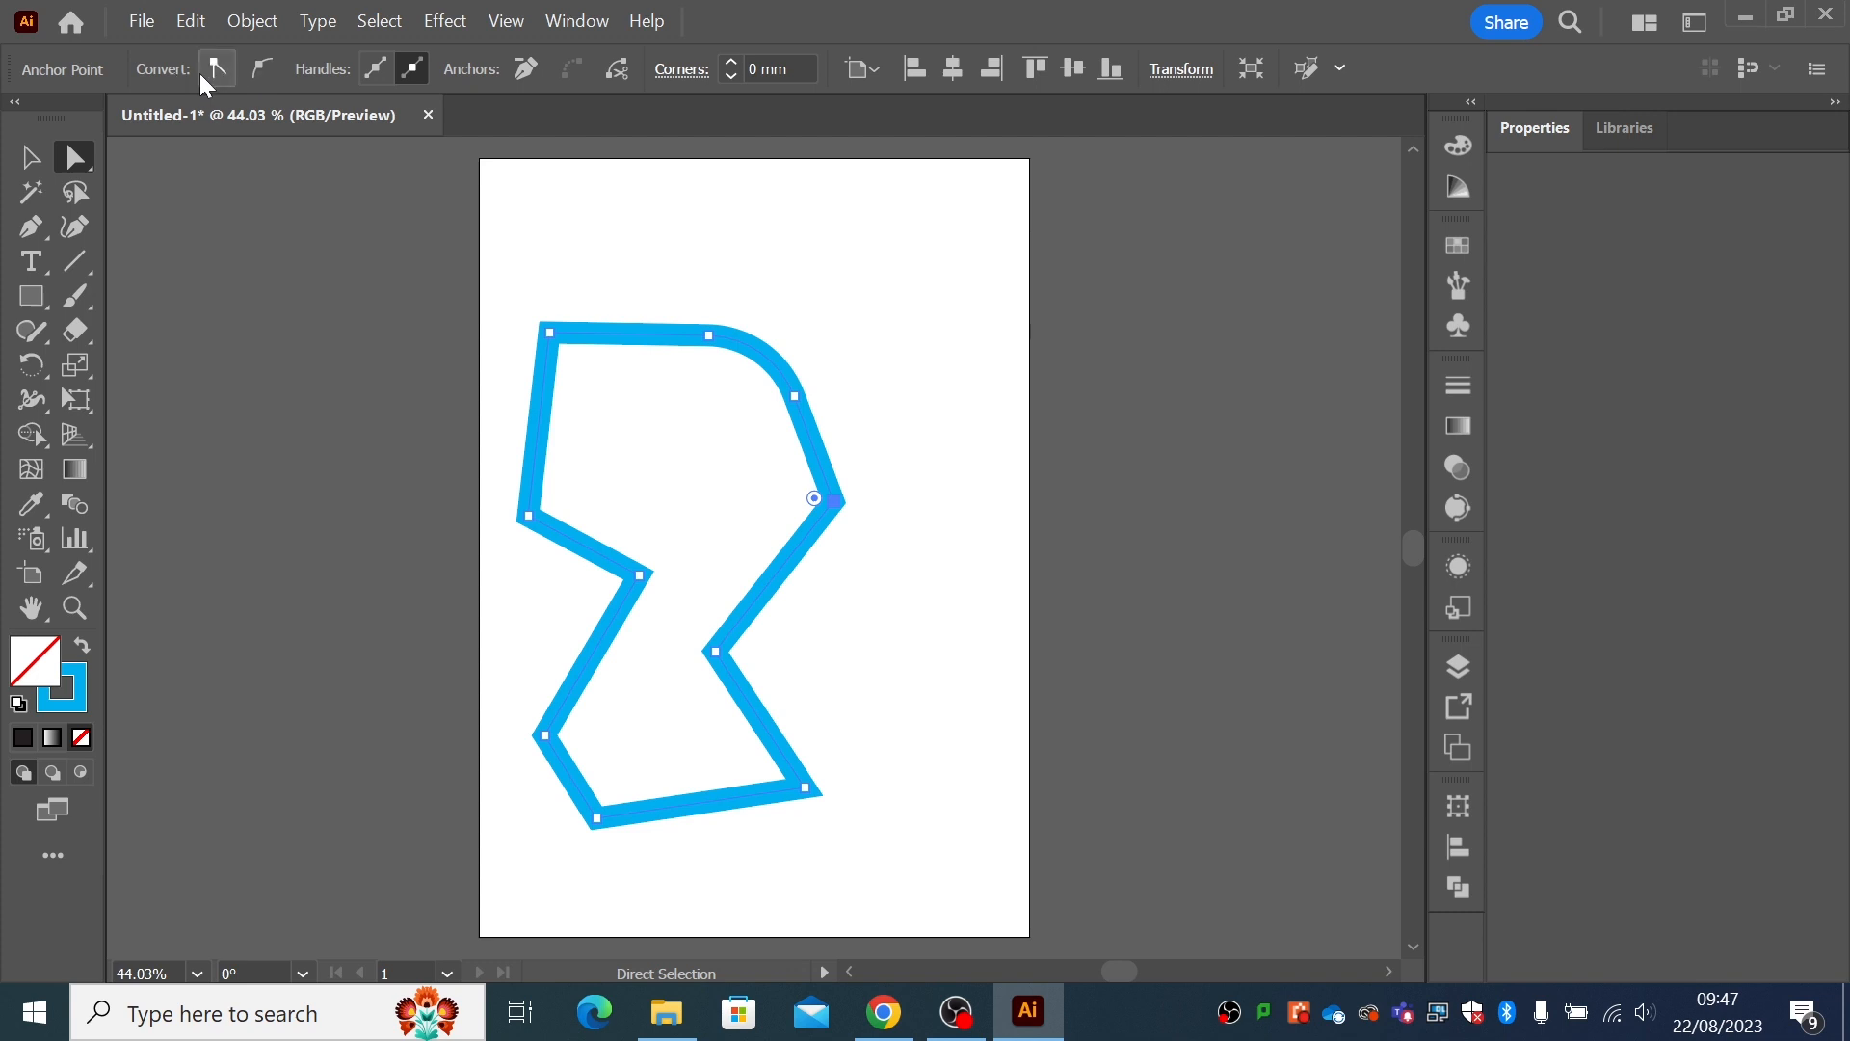
pyautogui.click(262, 69)
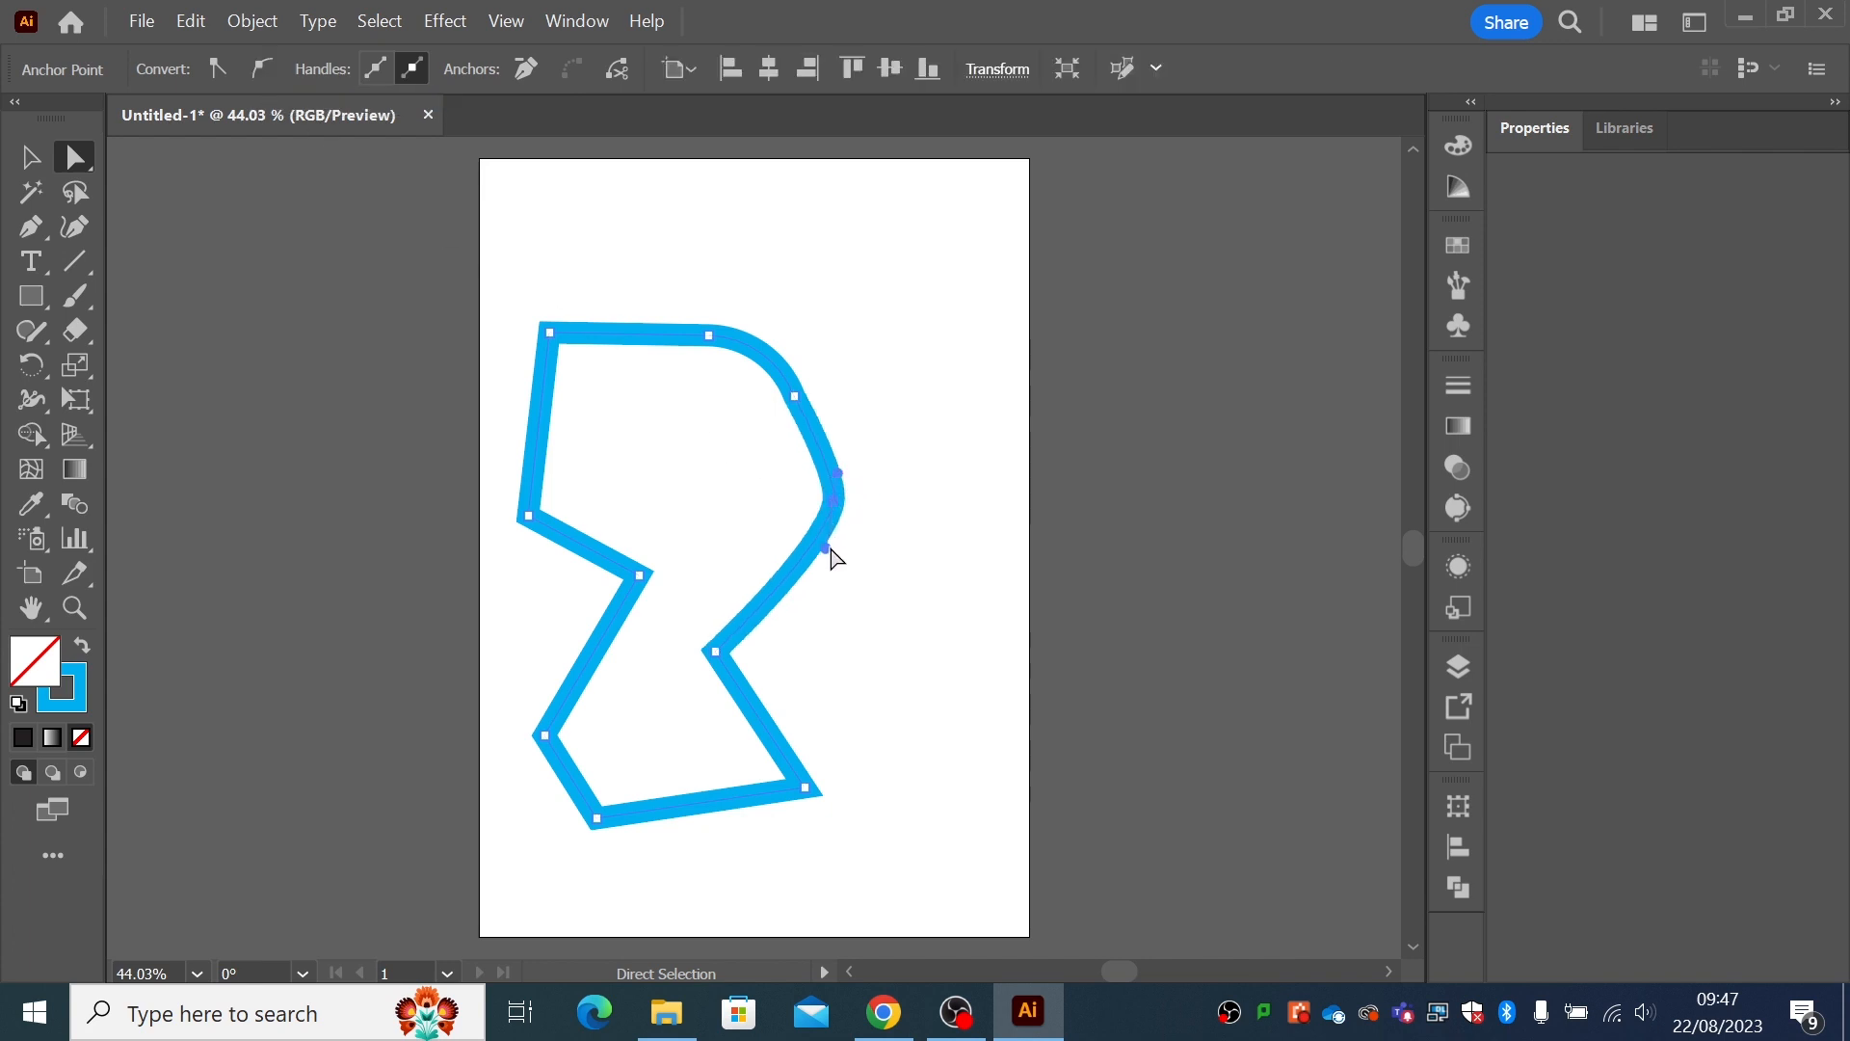
pyautogui.moveTo(826, 548); pyautogui.dragTo(825, 575)
pyautogui.moveTo(837, 473)
pyautogui.mouseDown()
pyautogui.moveTo(843, 437)
pyautogui.moveTo(822, 515)
pyautogui.moveTo(774, 509)
pyautogui.moveTo(824, 518)
pyautogui.moveTo(852, 470)
pyautogui.moveTo(790, 445)
pyautogui.moveTo(843, 462)
pyautogui.mouseUp()
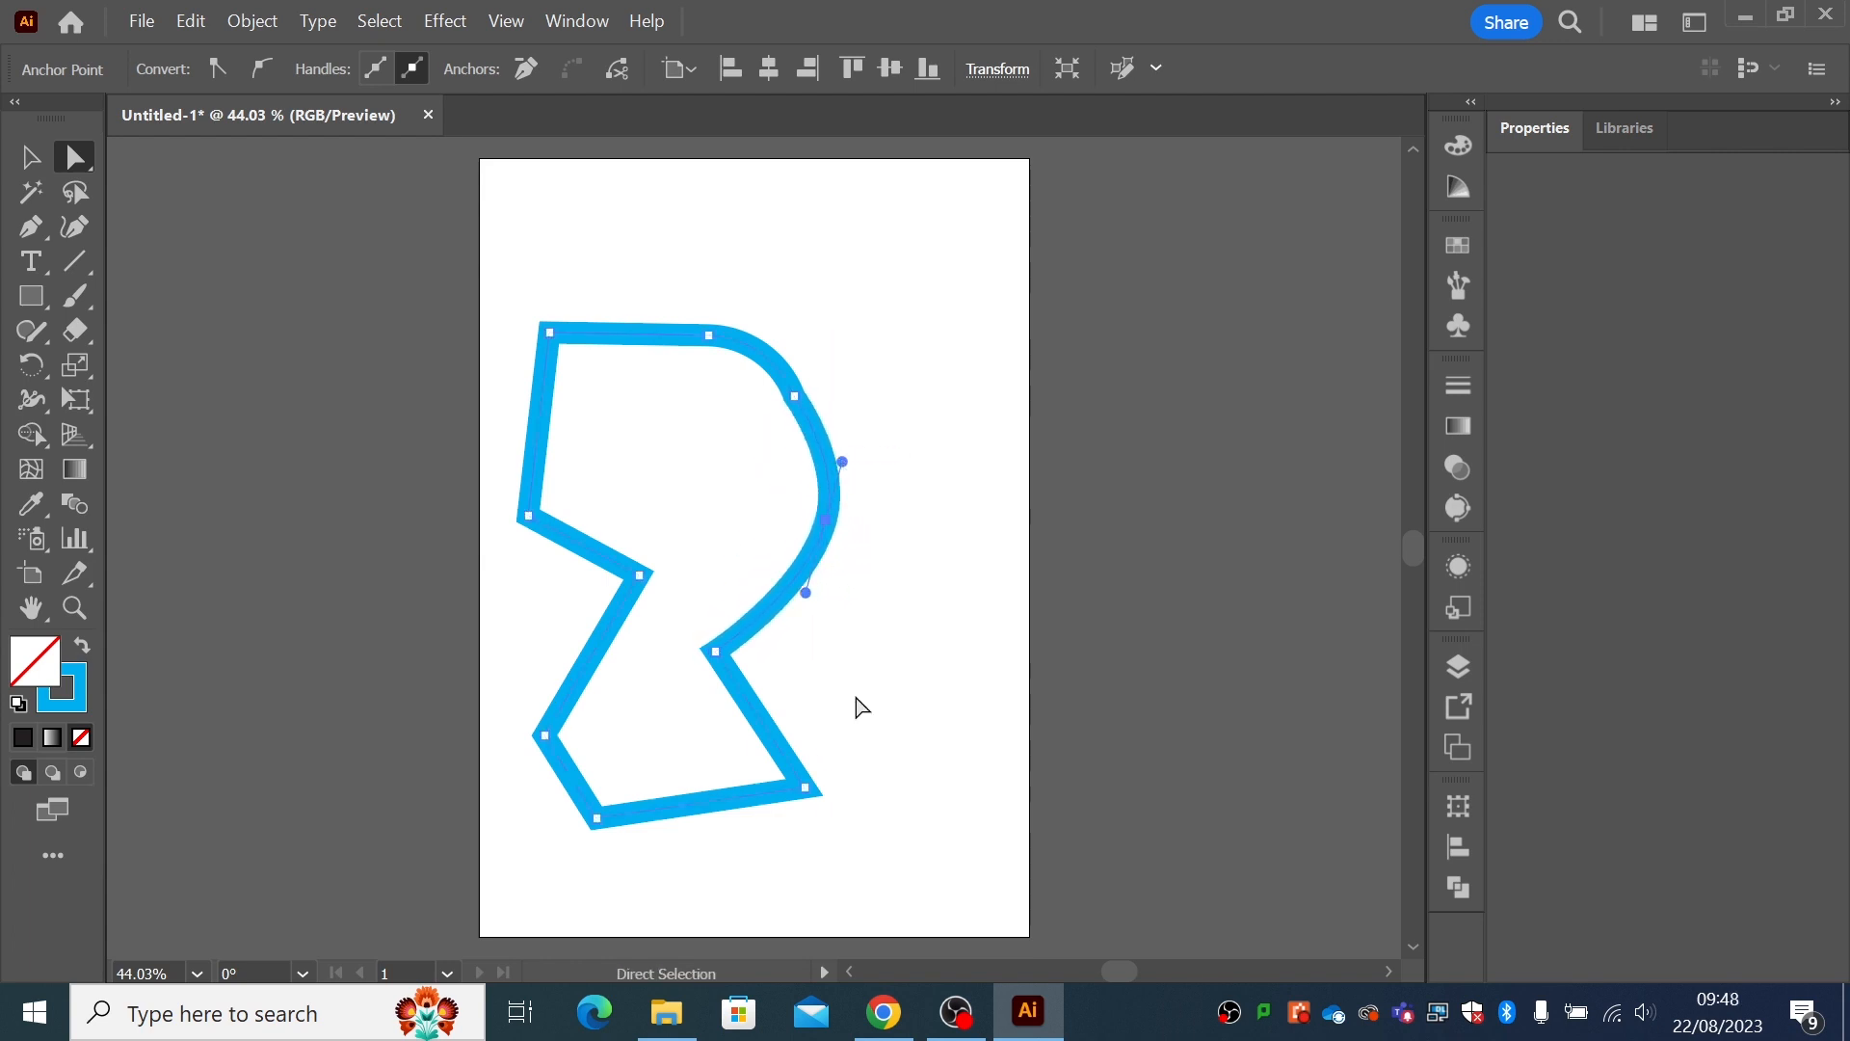
# - Convert the polygon's upper-left corner to a smooth anchor point, and adjust its position and handles to form a curve
pyautogui.moveTo(550, 333); pyautogui.dragTo(600, 295)
pyautogui.click(262, 74)
pyautogui.moveTo(525, 378); pyautogui.dragTo(578, 376)
pyautogui.moveTo(711, 337)
pyautogui.mouseDown()
pyautogui.moveTo(722, 314)
pyautogui.moveTo(711, 334)
pyautogui.mouseUp()
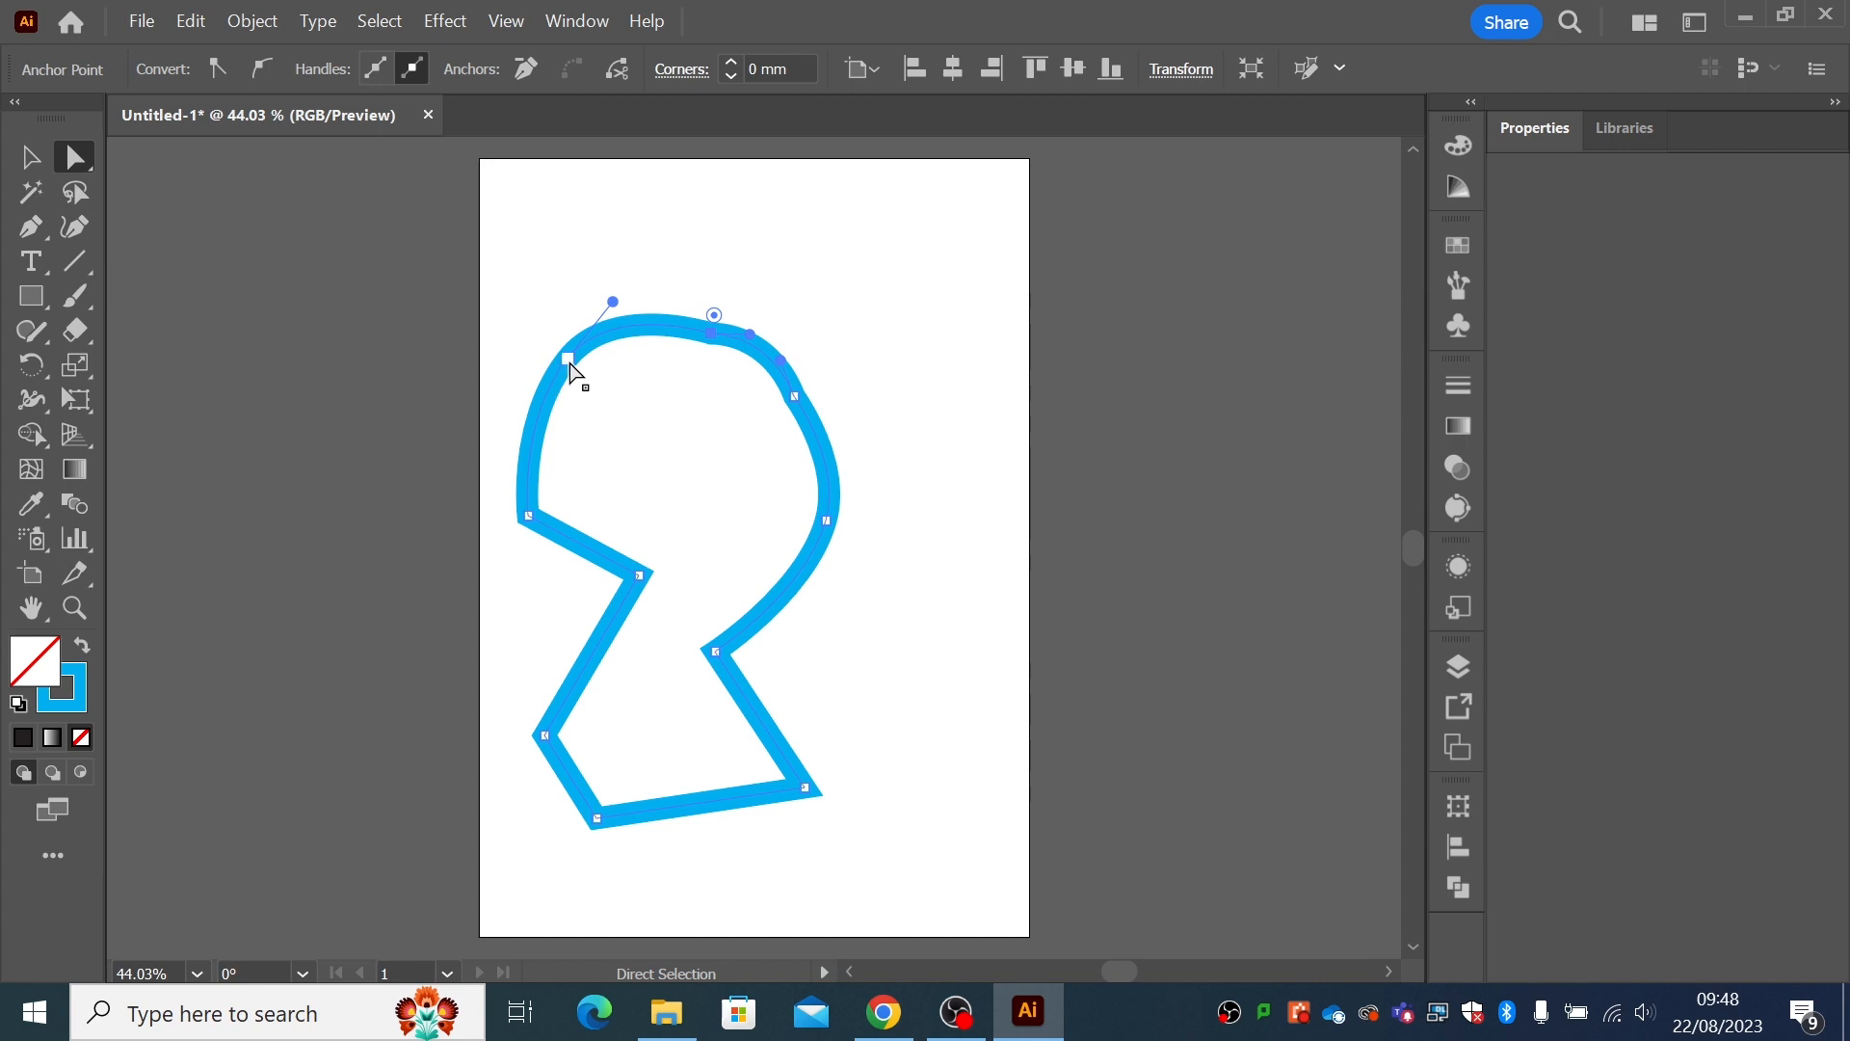
pyautogui.moveTo(568, 358); pyautogui.dragTo(560, 361)
# - Convert the rightmost and upper-left smooth anchors back to corner points, moving the right one outward and the upper-left one upward
pyautogui.moveTo(825, 521); pyautogui.dragTo(852, 535)
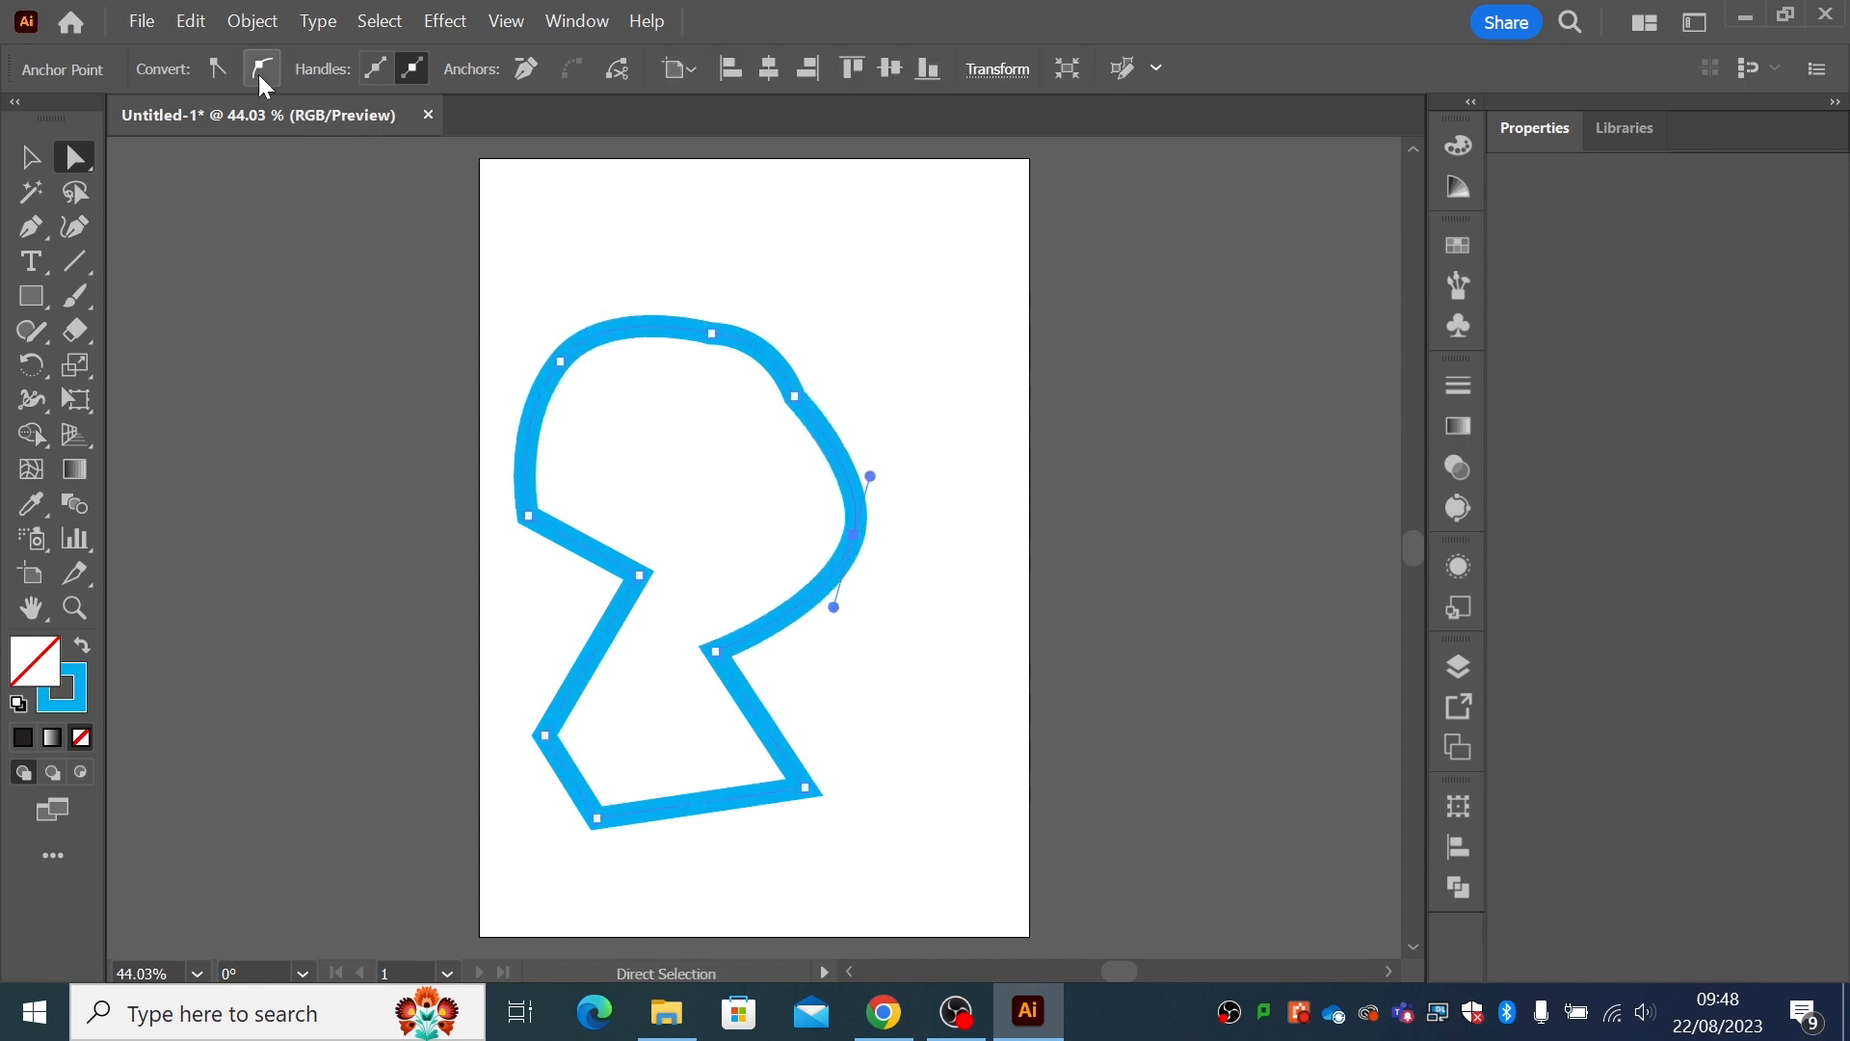
pyautogui.click(222, 70)
pyautogui.moveTo(852, 533)
pyautogui.mouseDown()
pyautogui.moveTo(887, 526)
pyautogui.moveTo(904, 560)
pyautogui.moveTo(915, 520)
pyautogui.moveTo(865, 526)
pyautogui.mouseUp()
pyautogui.click(560, 361)
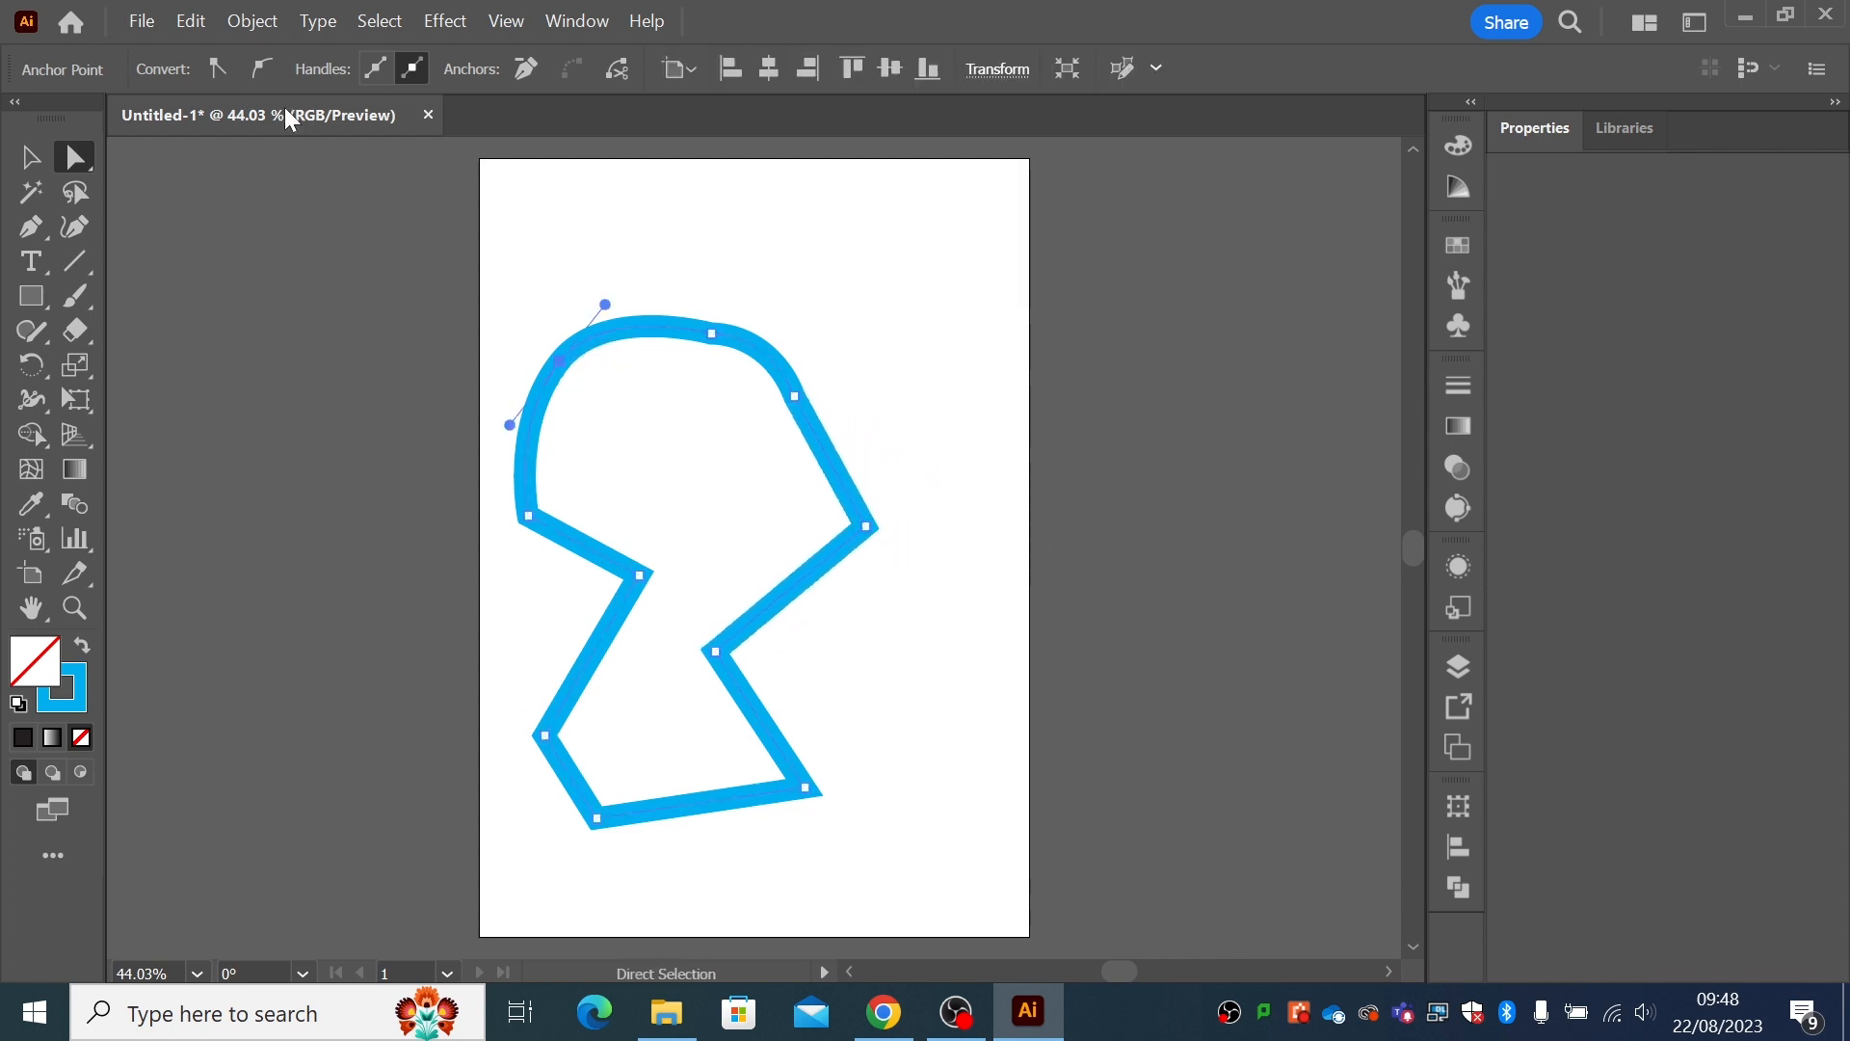
pyautogui.click(225, 72)
pyautogui.moveTo(563, 362); pyautogui.dragTo(582, 307)
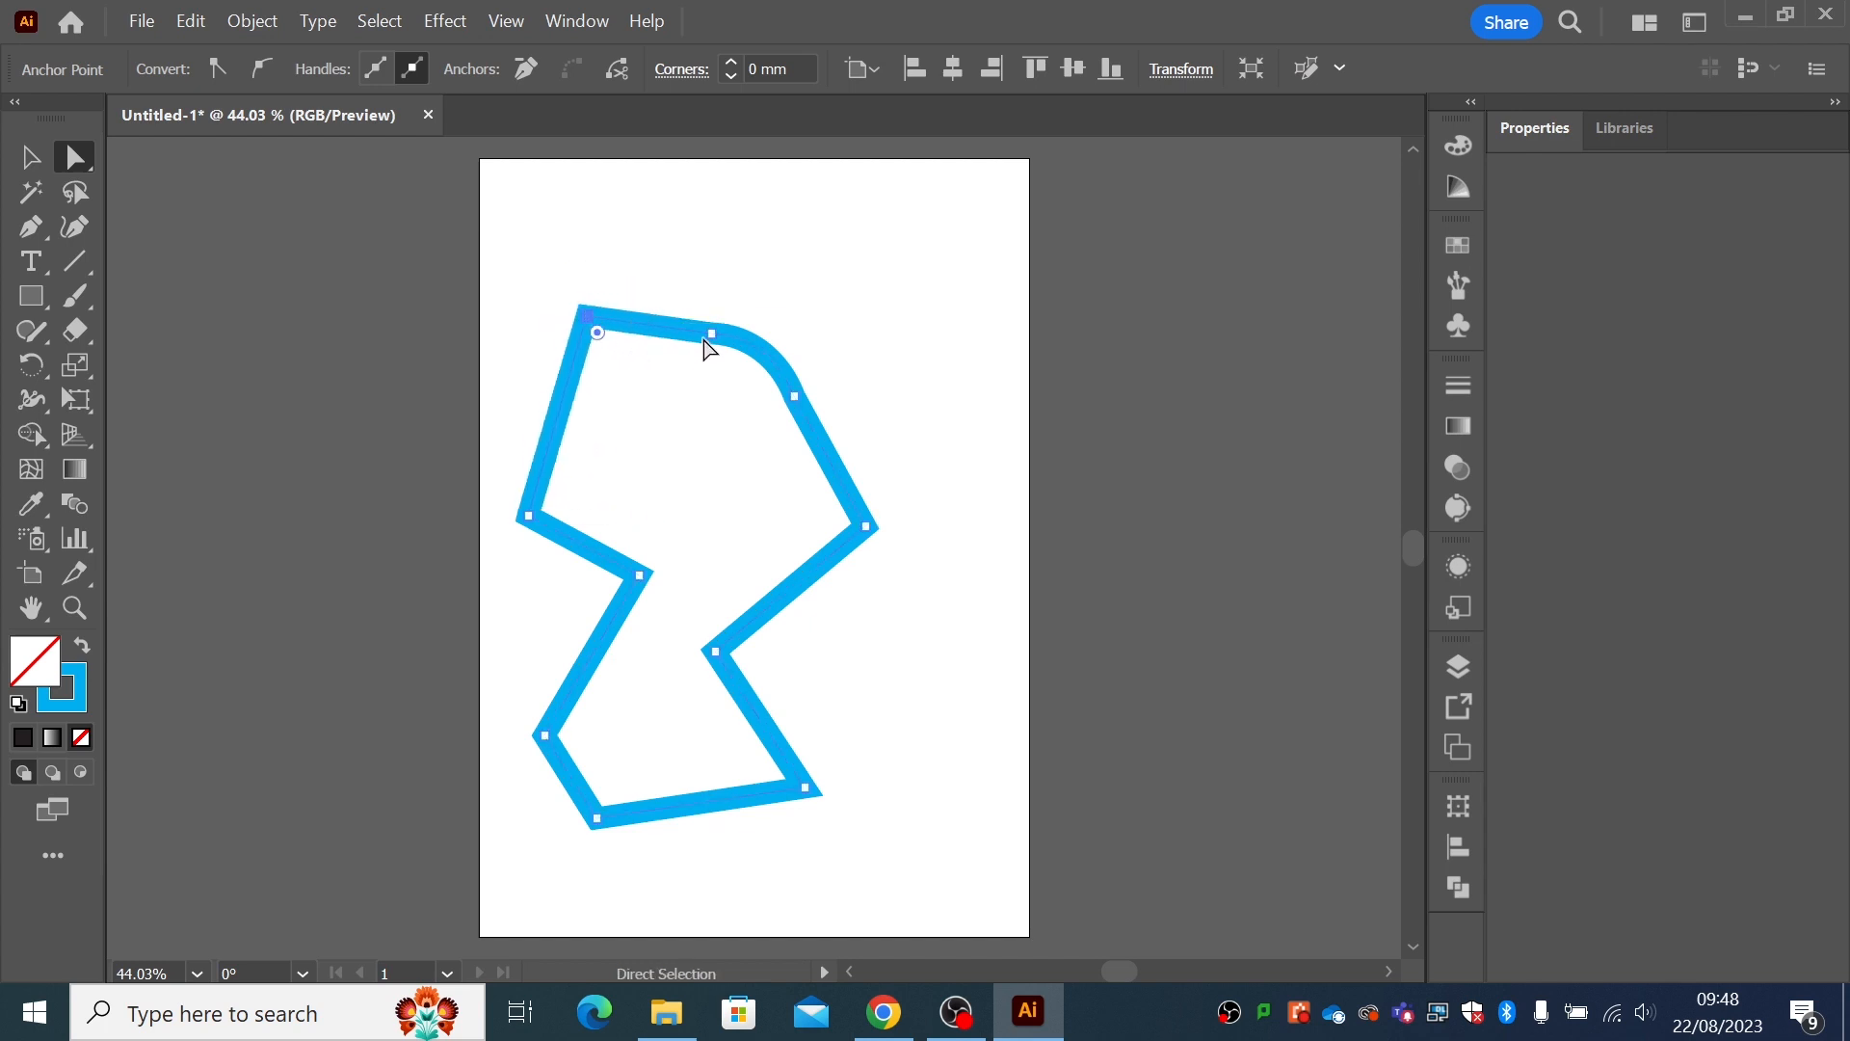
# - Move the two anchor points of the rounded upper-right corner outward, raising the upper one above the rest of the shape
pyautogui.moveTo(712, 334); pyautogui.dragTo(746, 299)
pyautogui.moveTo(796, 395); pyautogui.dragTo(850, 361)
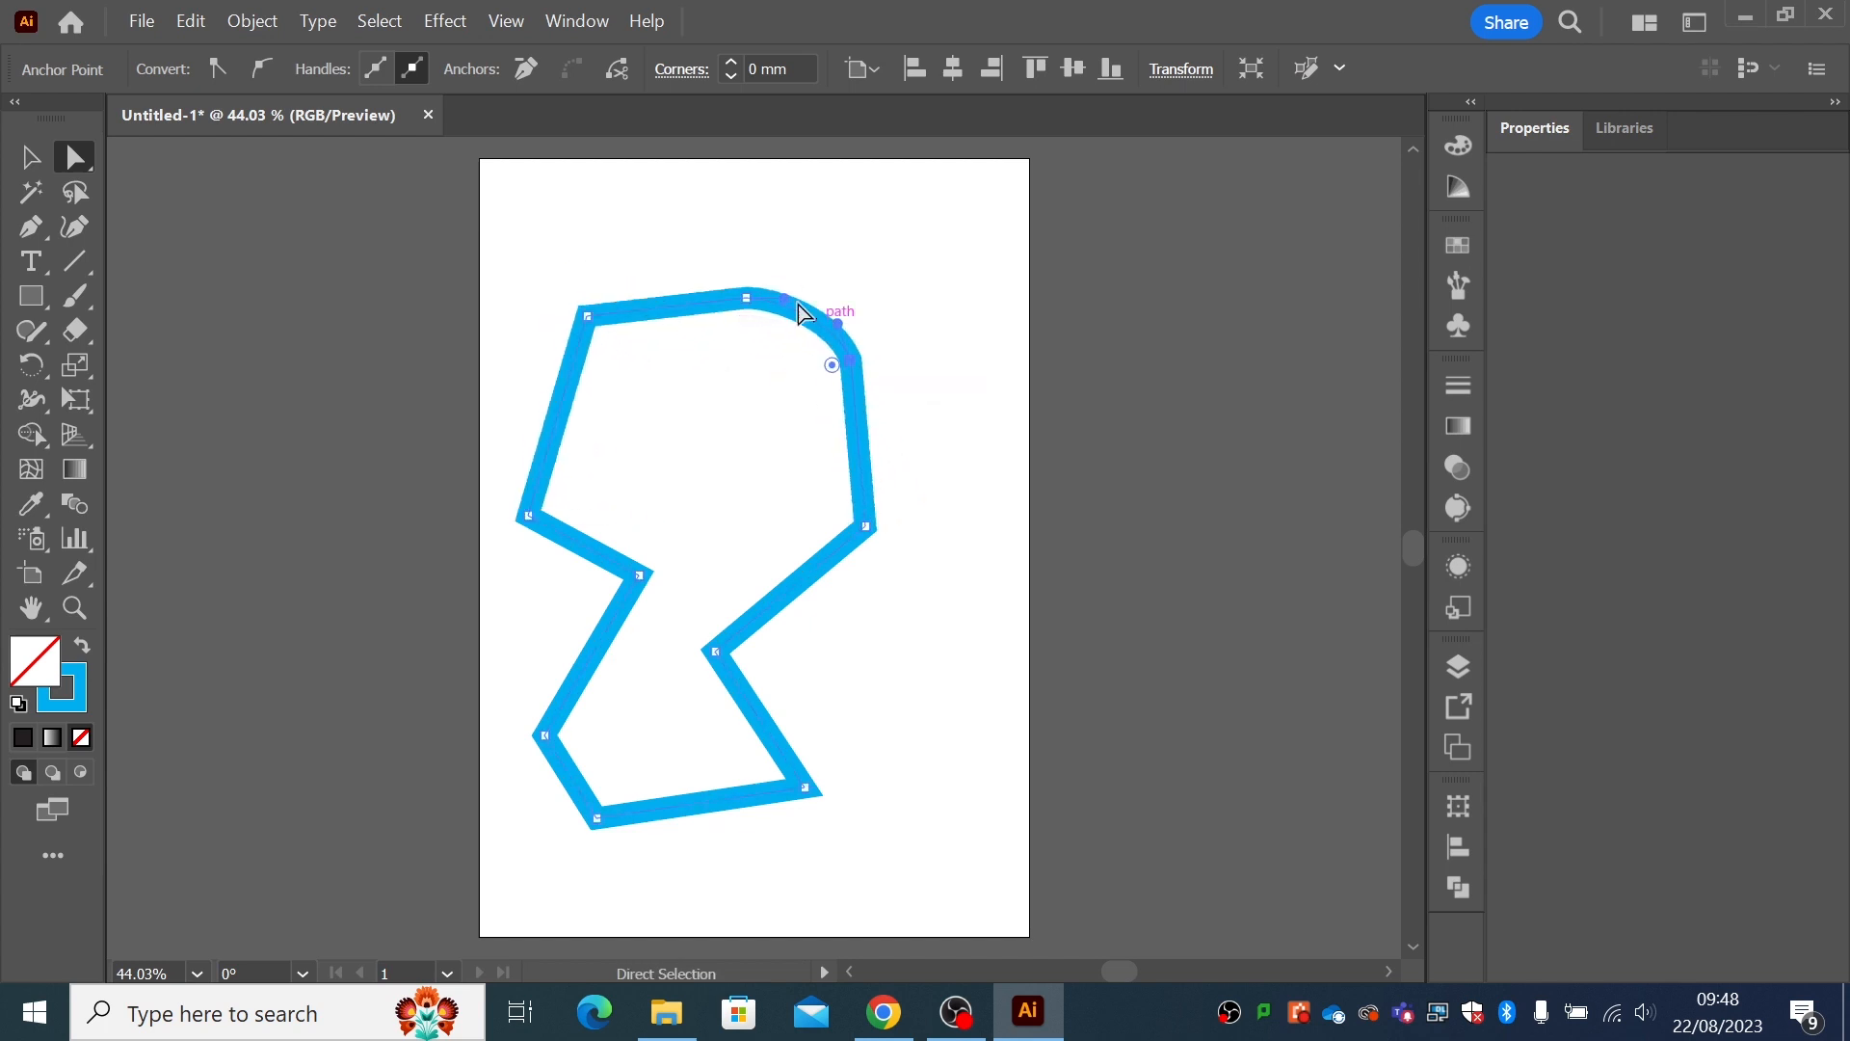
pyautogui.moveTo(749, 297); pyautogui.dragTo(753, 275)
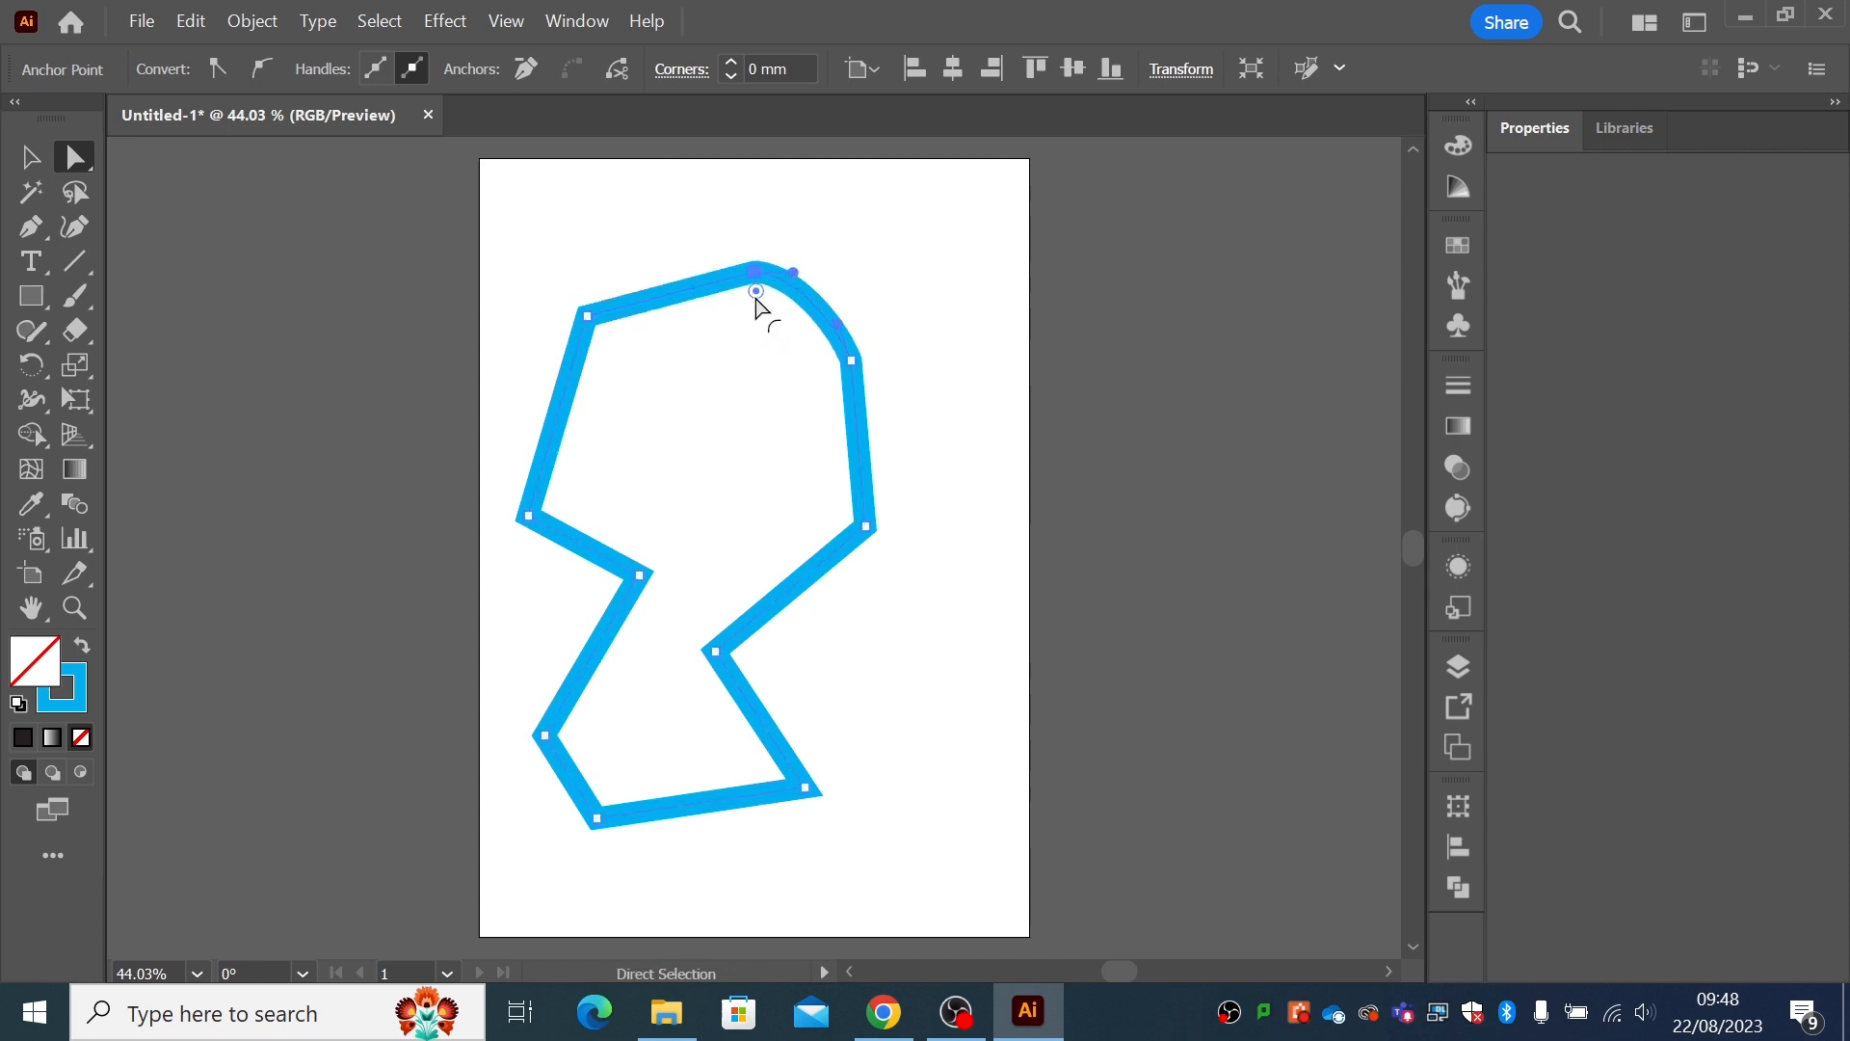
# - Convert the rounded corner's two anchors to corner points, and remove the upper-right one while keeping the path closed
pyautogui.click(233, 72)
pyautogui.click(852, 361)
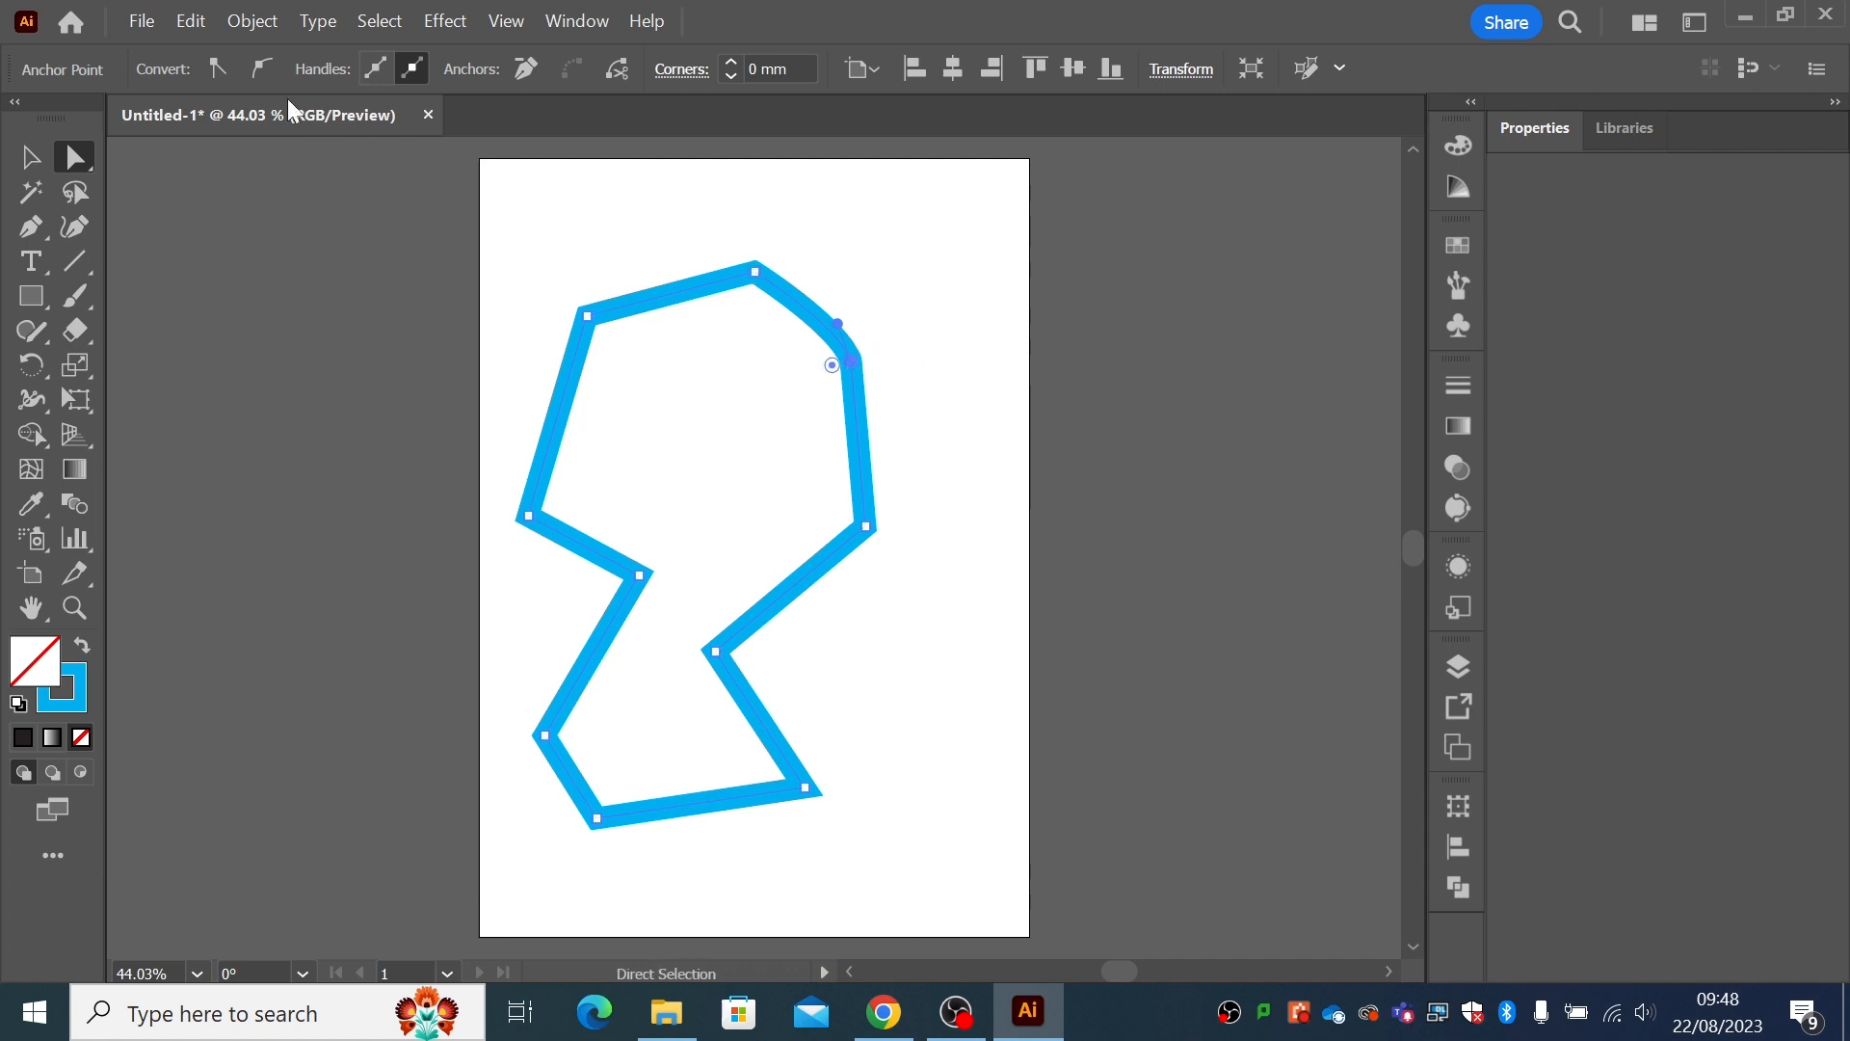
pyautogui.click(228, 73)
pyautogui.moveTo(836, 362); pyautogui.dragTo(887, 350)
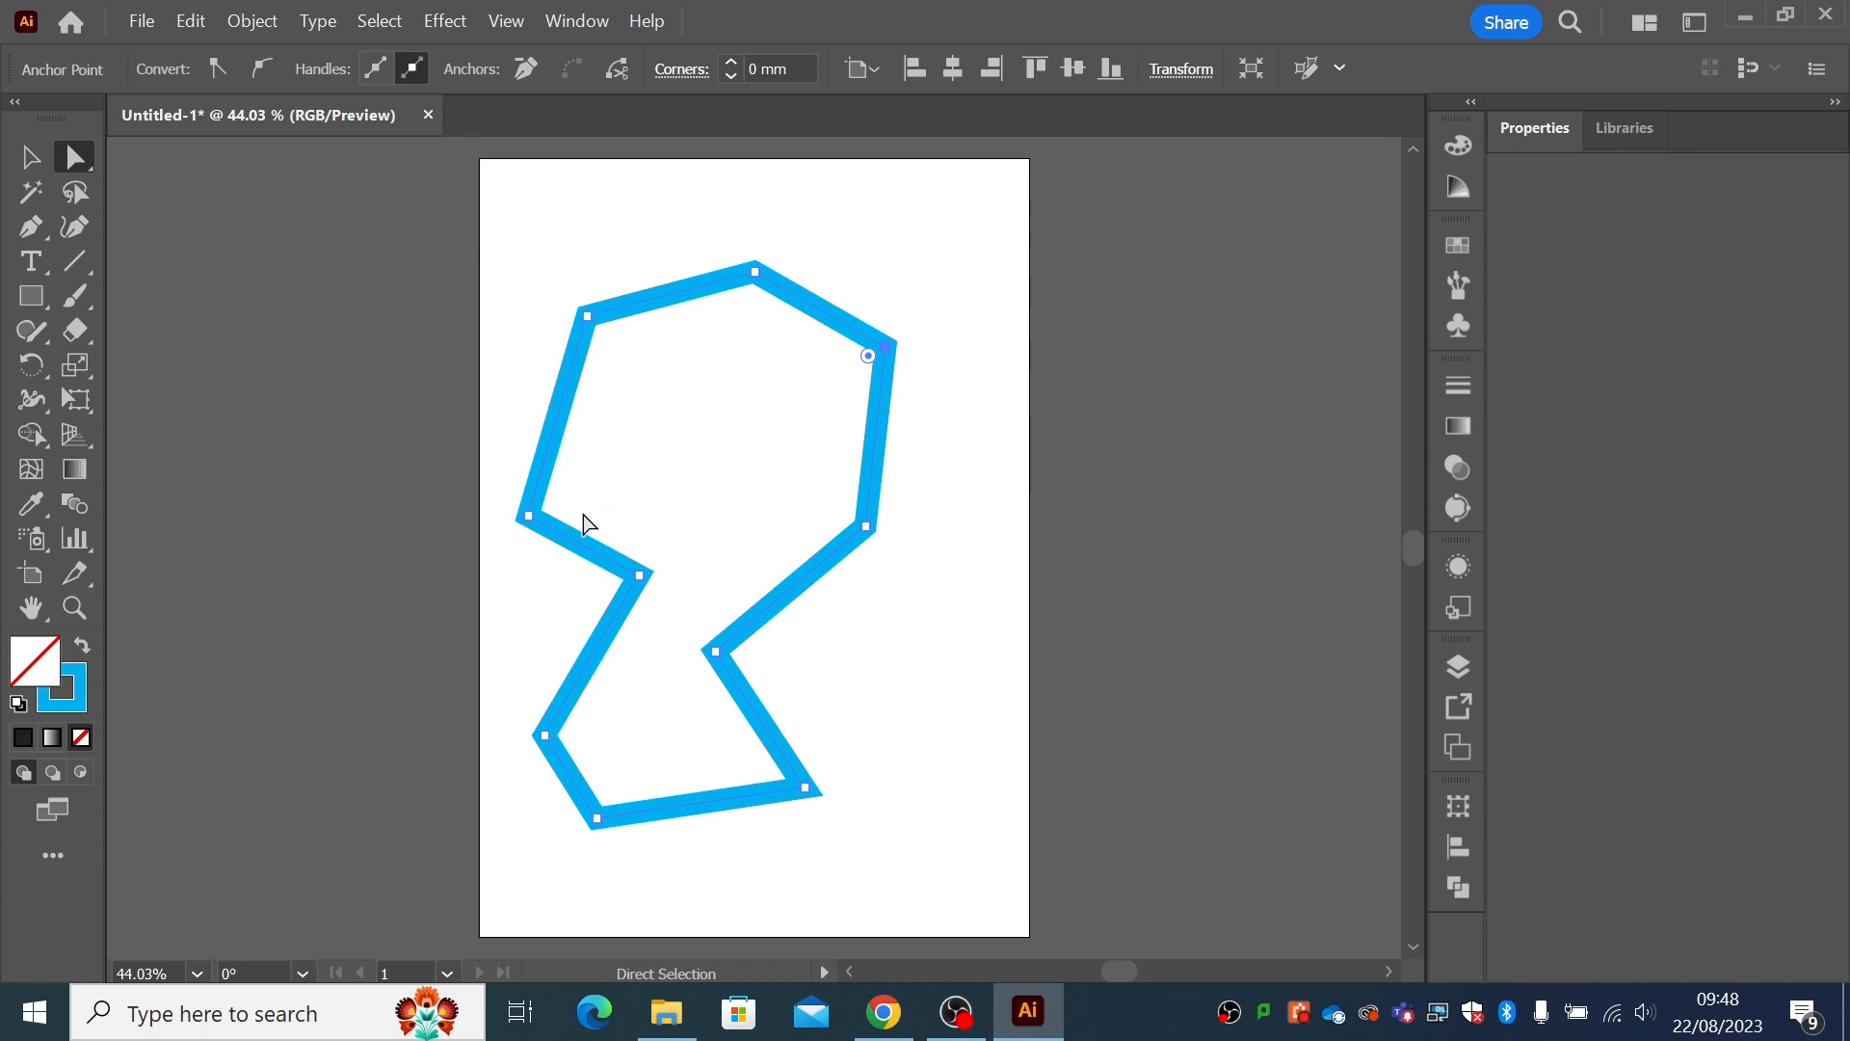
pyautogui.click(525, 69)
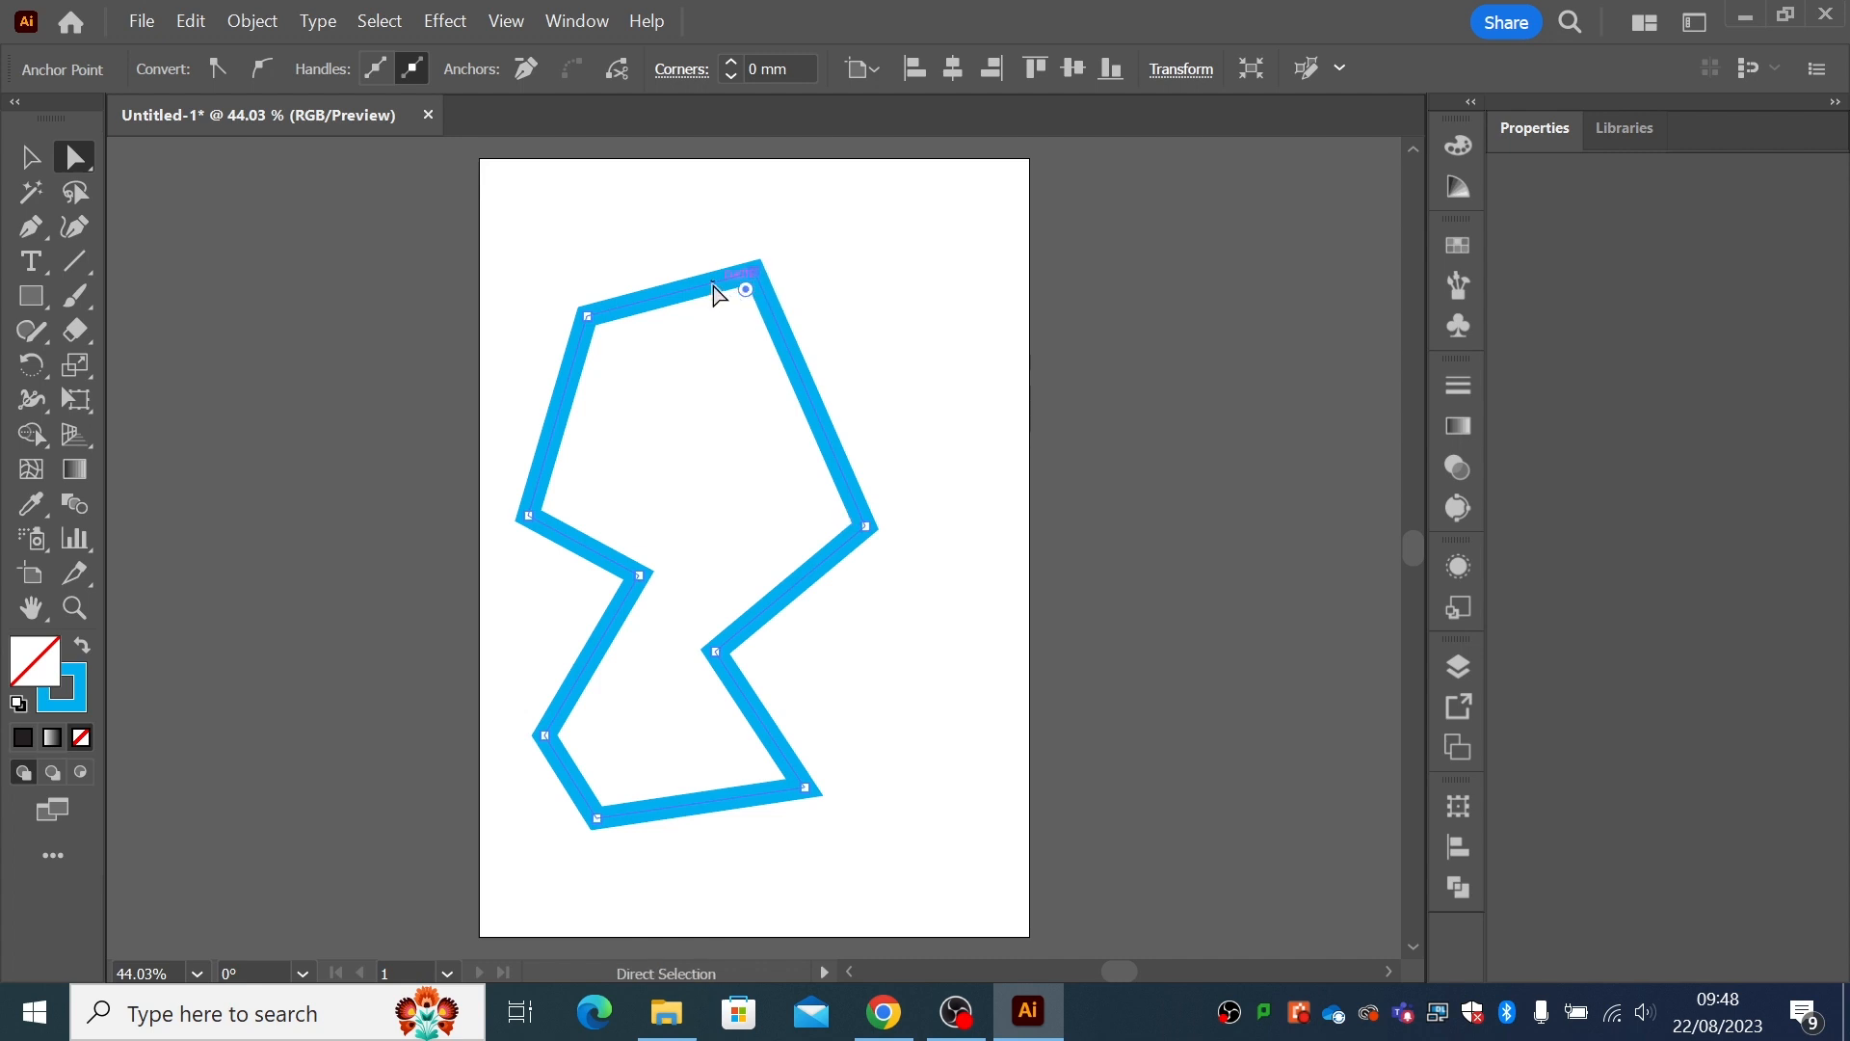
# - Delete the topmost anchor together with its segments, fill the open path with yellow, and move its right end point up and outward
pyautogui.press('Delete')
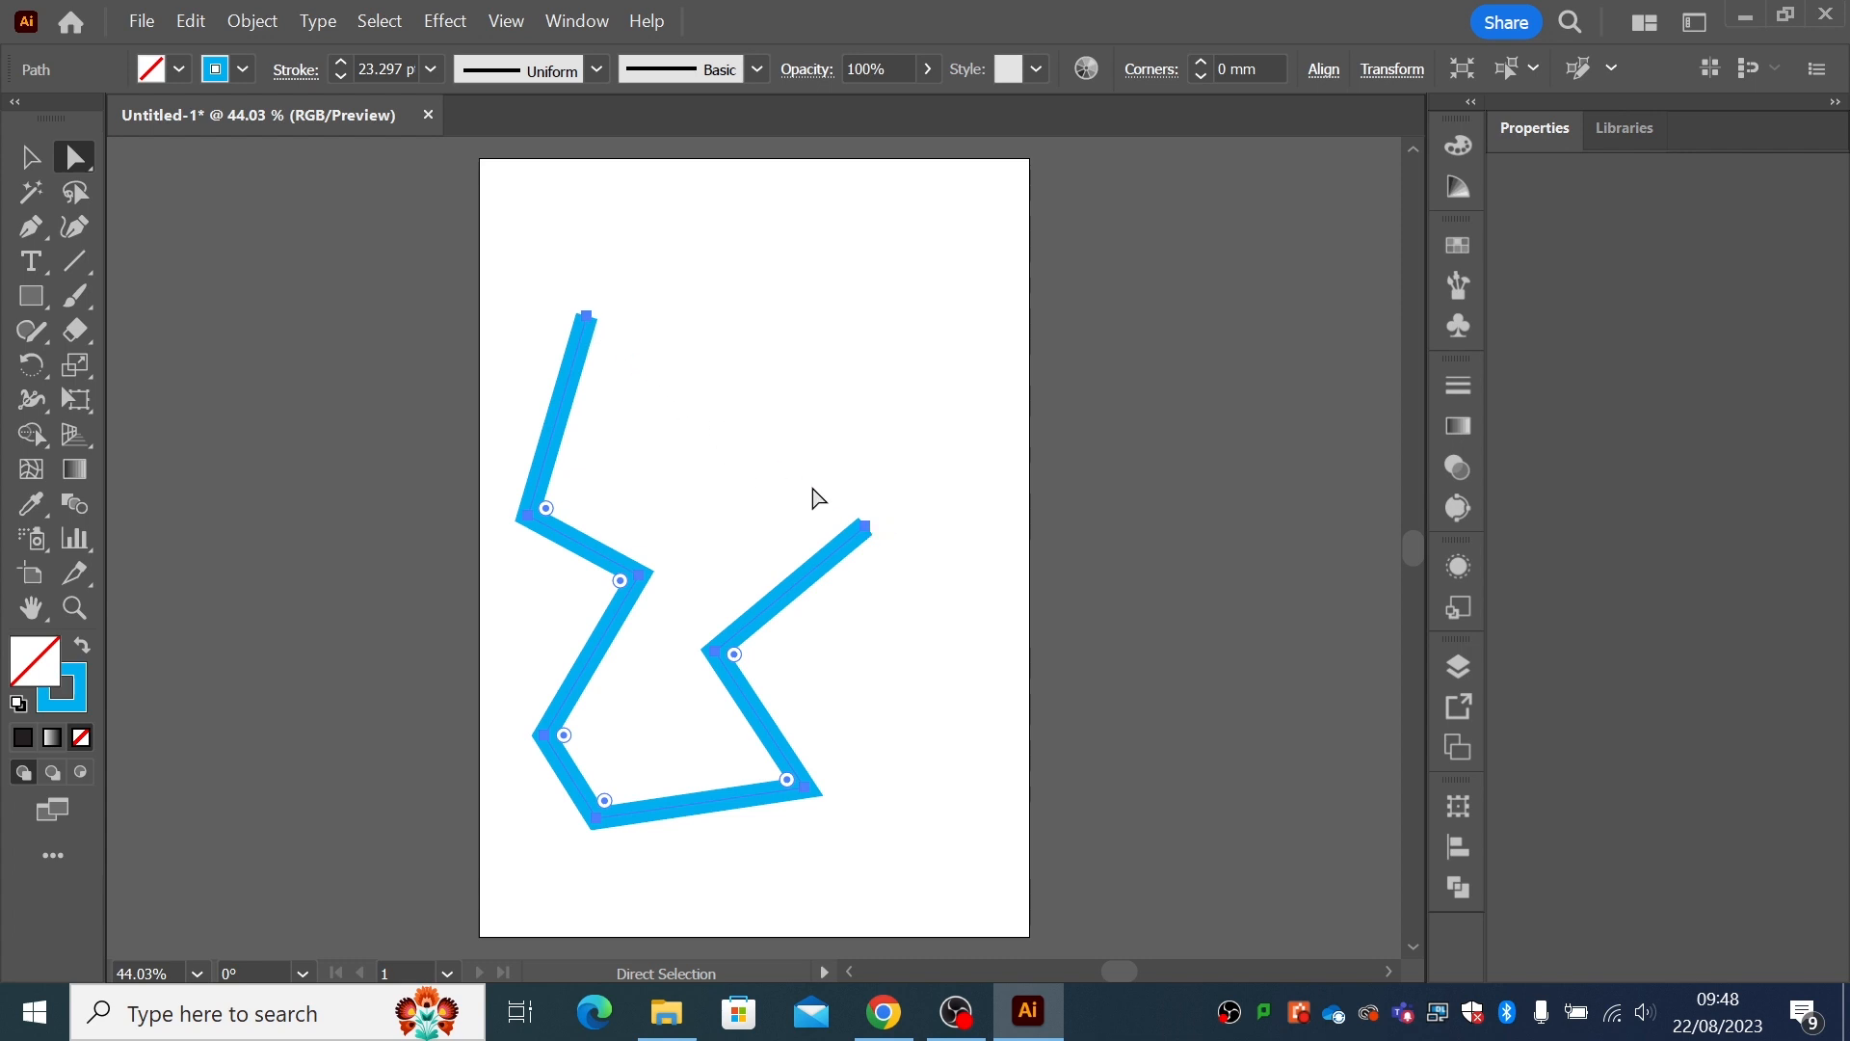
pyautogui.click(179, 69)
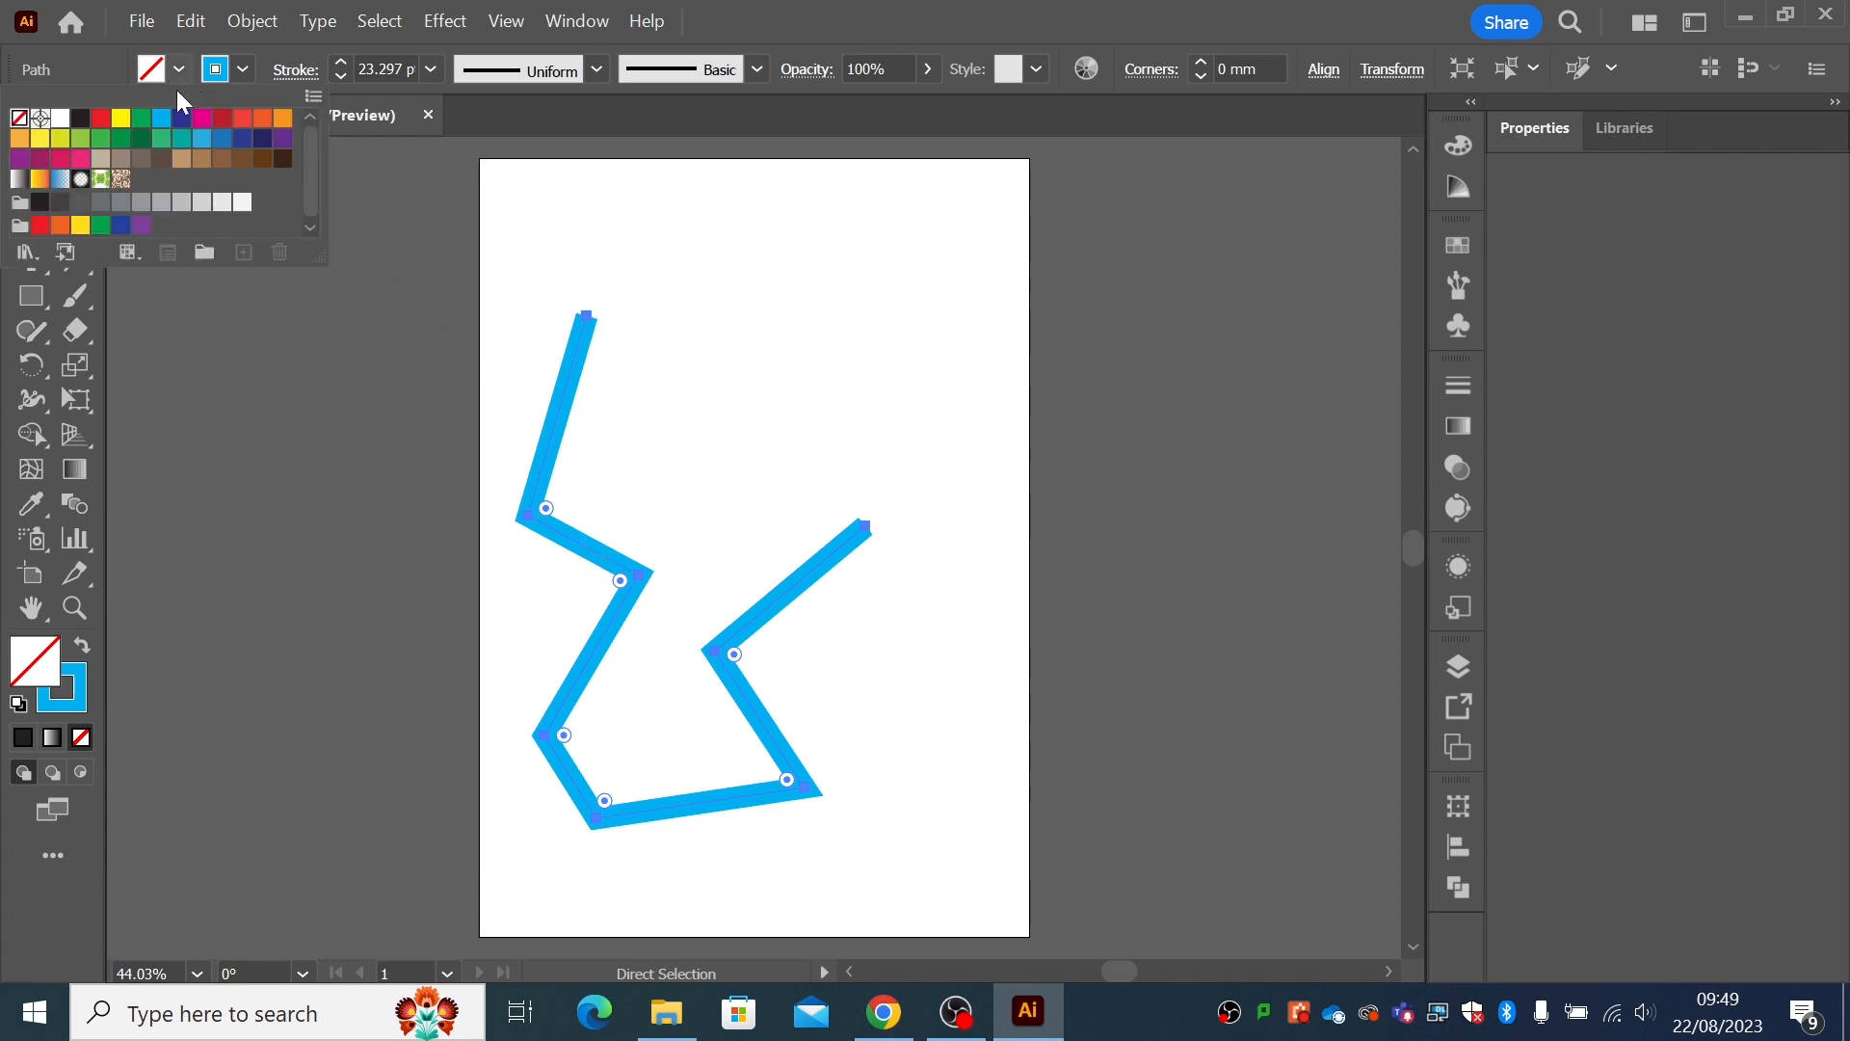
pyautogui.click(120, 117)
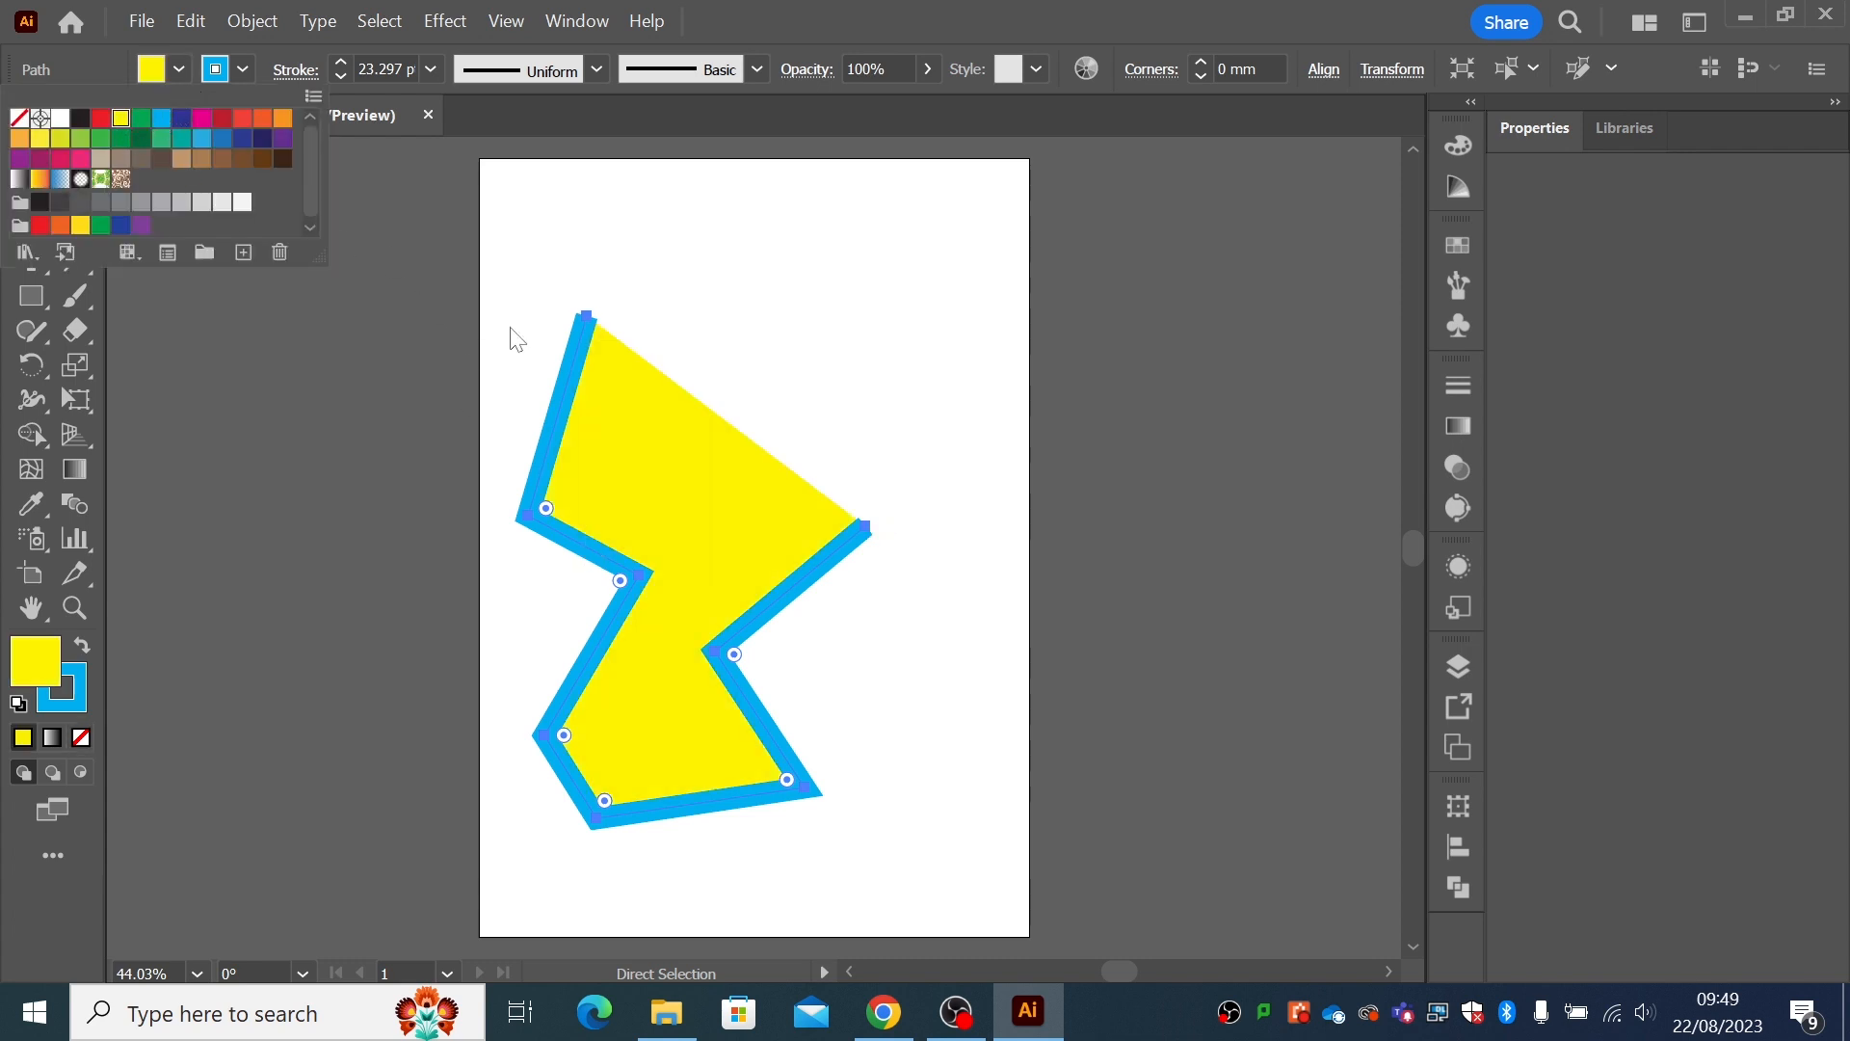
pyautogui.click(723, 397)
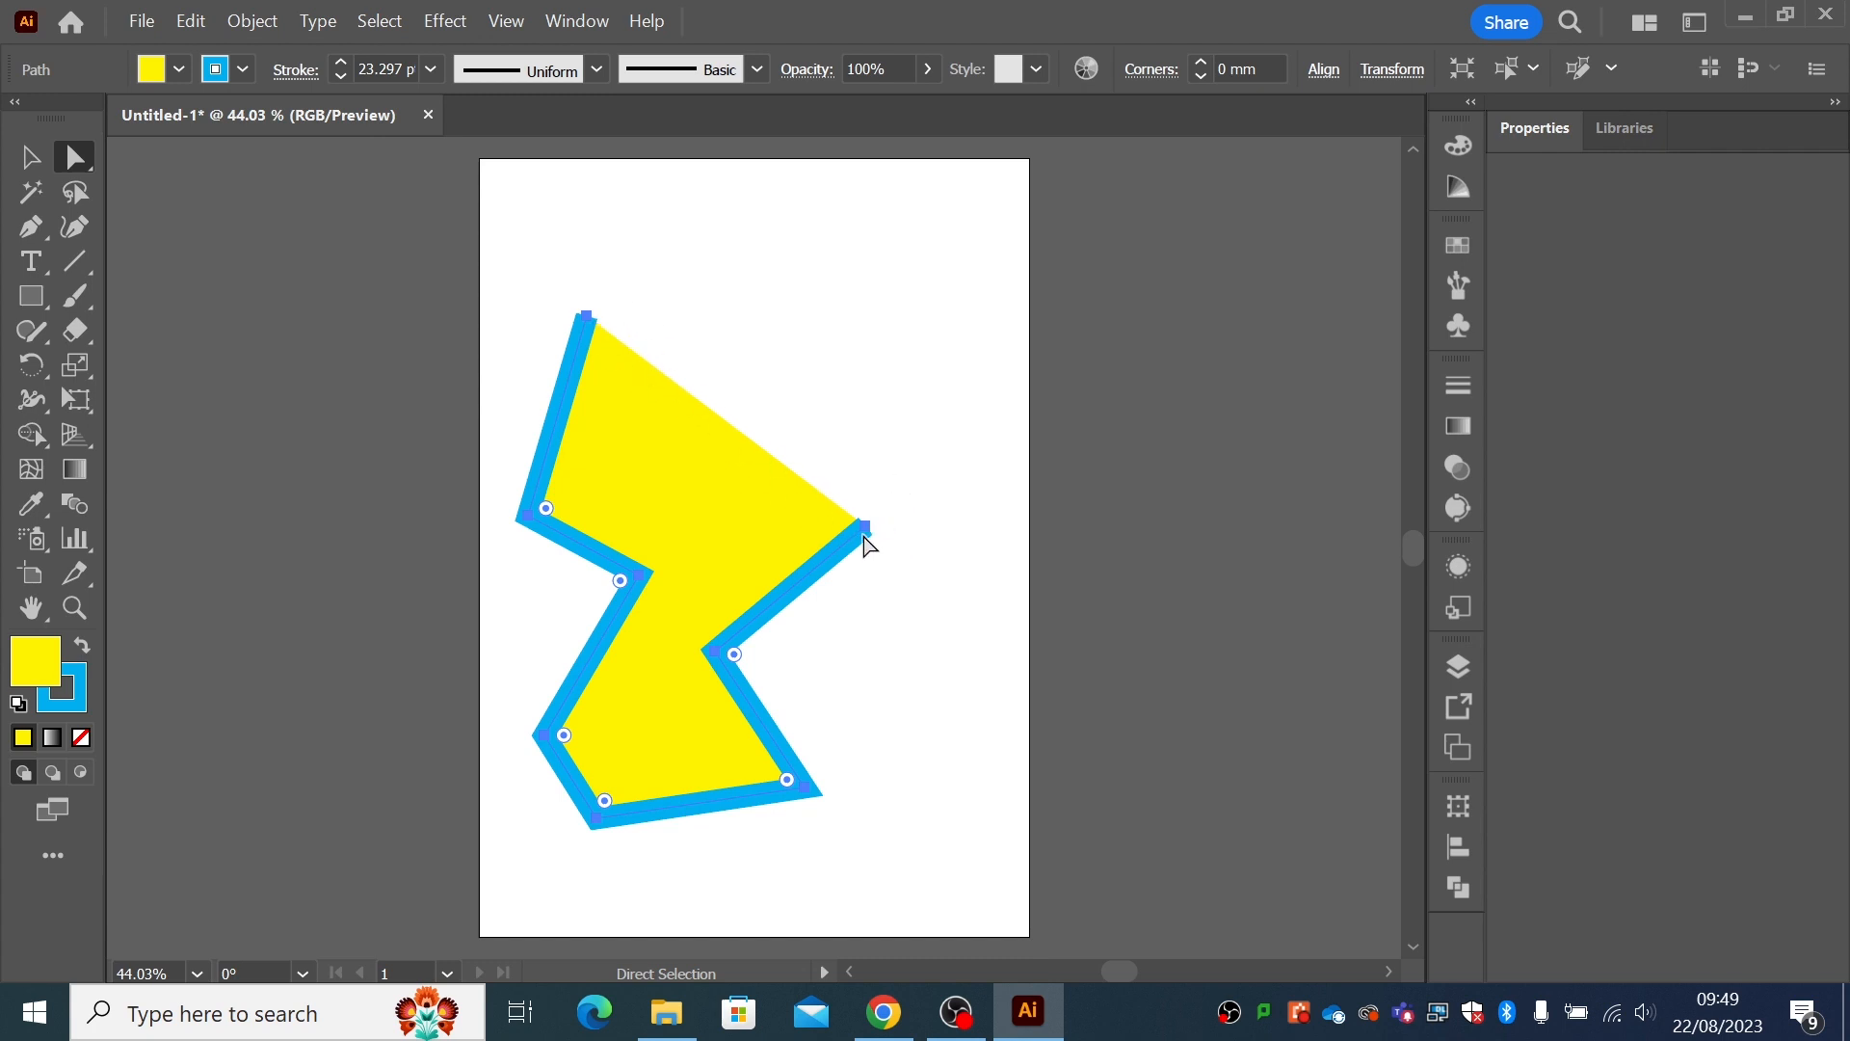
pyautogui.moveTo(867, 542); pyautogui.dragTo(932, 403)
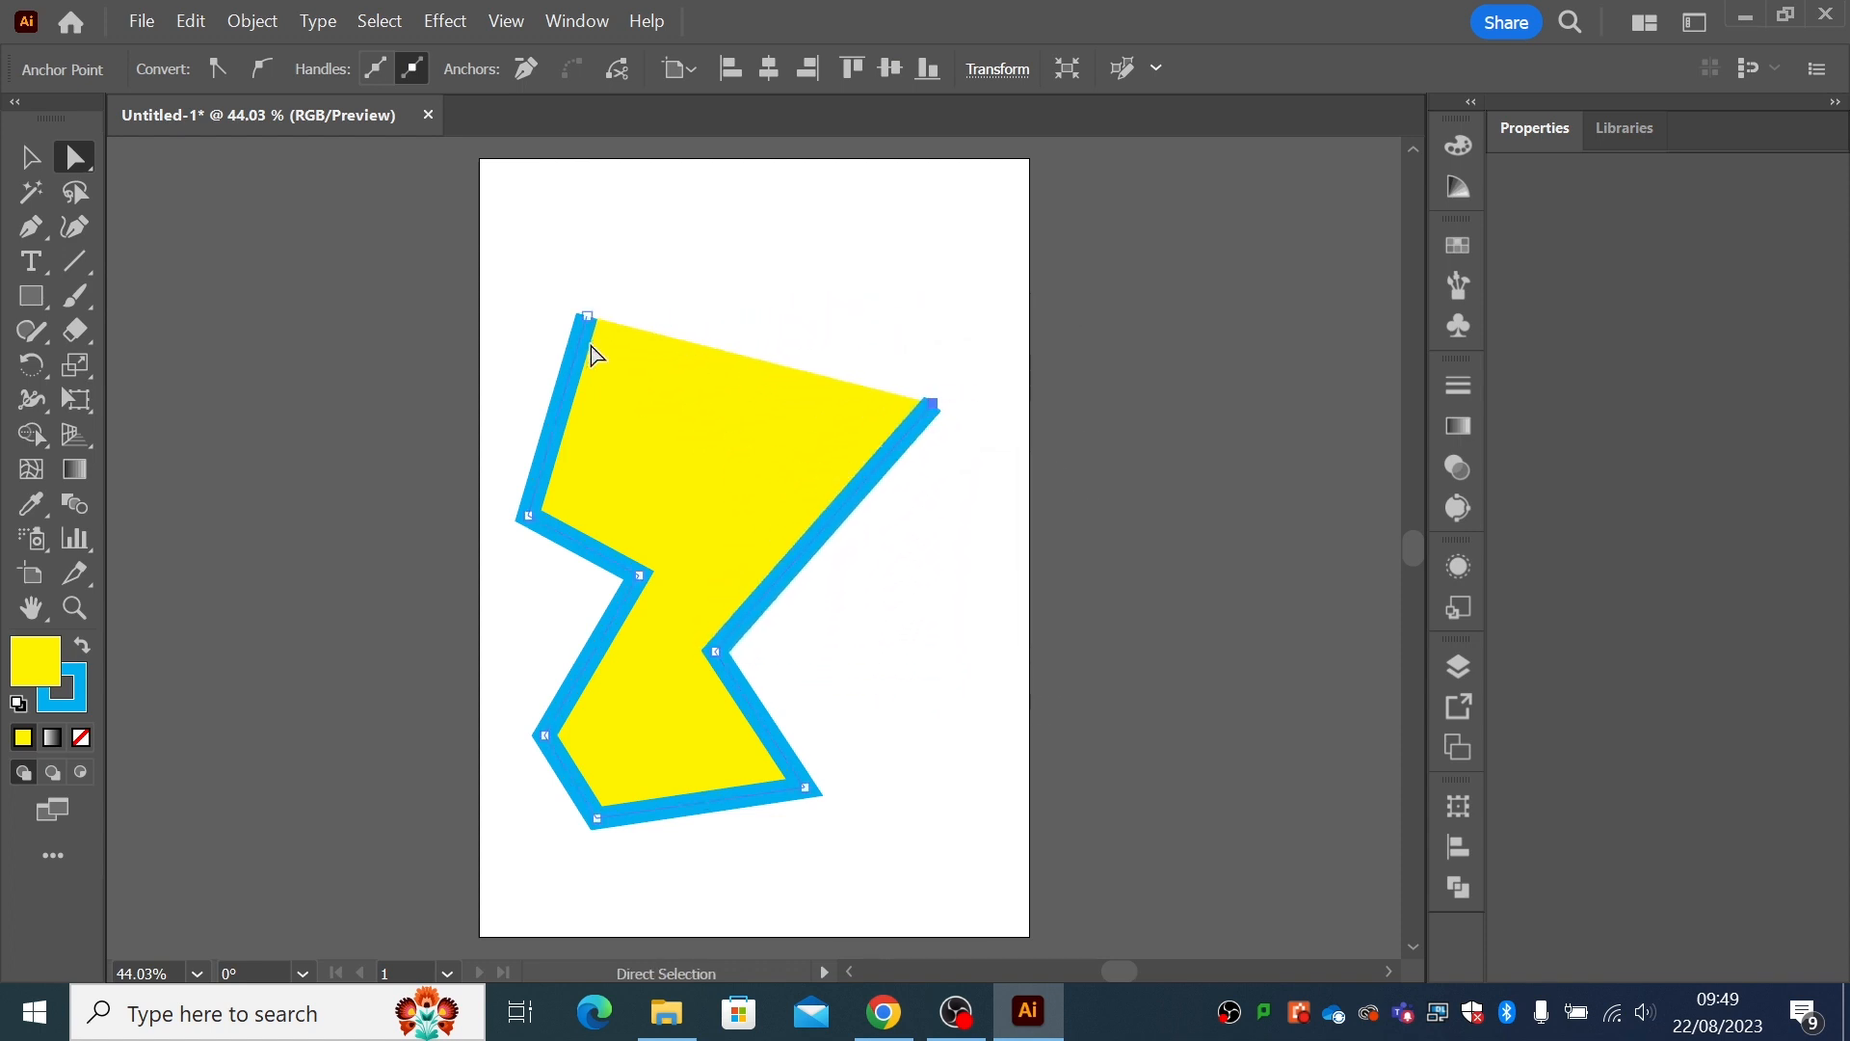
# - Undo the end point move, the yellow fill and the deletion of the topmost anchor
pyautogui.hotkey('ctrl', 'z')
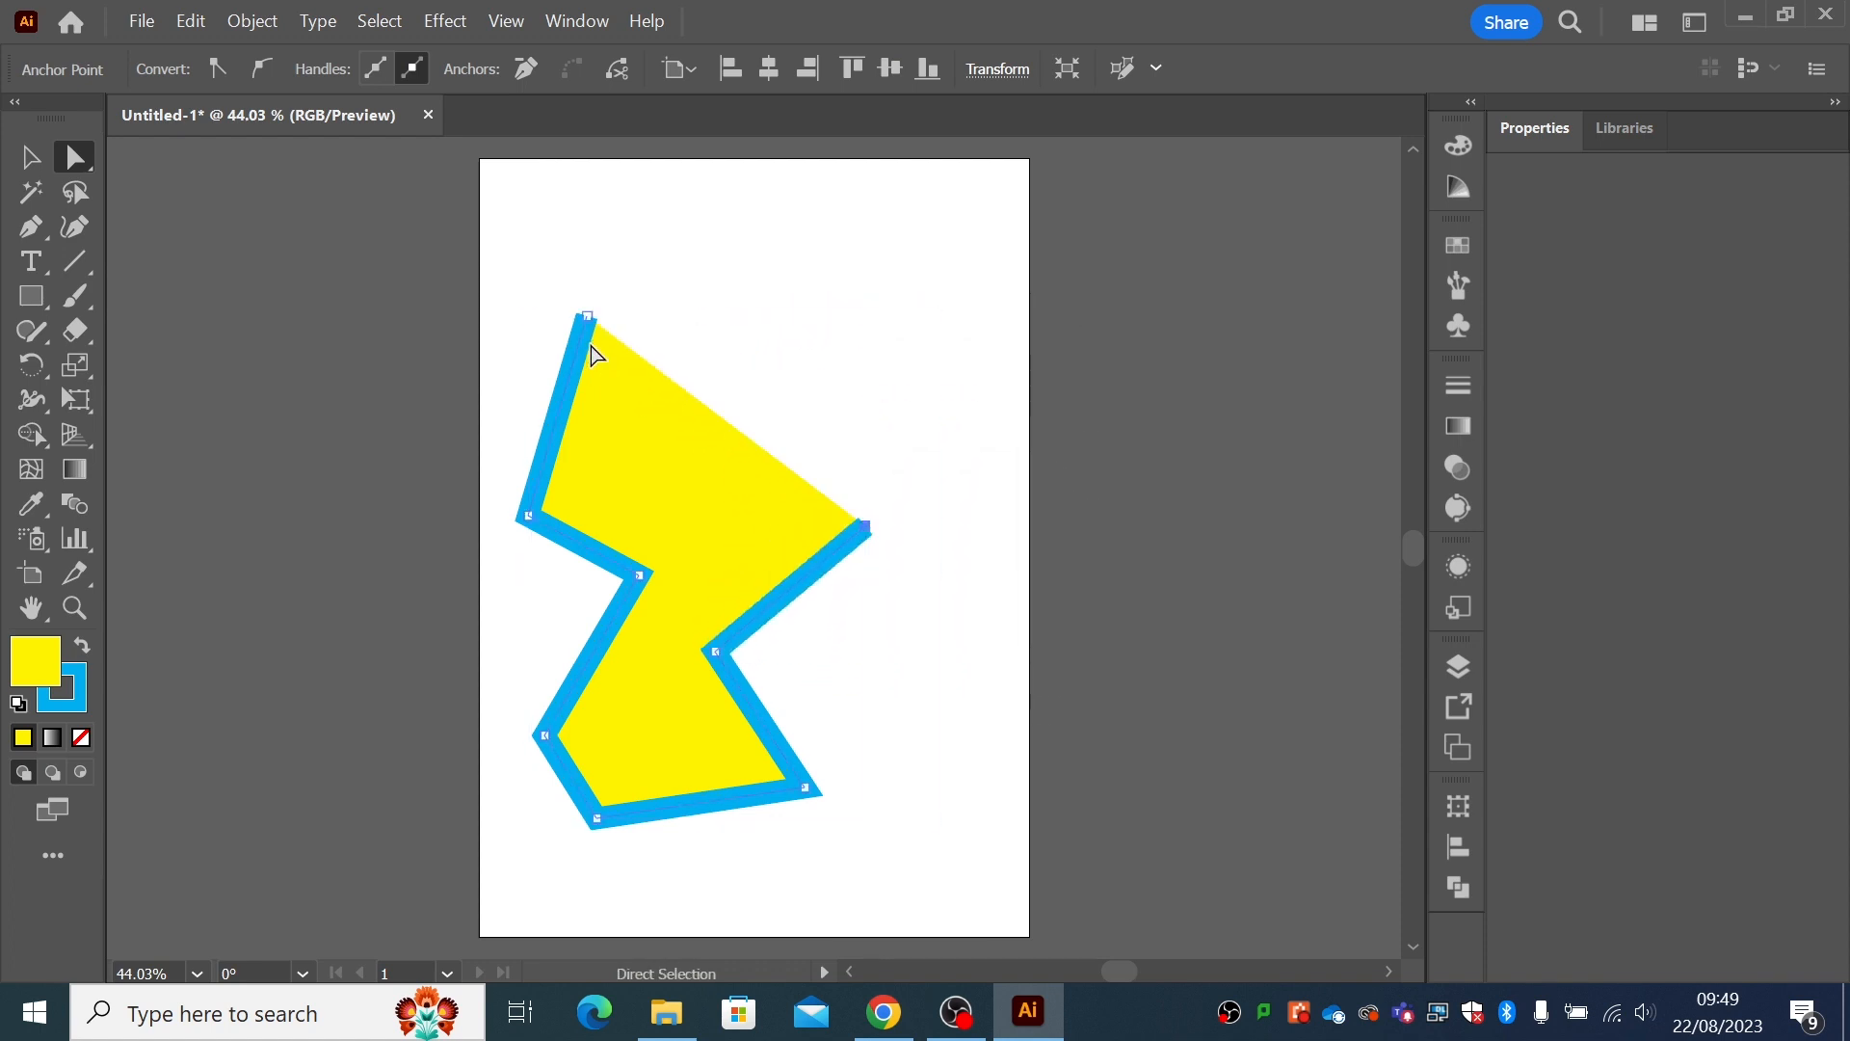
pyautogui.hotkey('ctrl', 'z')
pyautogui.hotkey('ctrl', 'z')
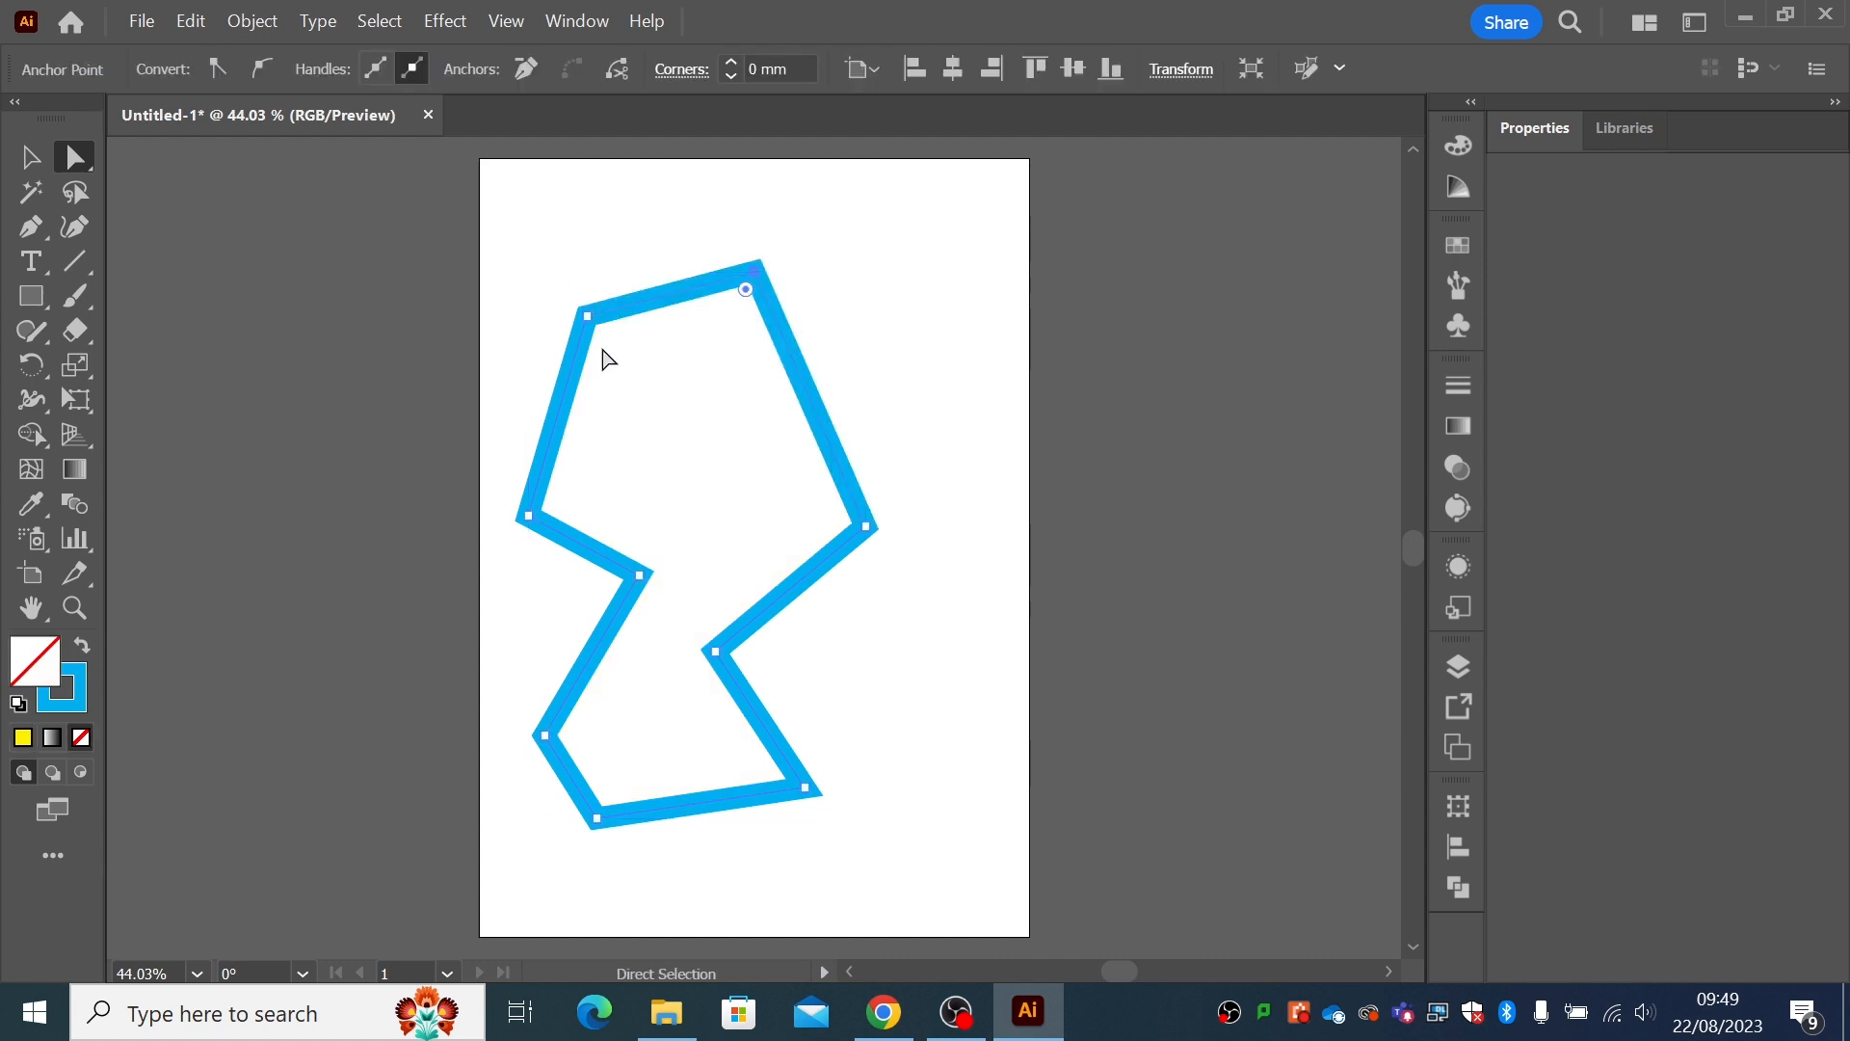
# - Remove the topmost anchor point from the outline while keeping the path closed
pyautogui.click(704, 349)
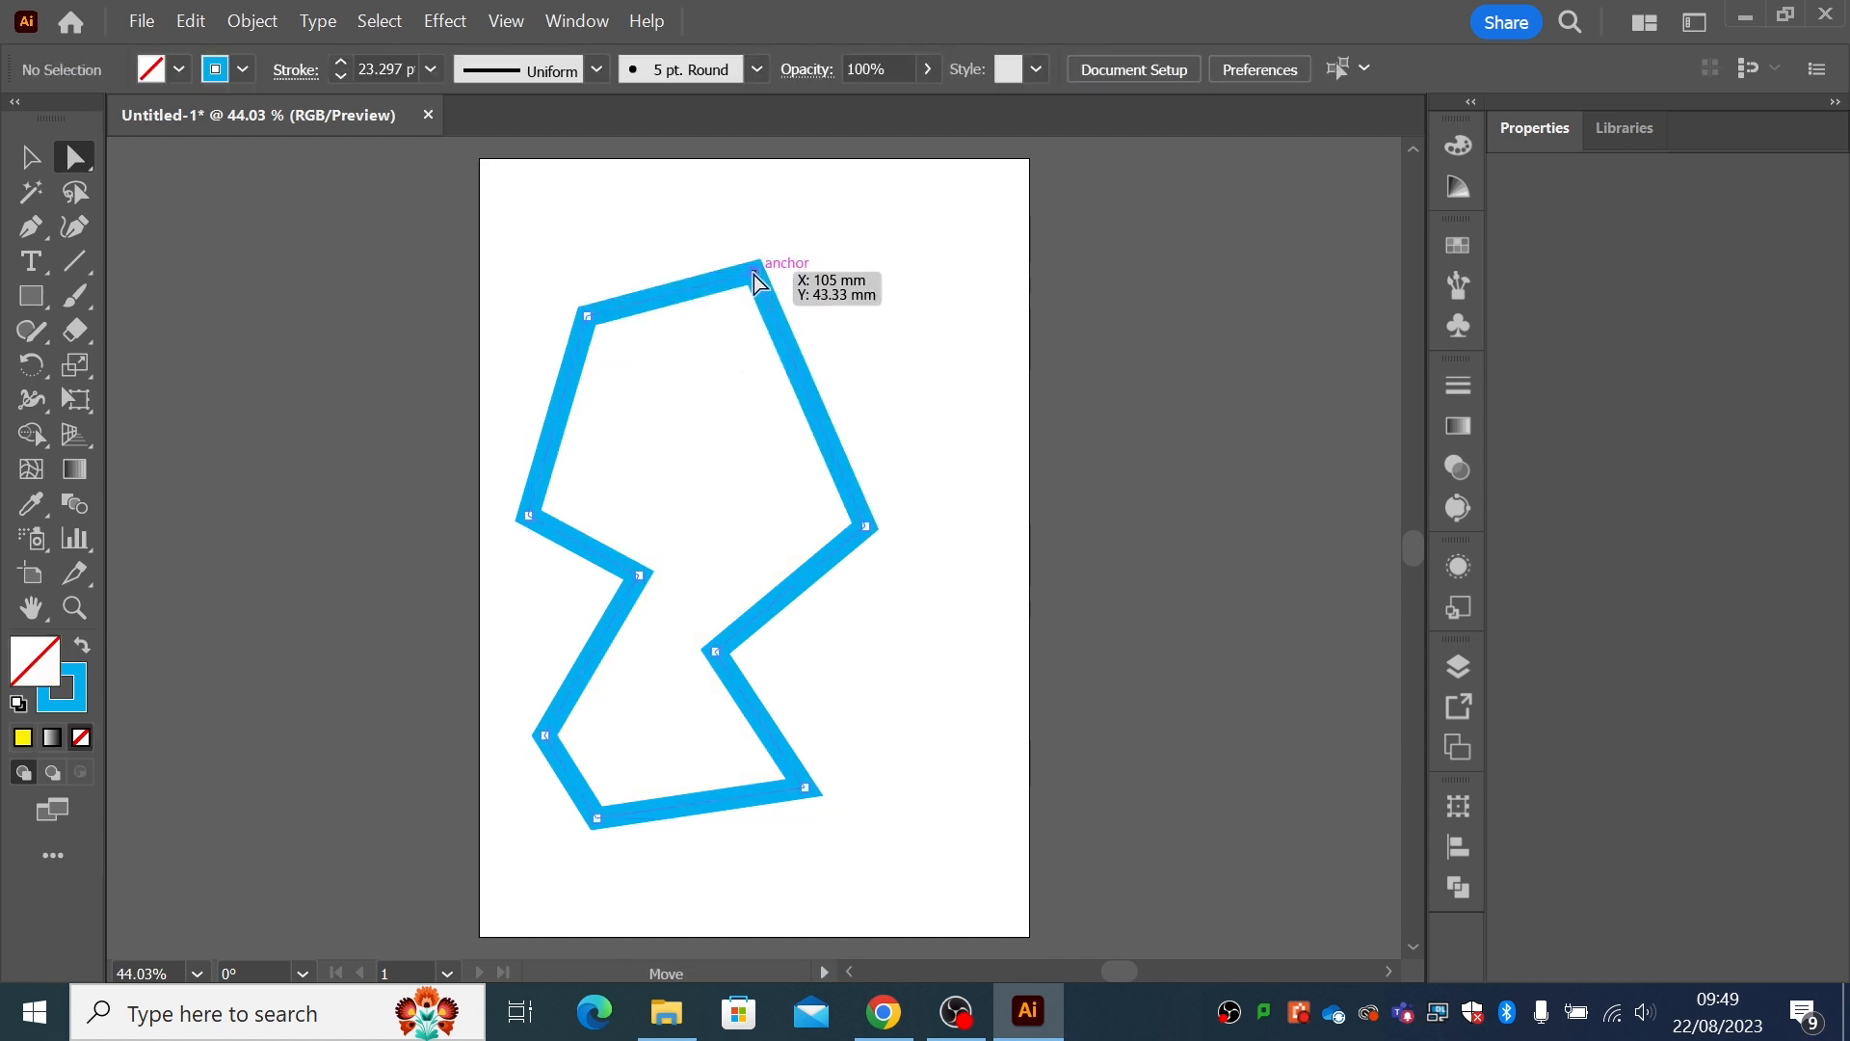
pyautogui.click(754, 271)
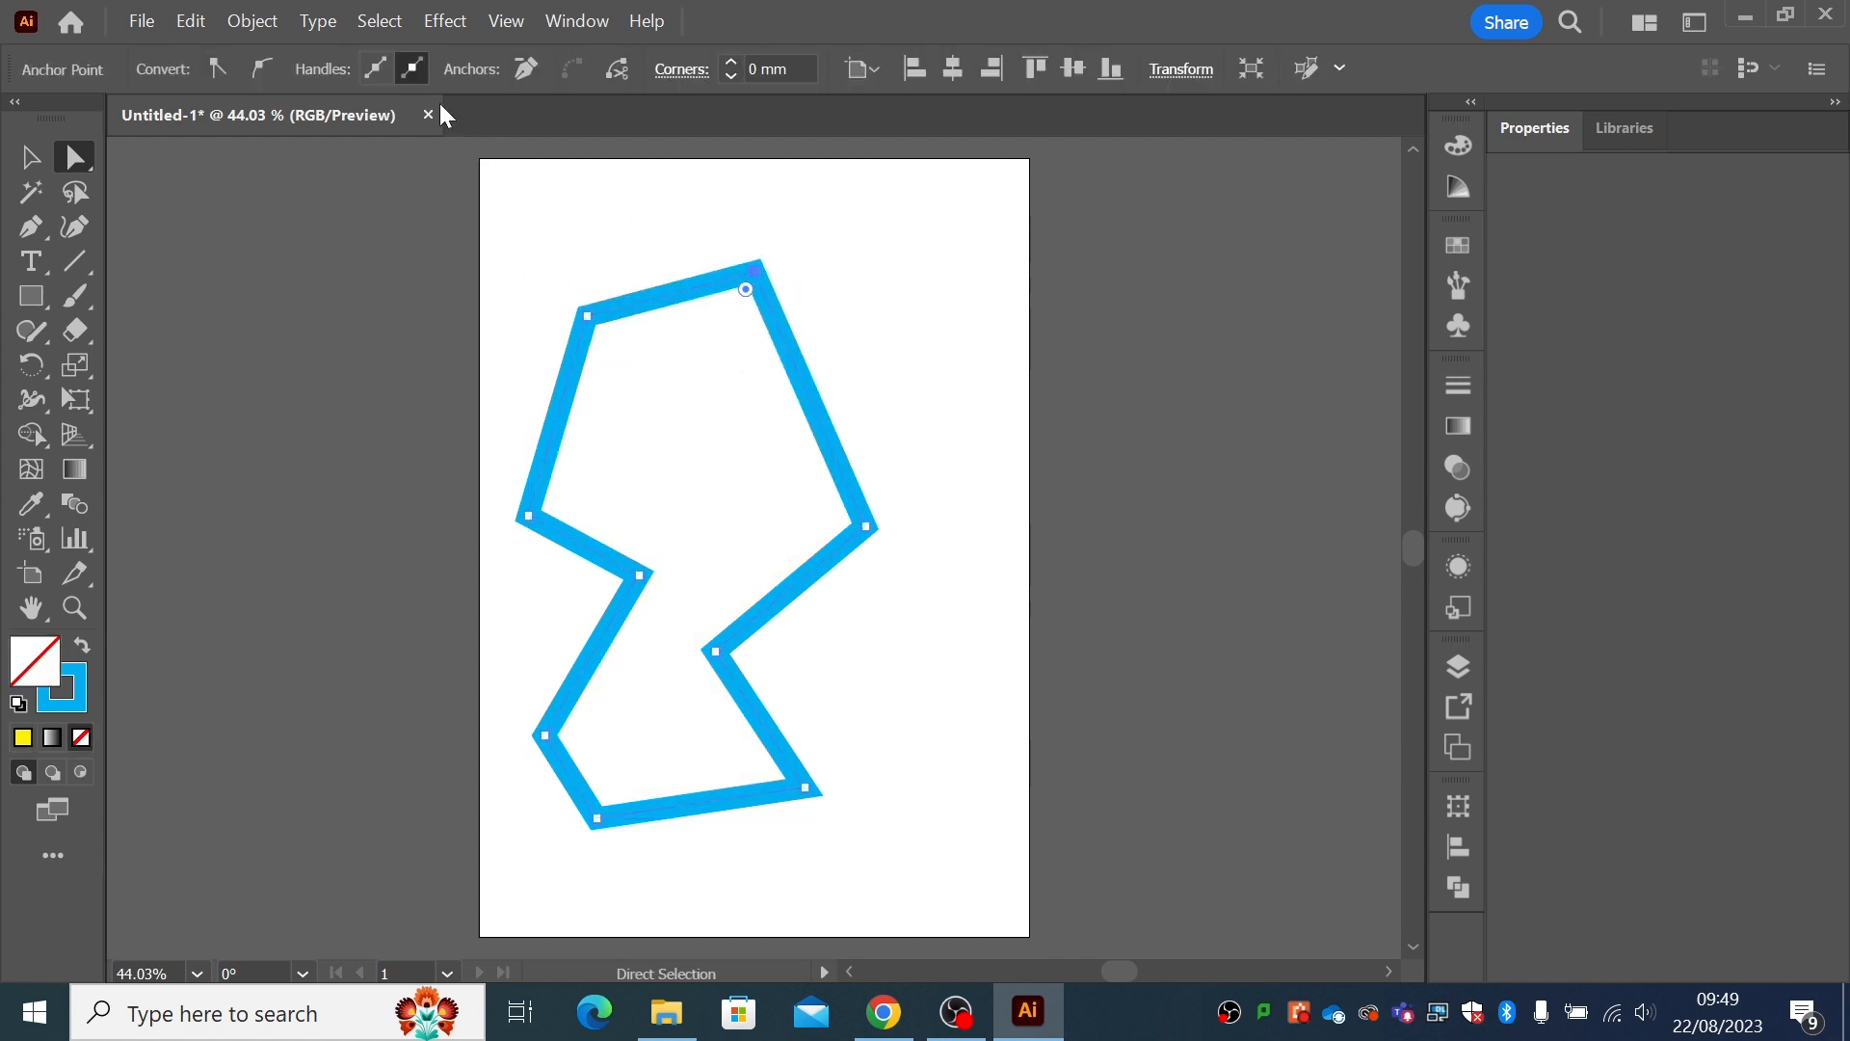
pyautogui.click(530, 83)
# - Reposition the upper-left, rightmost, left and two waist corner points to reshape the closed outline
pyautogui.moveTo(587, 315); pyautogui.dragTo(678, 306)
pyautogui.moveTo(865, 527); pyautogui.dragTo(906, 470)
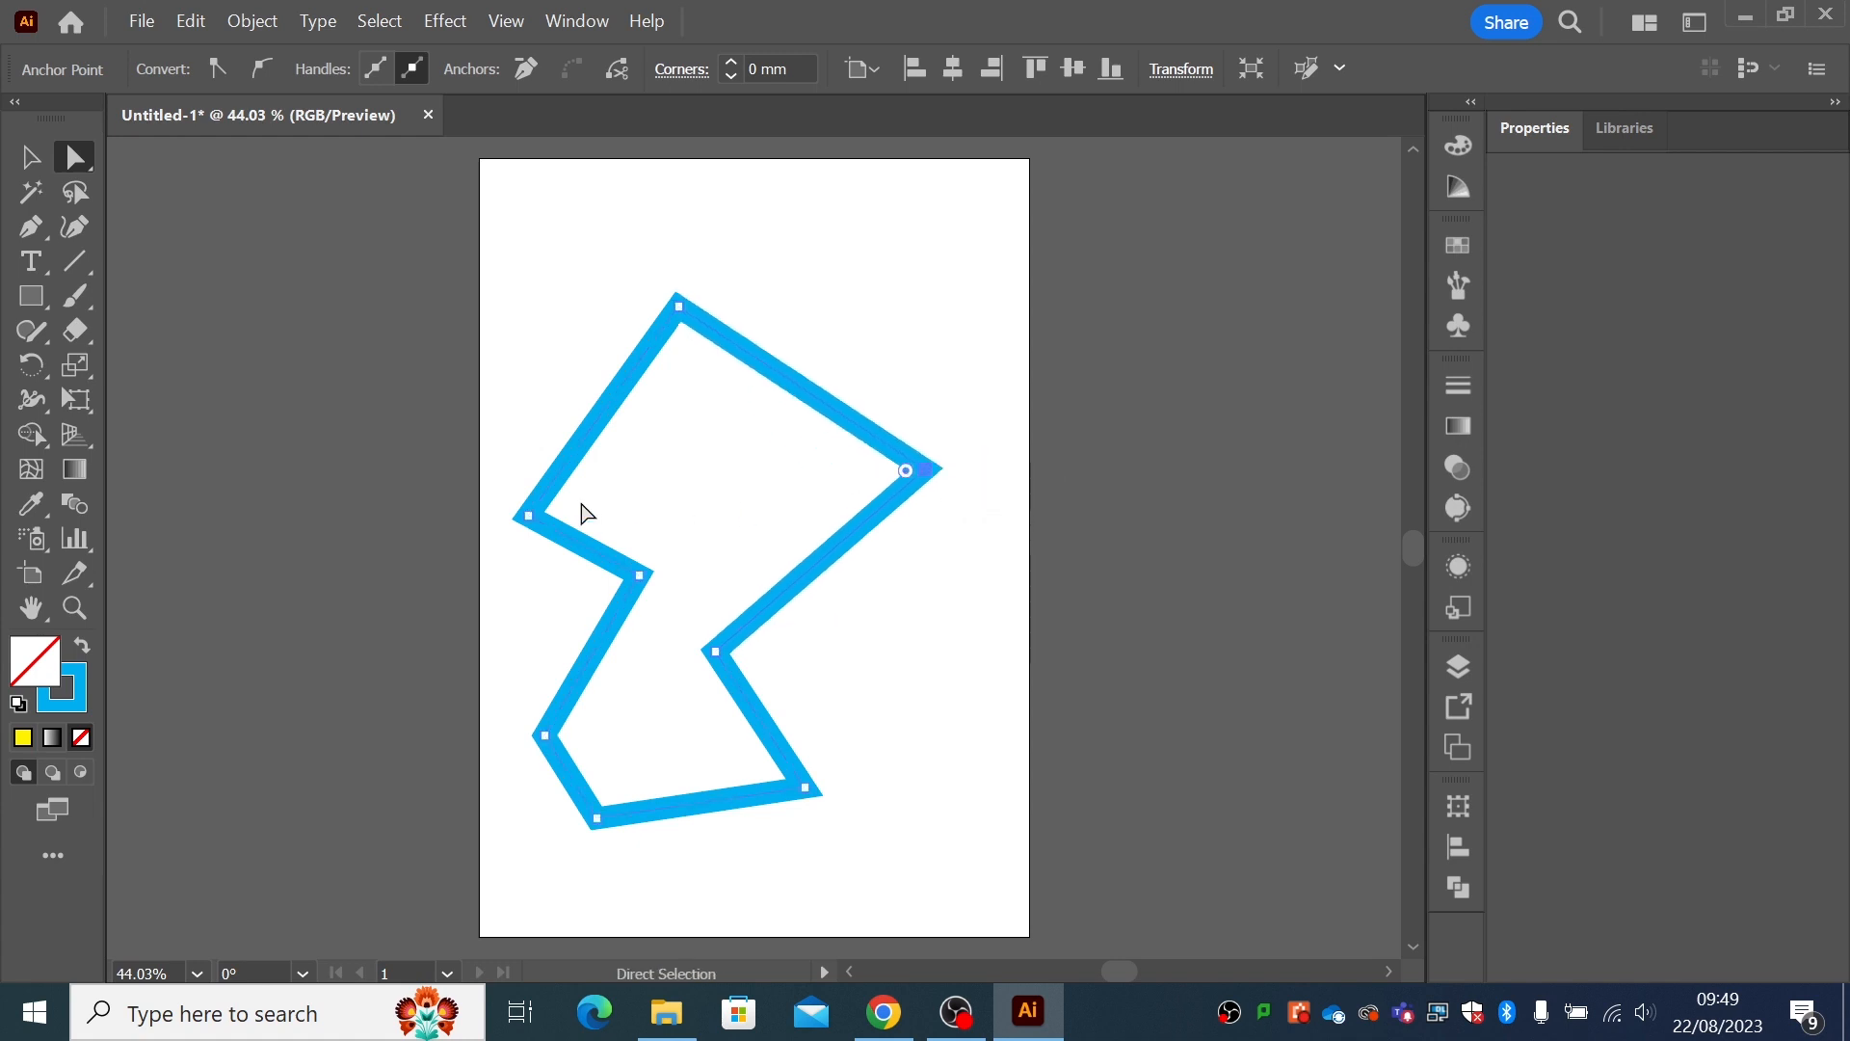
pyautogui.moveTo(528, 515); pyautogui.dragTo(555, 452)
pyautogui.moveTo(639, 575); pyautogui.dragTo(673, 512)
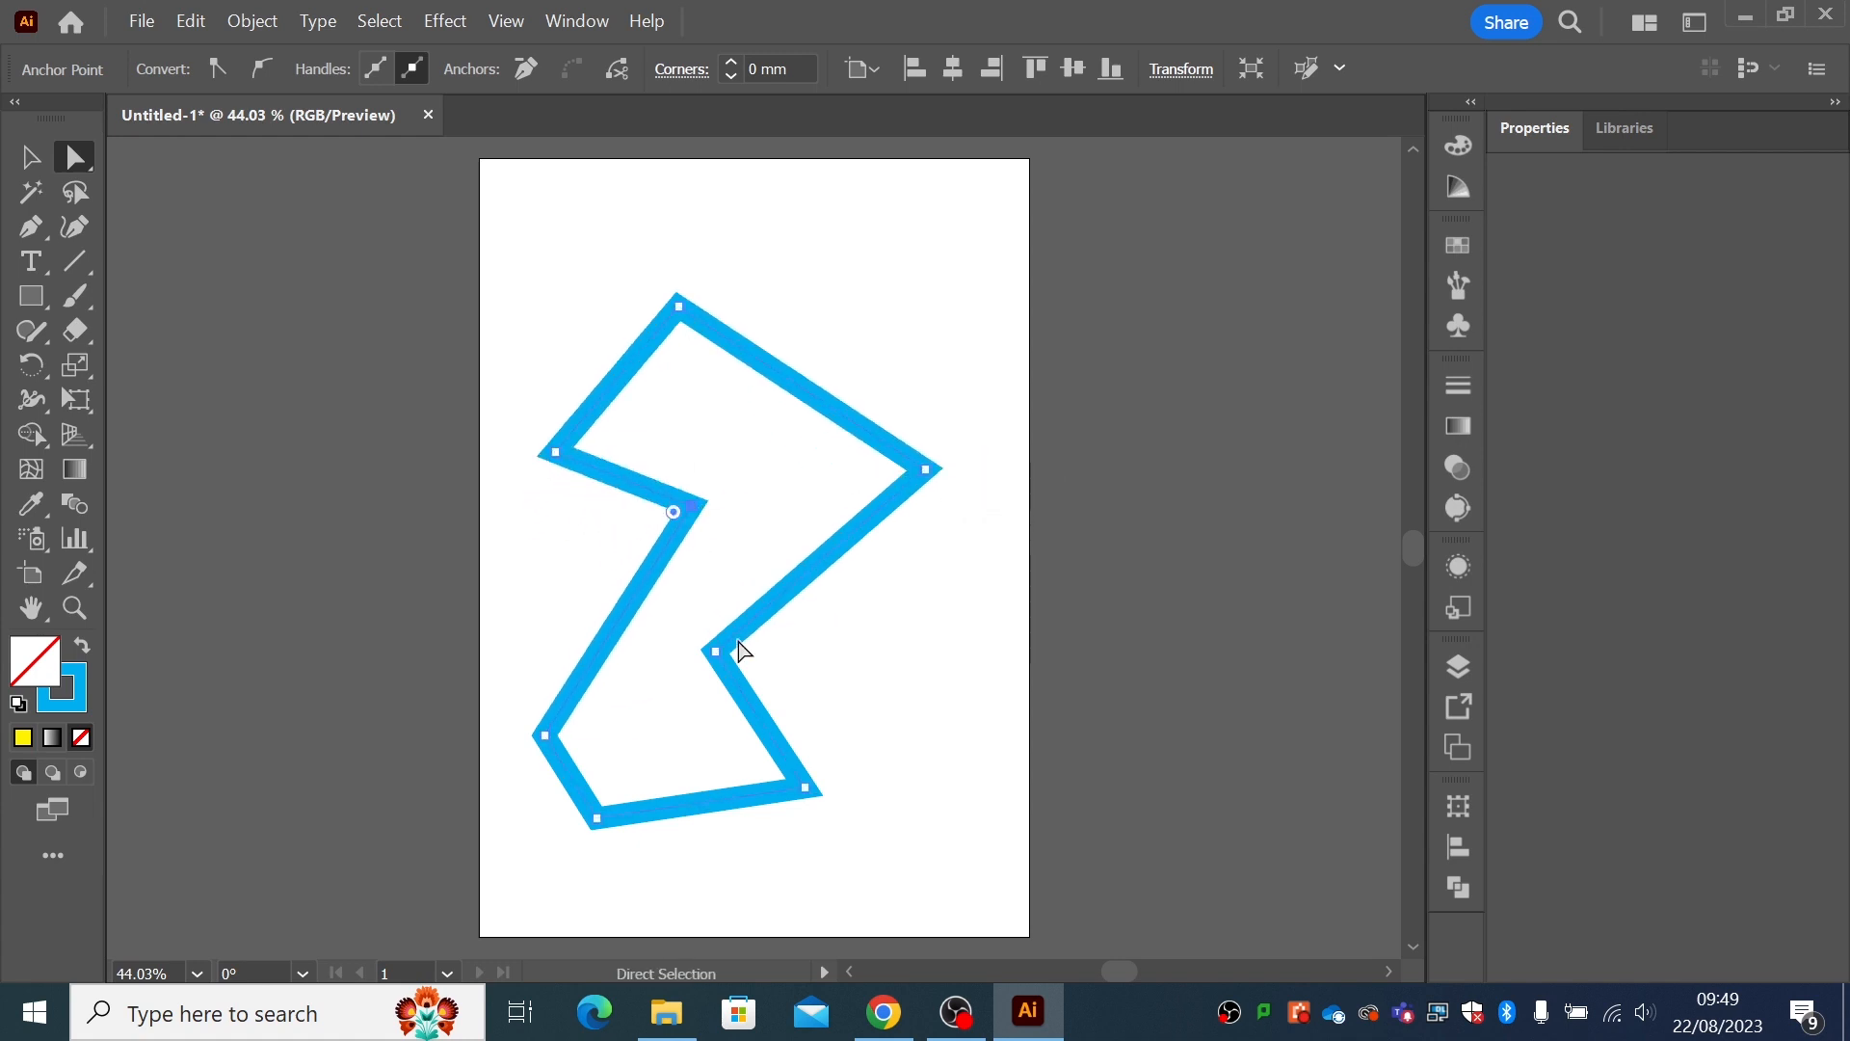
pyautogui.moveTo(715, 651); pyautogui.dragTo(840, 652)
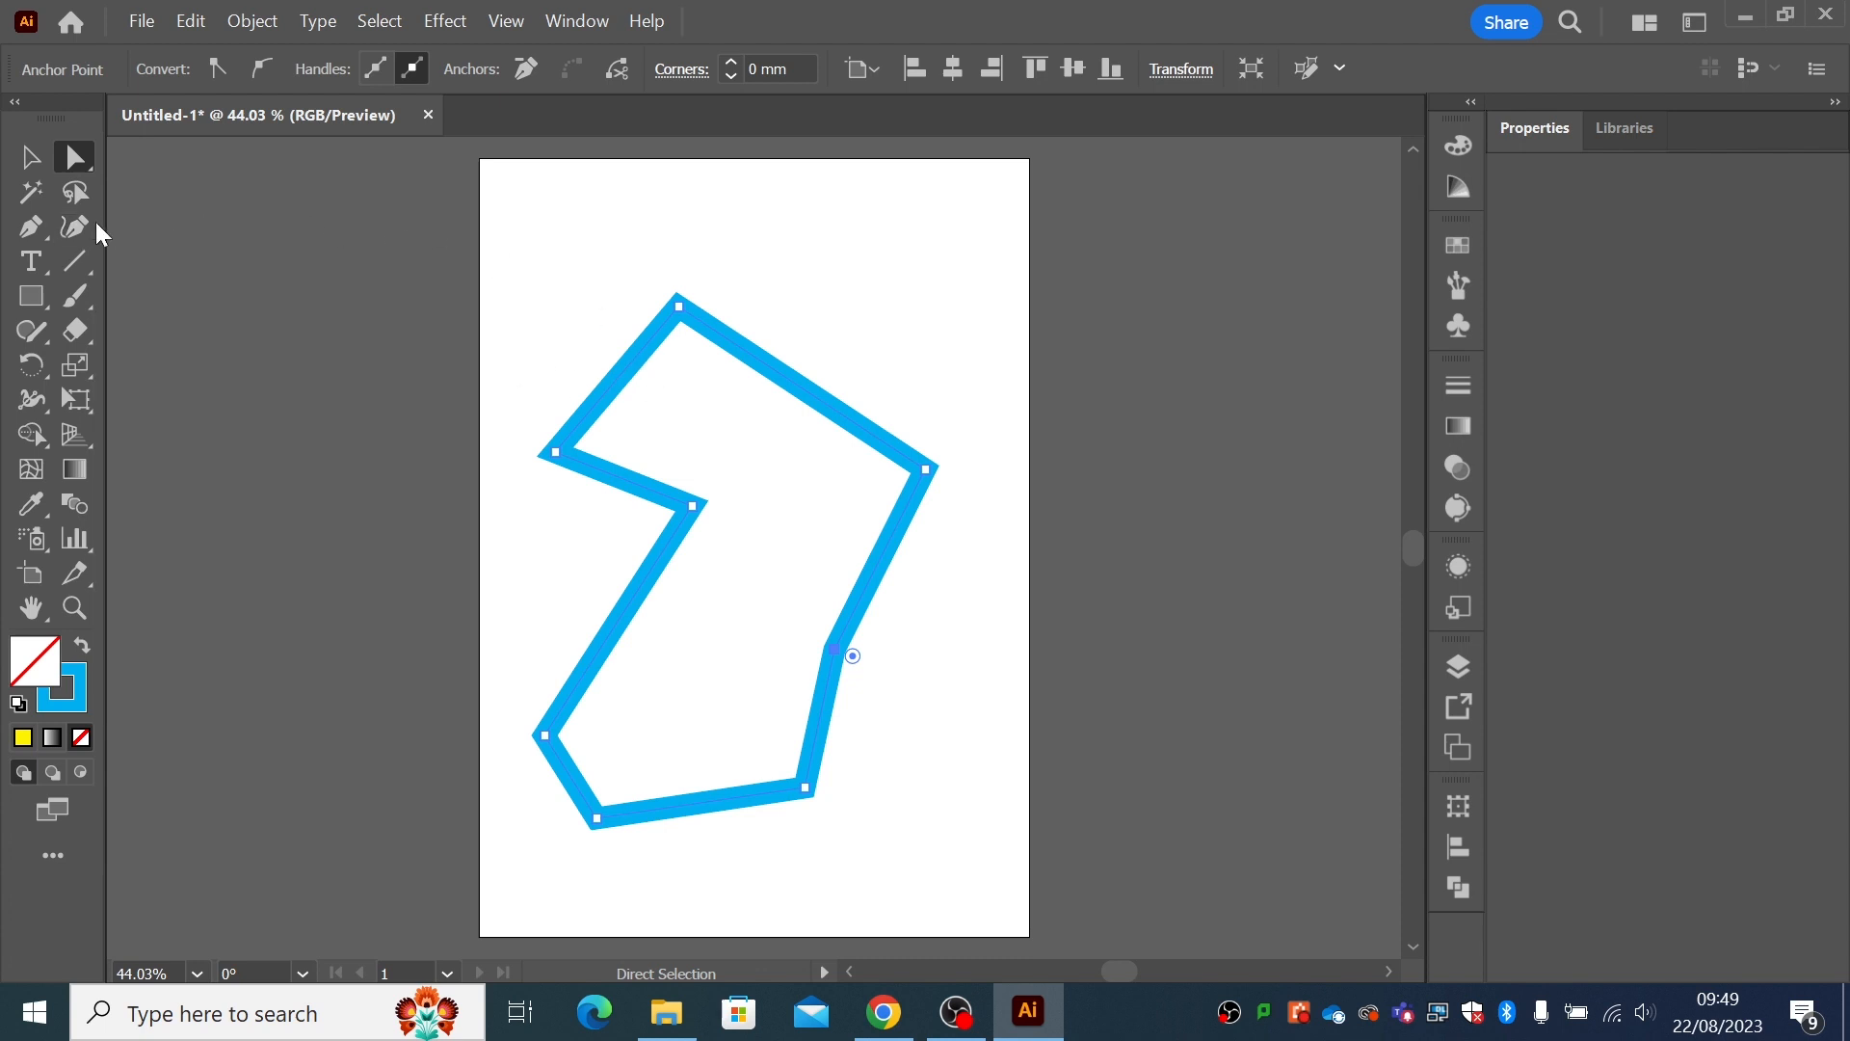
# - Bow the shape's three upper segments outward into rounded lobes with the Curvature tool
pyautogui.click(93, 227)
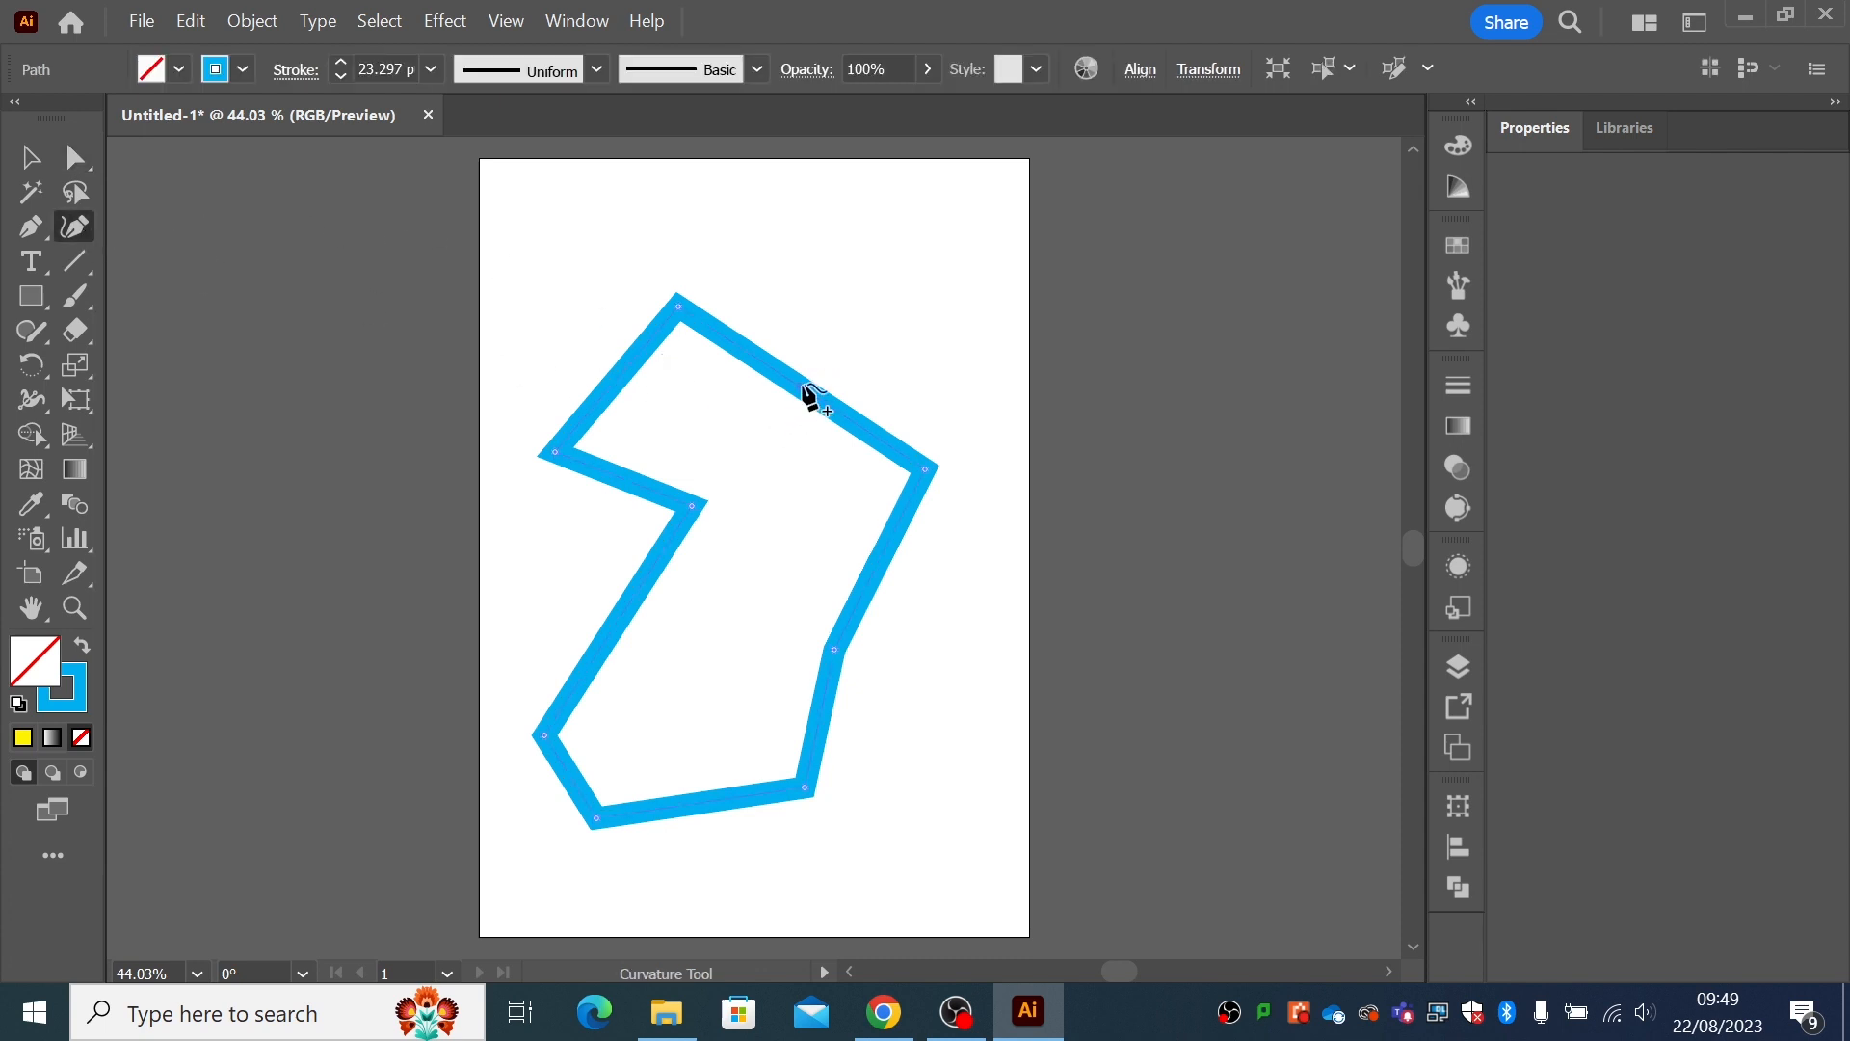
pyautogui.moveTo(809, 395); pyautogui.dragTo(868, 334)
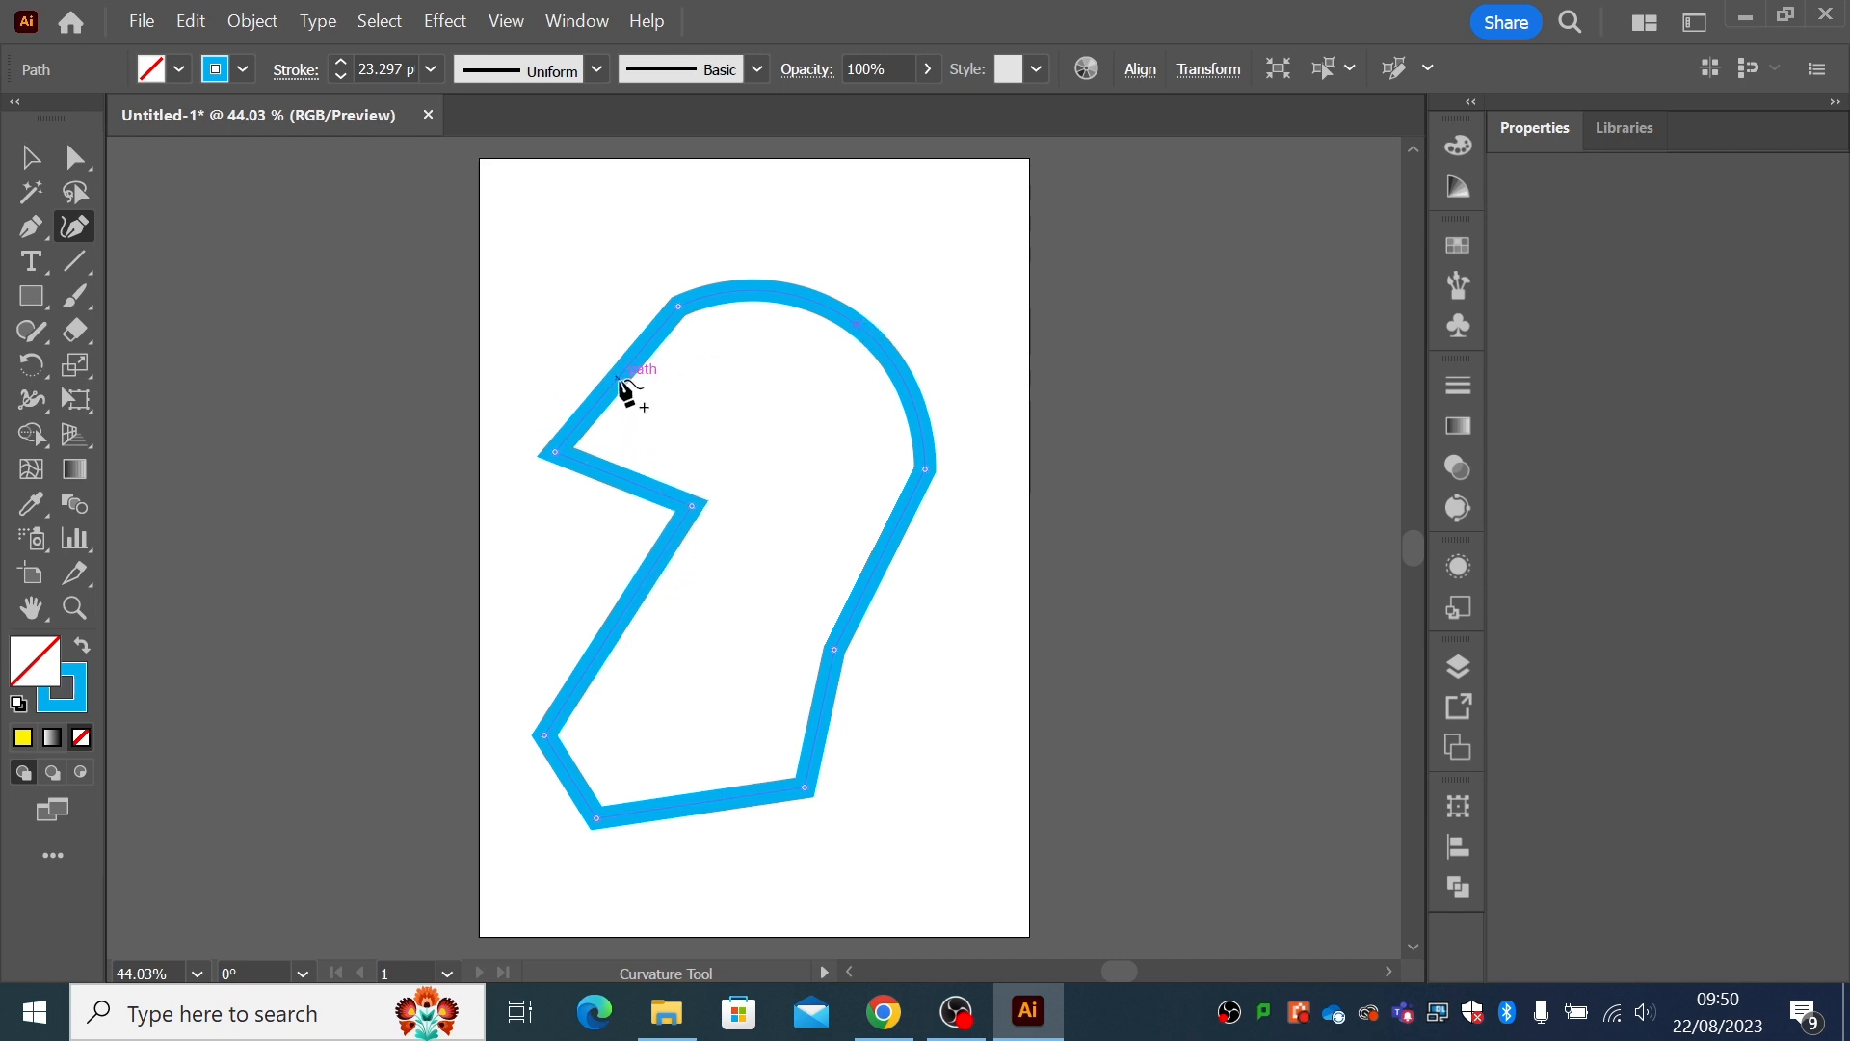
pyautogui.moveTo(619, 380); pyautogui.dragTo(558, 322)
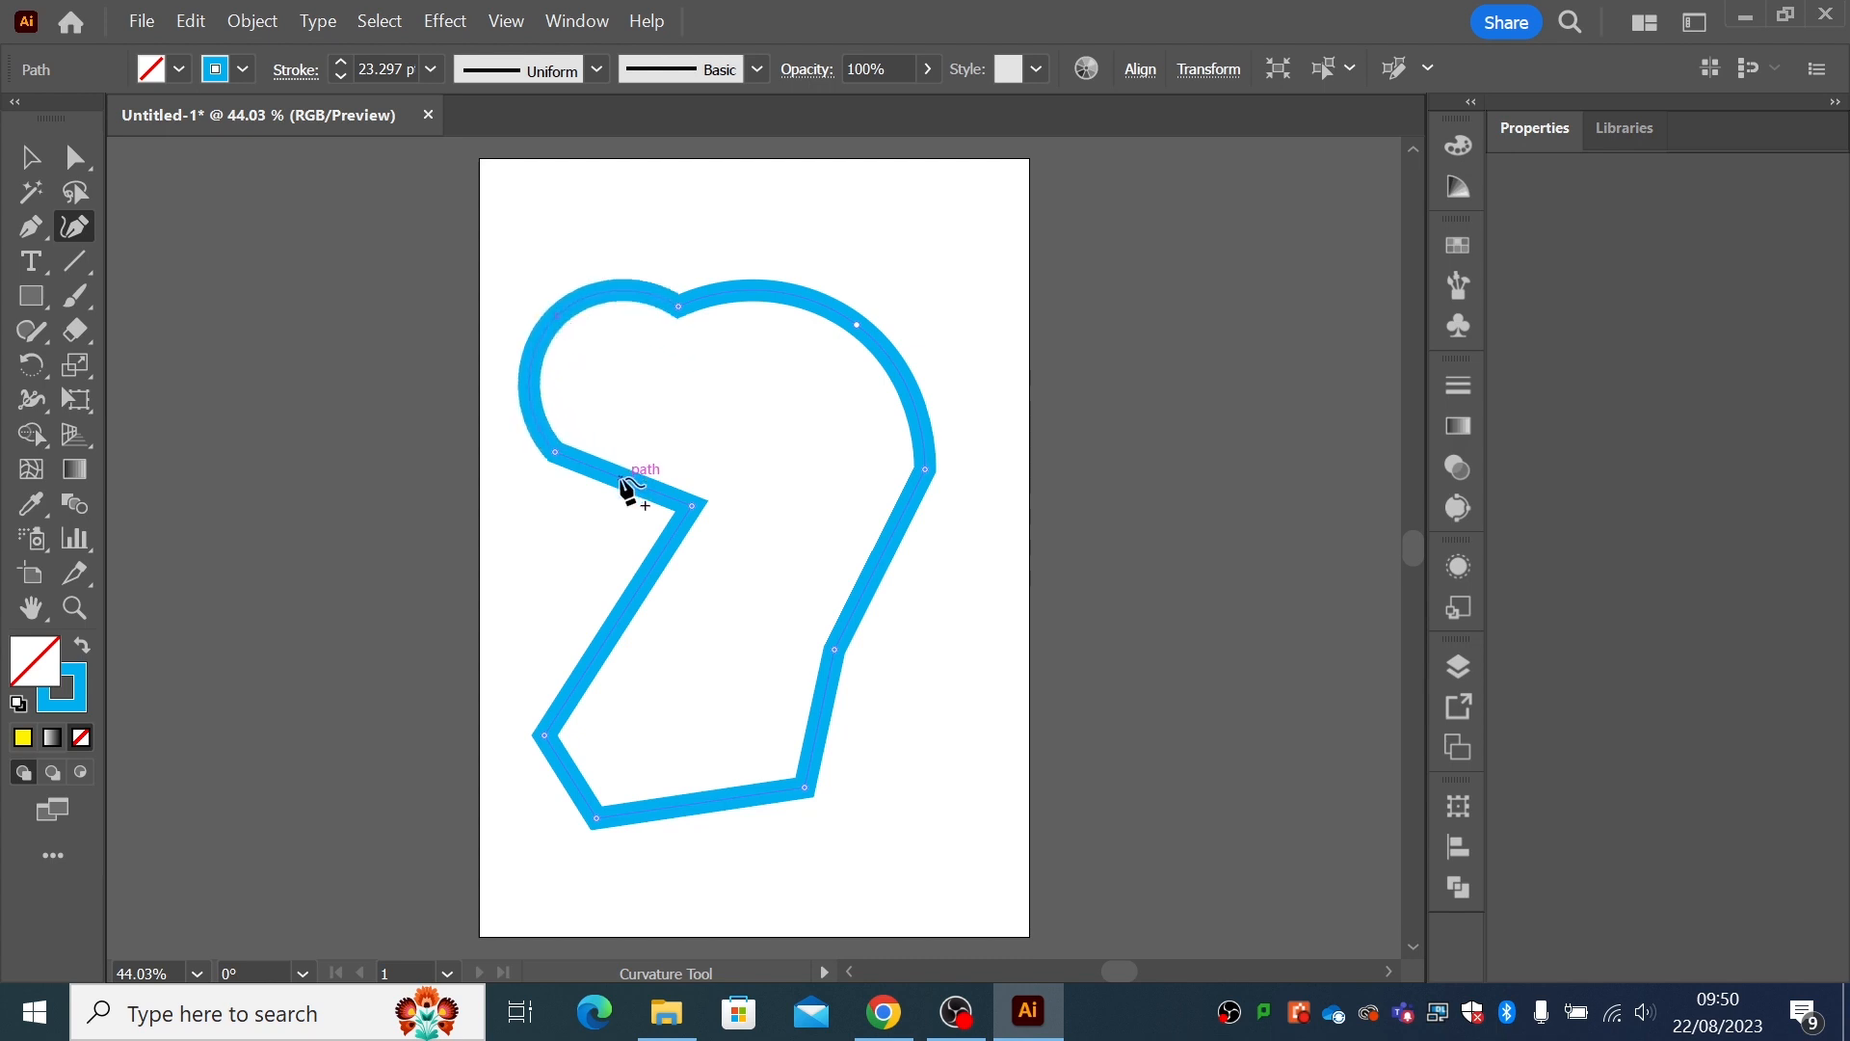
pyautogui.moveTo(628, 488); pyautogui.dragTo(592, 524)
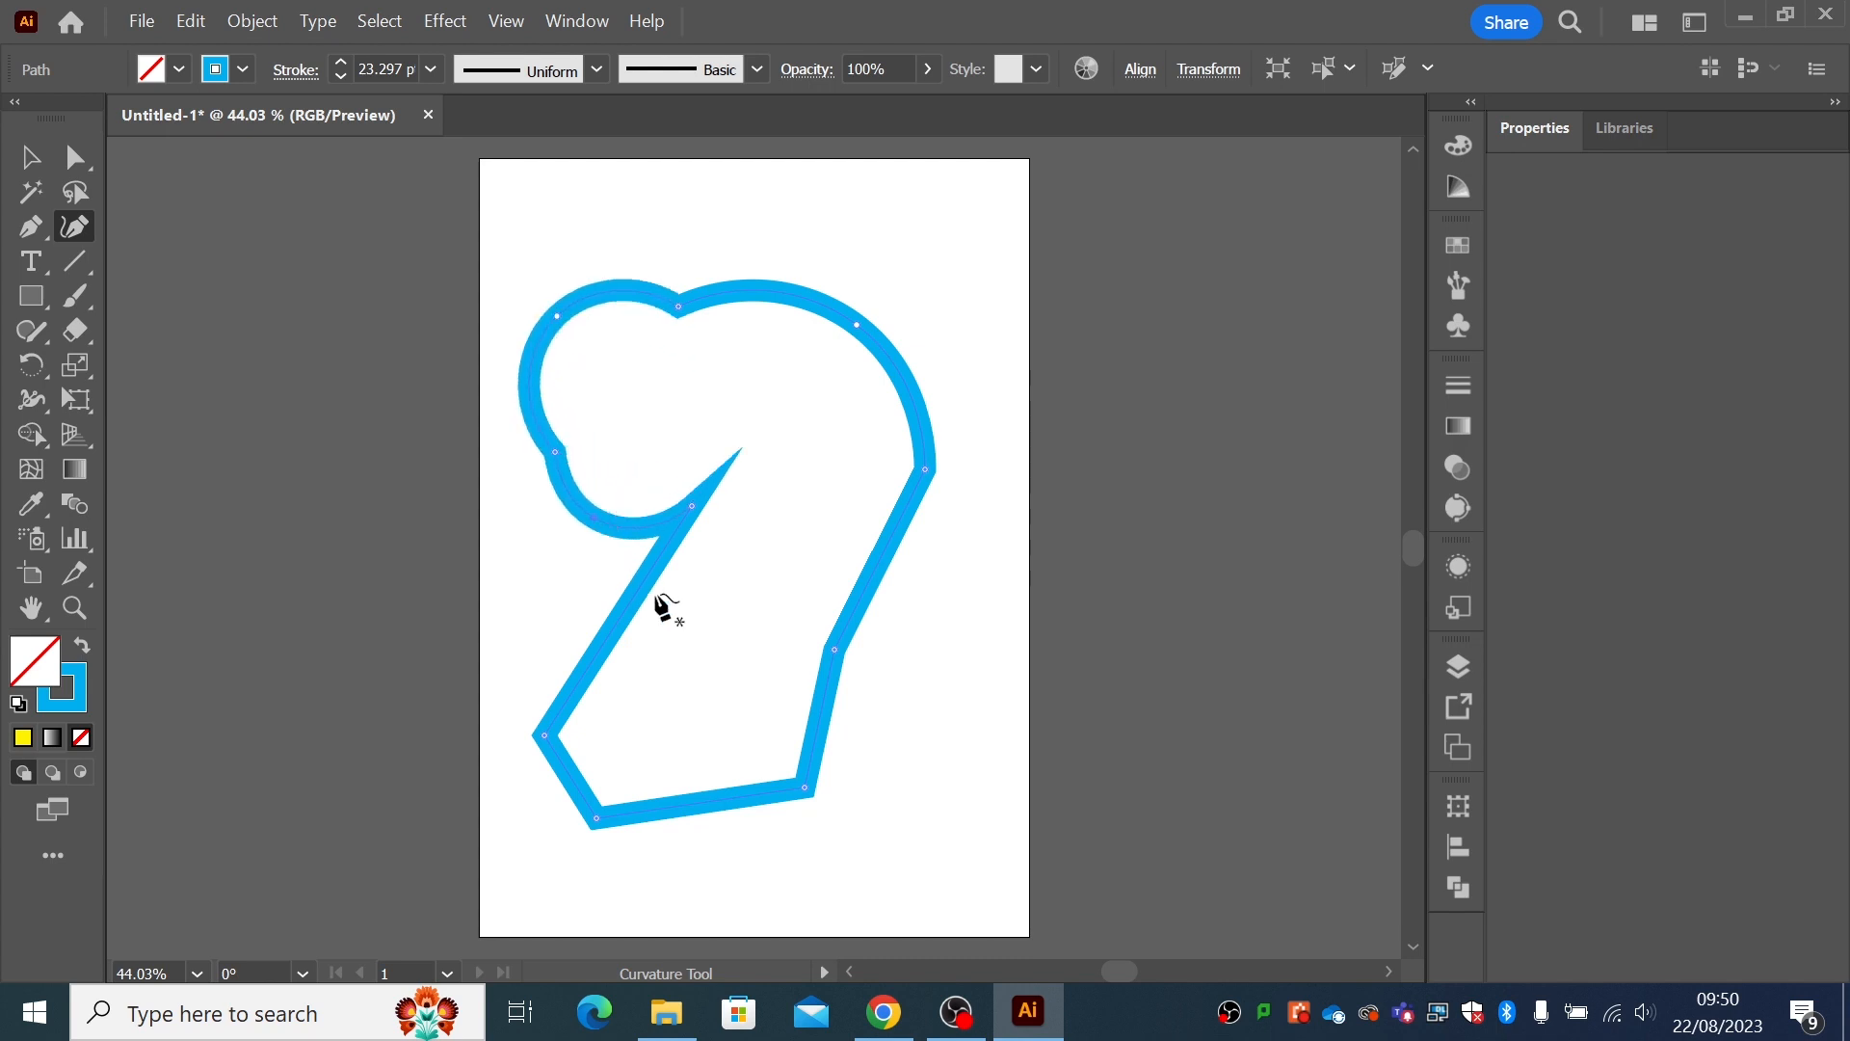
# - Curve the waist's two sides and the bottom edge inward, and the lower-right and lower-left edges outward, with the Curvature tool
pyautogui.moveTo(638, 605); pyautogui.dragTo(711, 640)
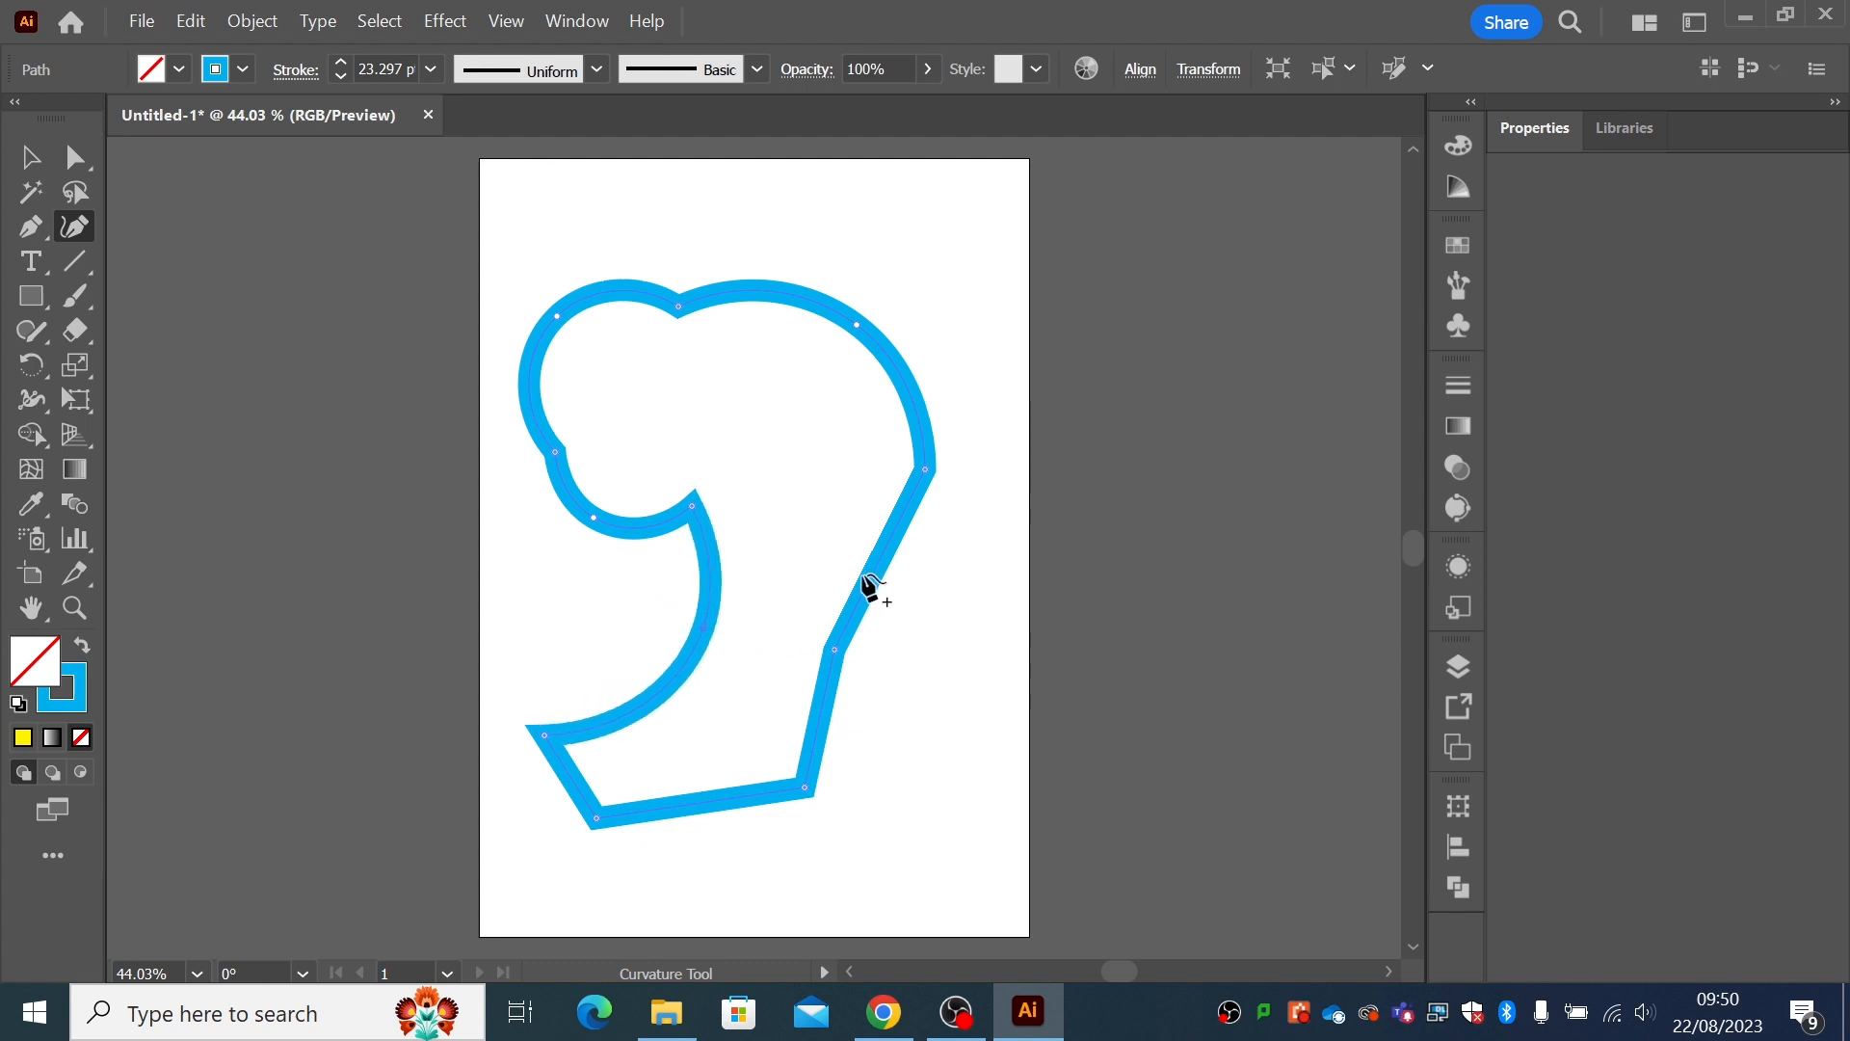
pyautogui.moveTo(875, 575); pyautogui.dragTo(822, 533)
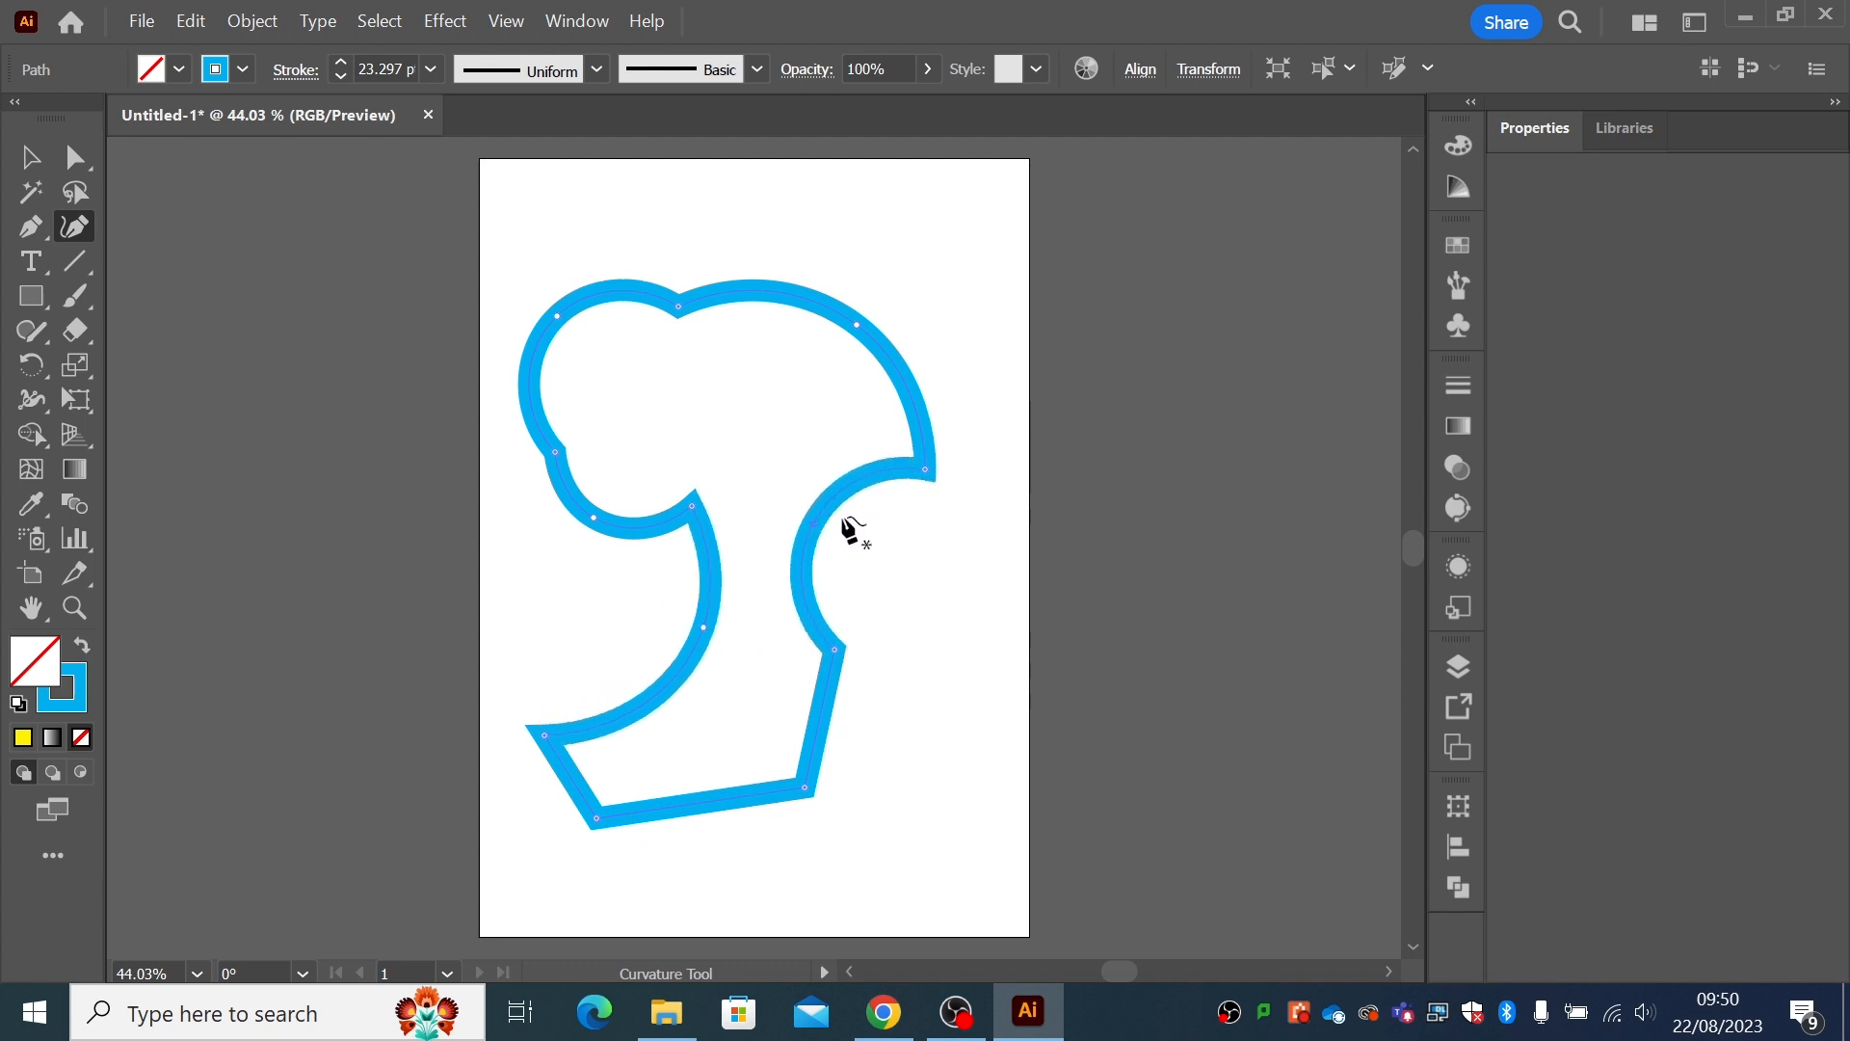
pyautogui.moveTo(694, 811); pyautogui.dragTo(684, 754)
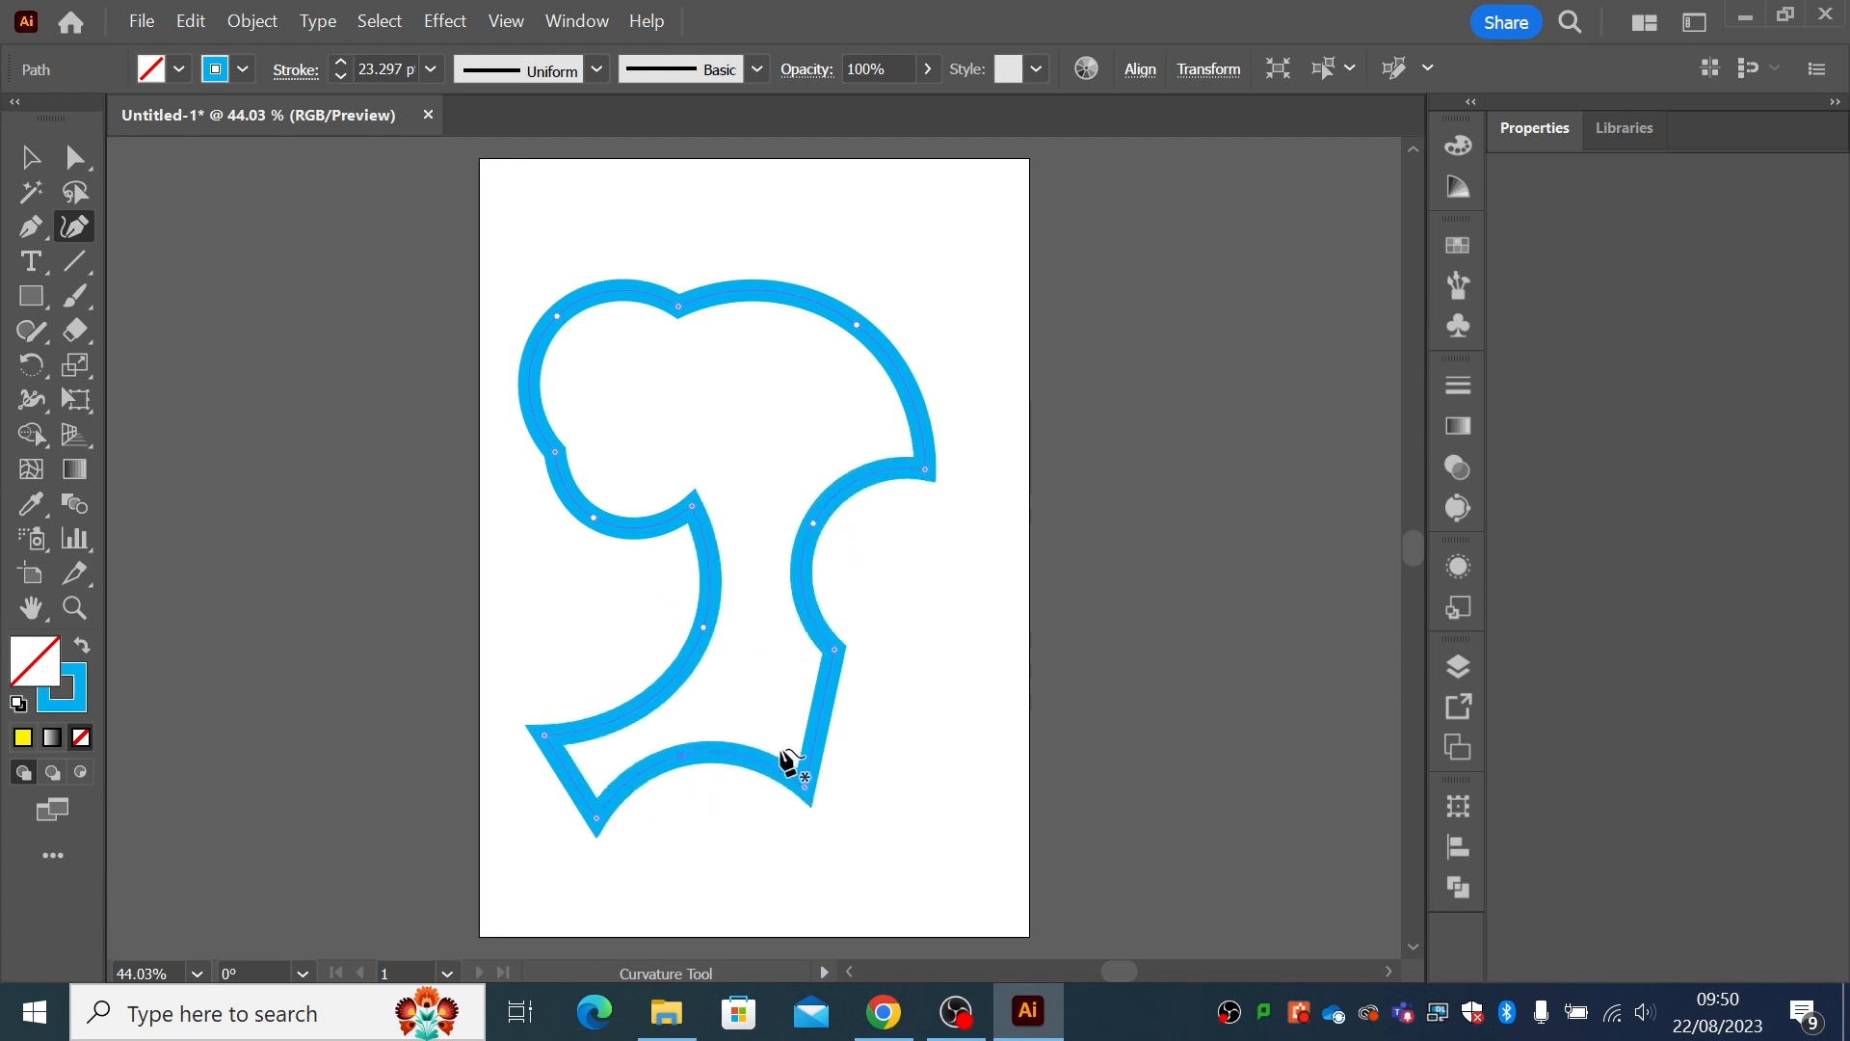
pyautogui.moveTo(826, 734); pyautogui.dragTo(857, 729)
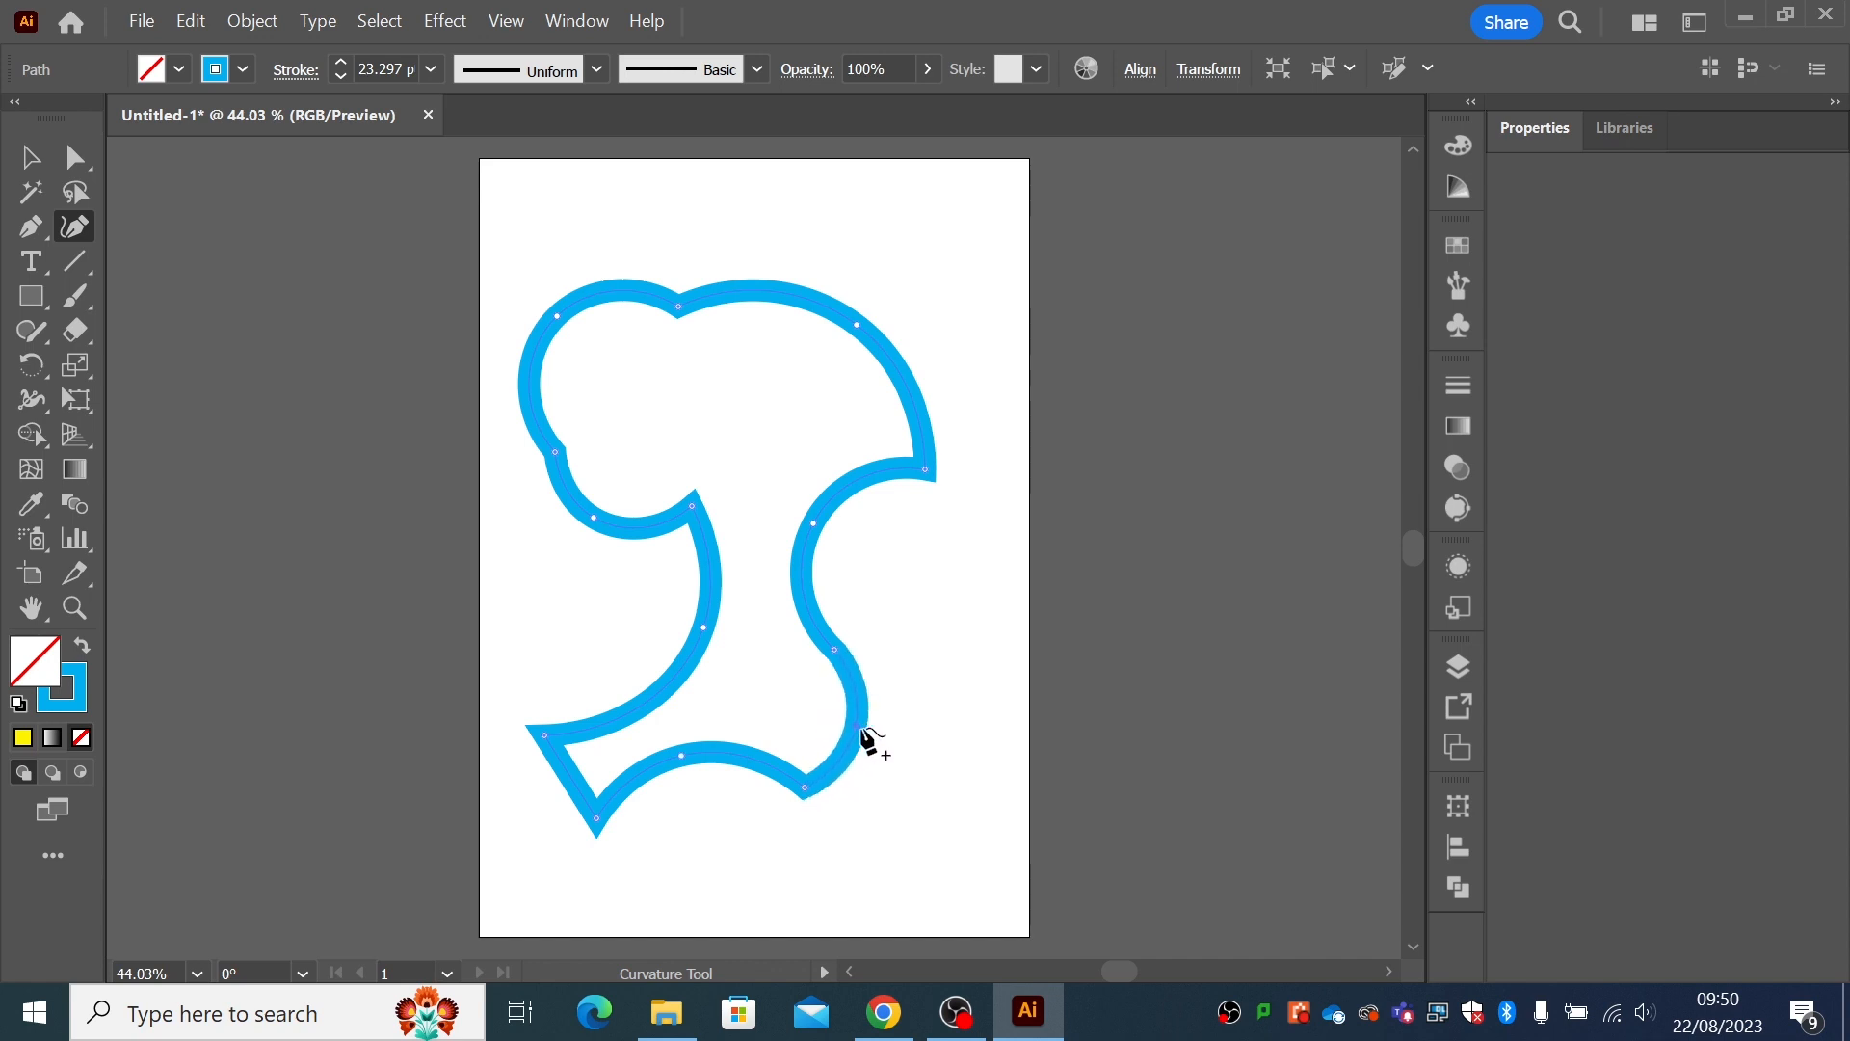
pyautogui.moveTo(577, 792); pyautogui.dragTo(541, 792)
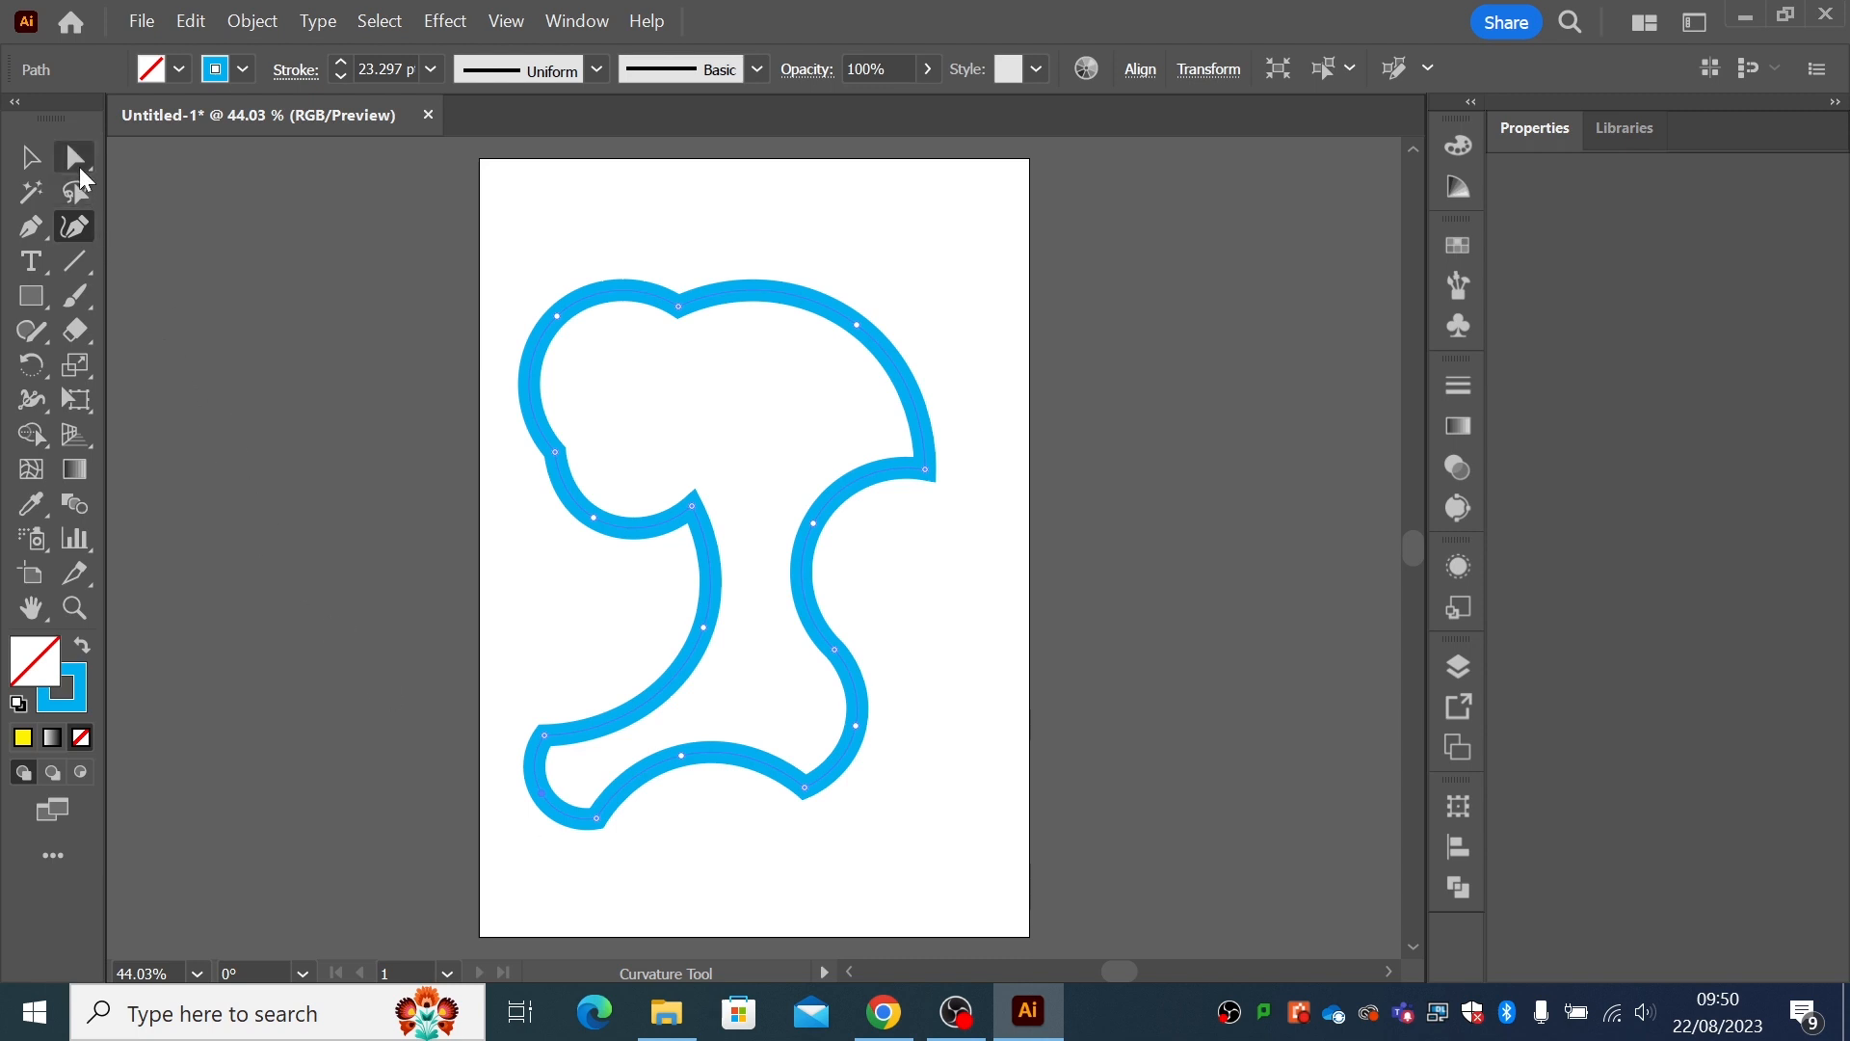
# - Fine-tune the upper lobes, left waist and lower-right curve by moving their anchor points with Direct Selection, and deselect the shape
pyautogui.click(77, 162)
pyautogui.click(867, 371)
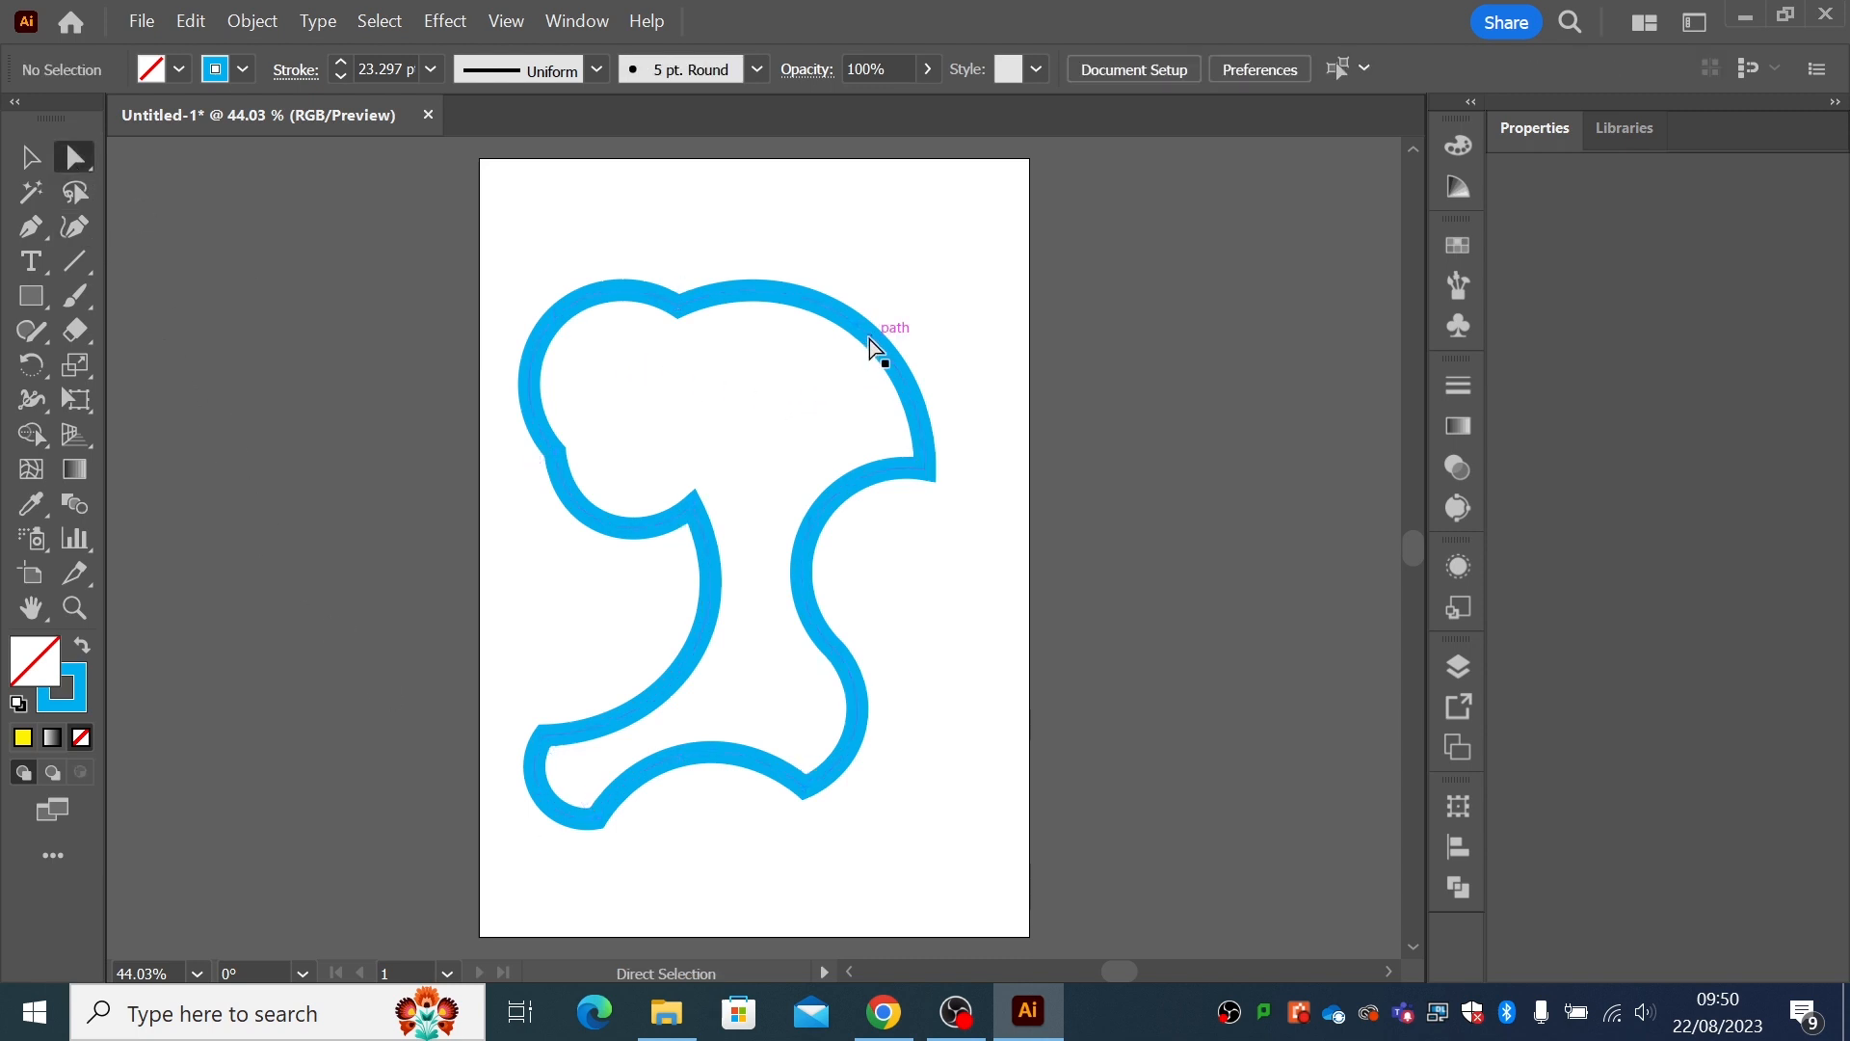
pyautogui.click(868, 325)
pyautogui.moveTo(868, 325); pyautogui.dragTo(873, 316)
pyautogui.moveTo(556, 315); pyautogui.dragTo(555, 305)
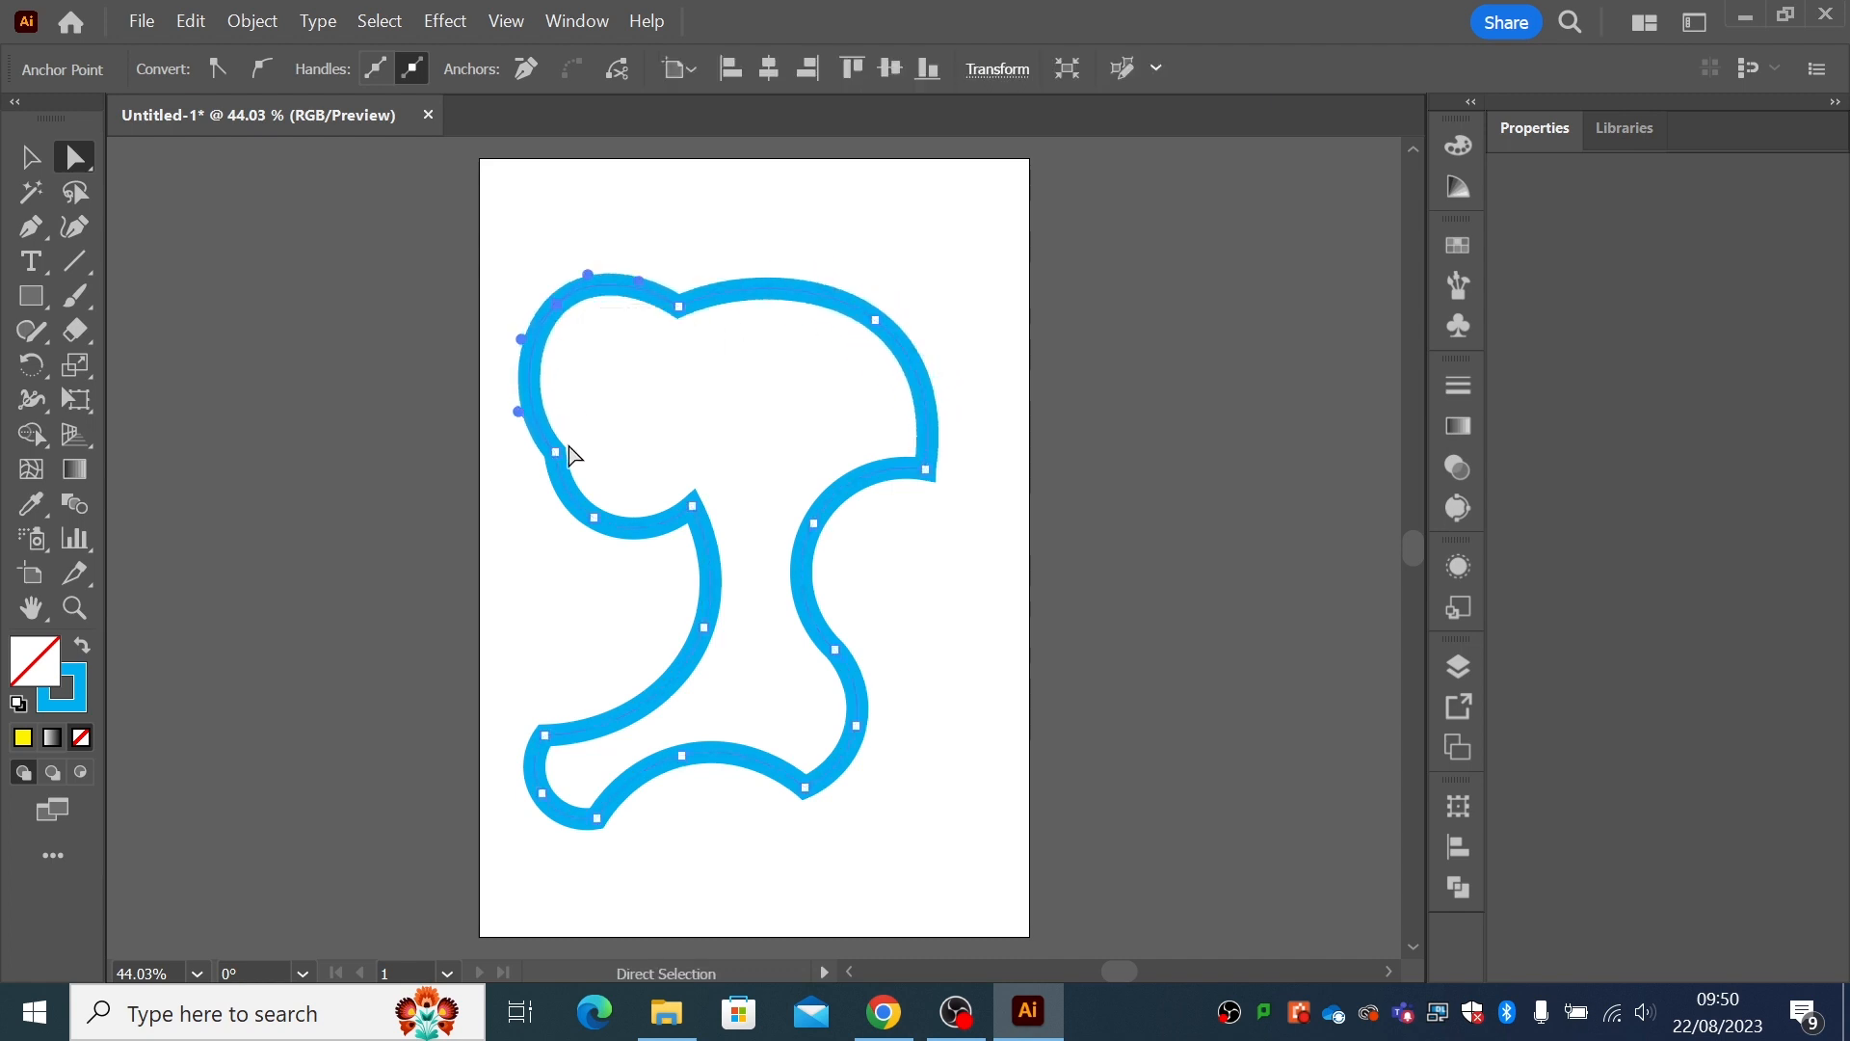
pyautogui.moveTo(593, 517); pyautogui.dragTo(622, 542)
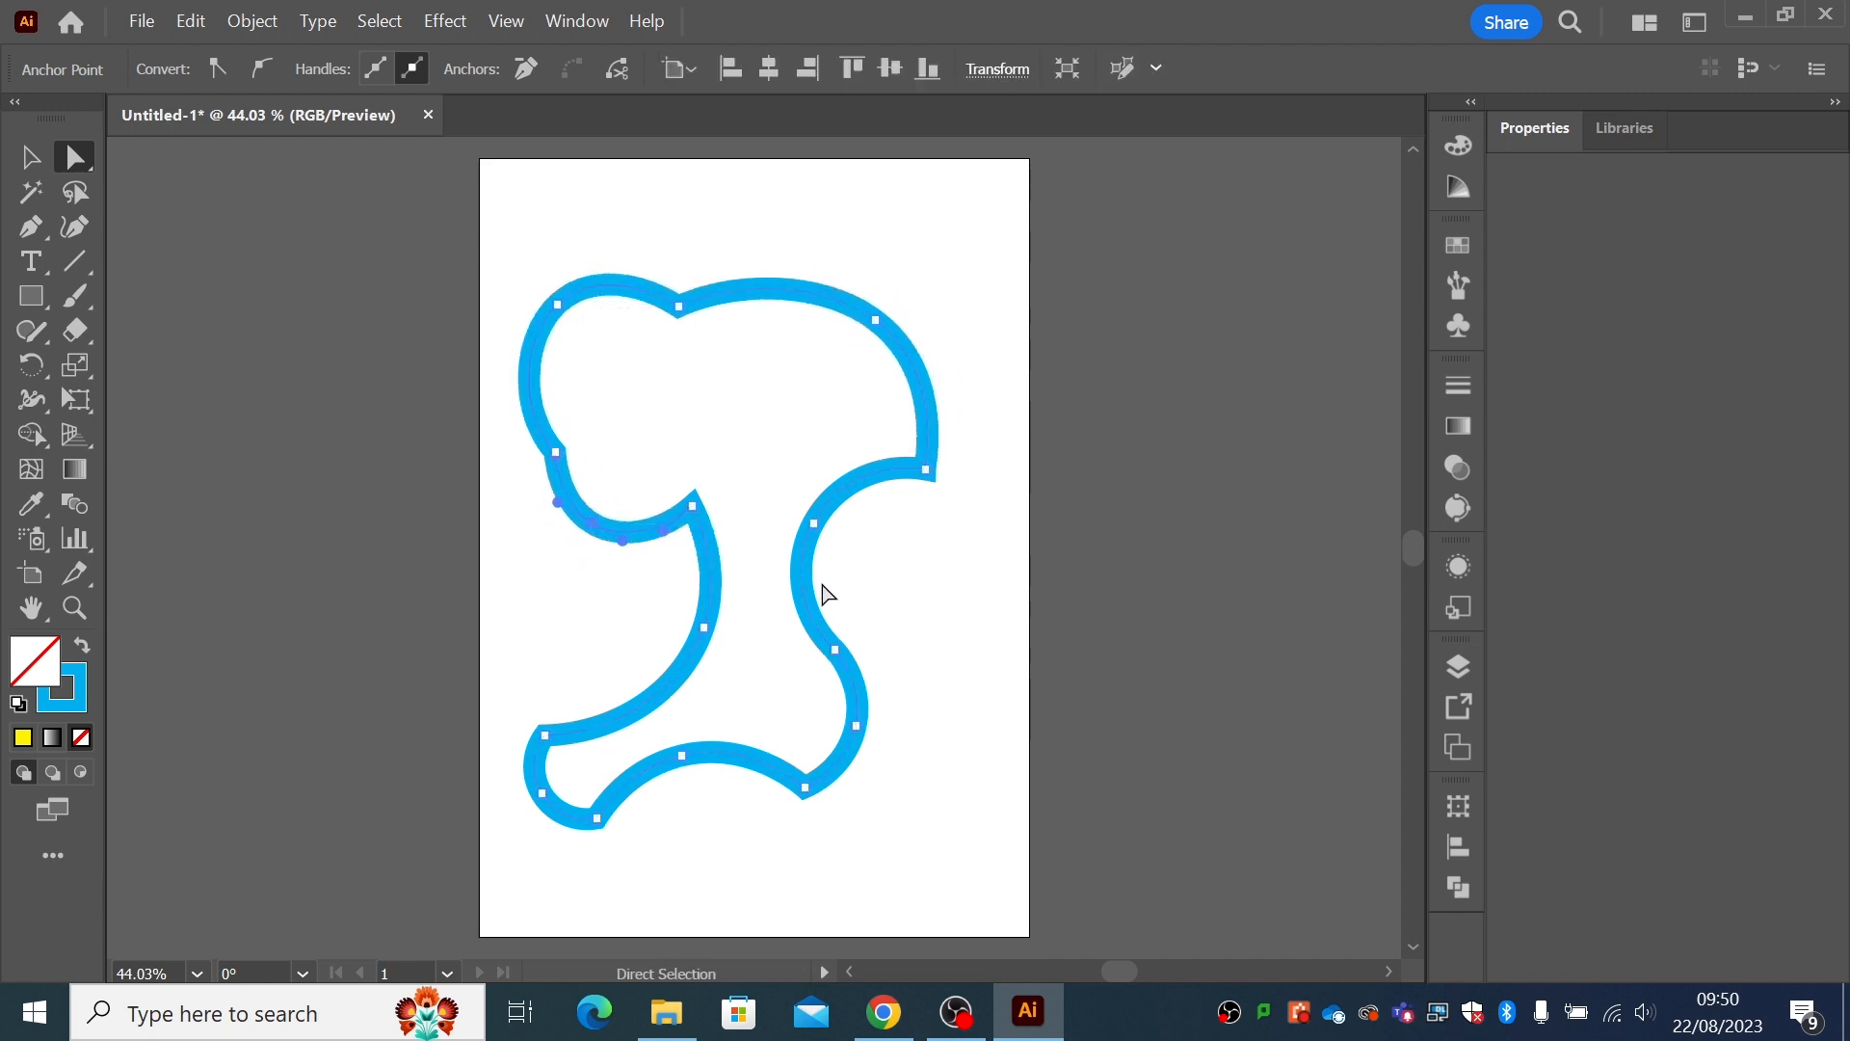
pyautogui.moveTo(814, 524); pyautogui.dragTo(814, 524)
pyautogui.moveTo(856, 726); pyautogui.dragTo(878, 741)
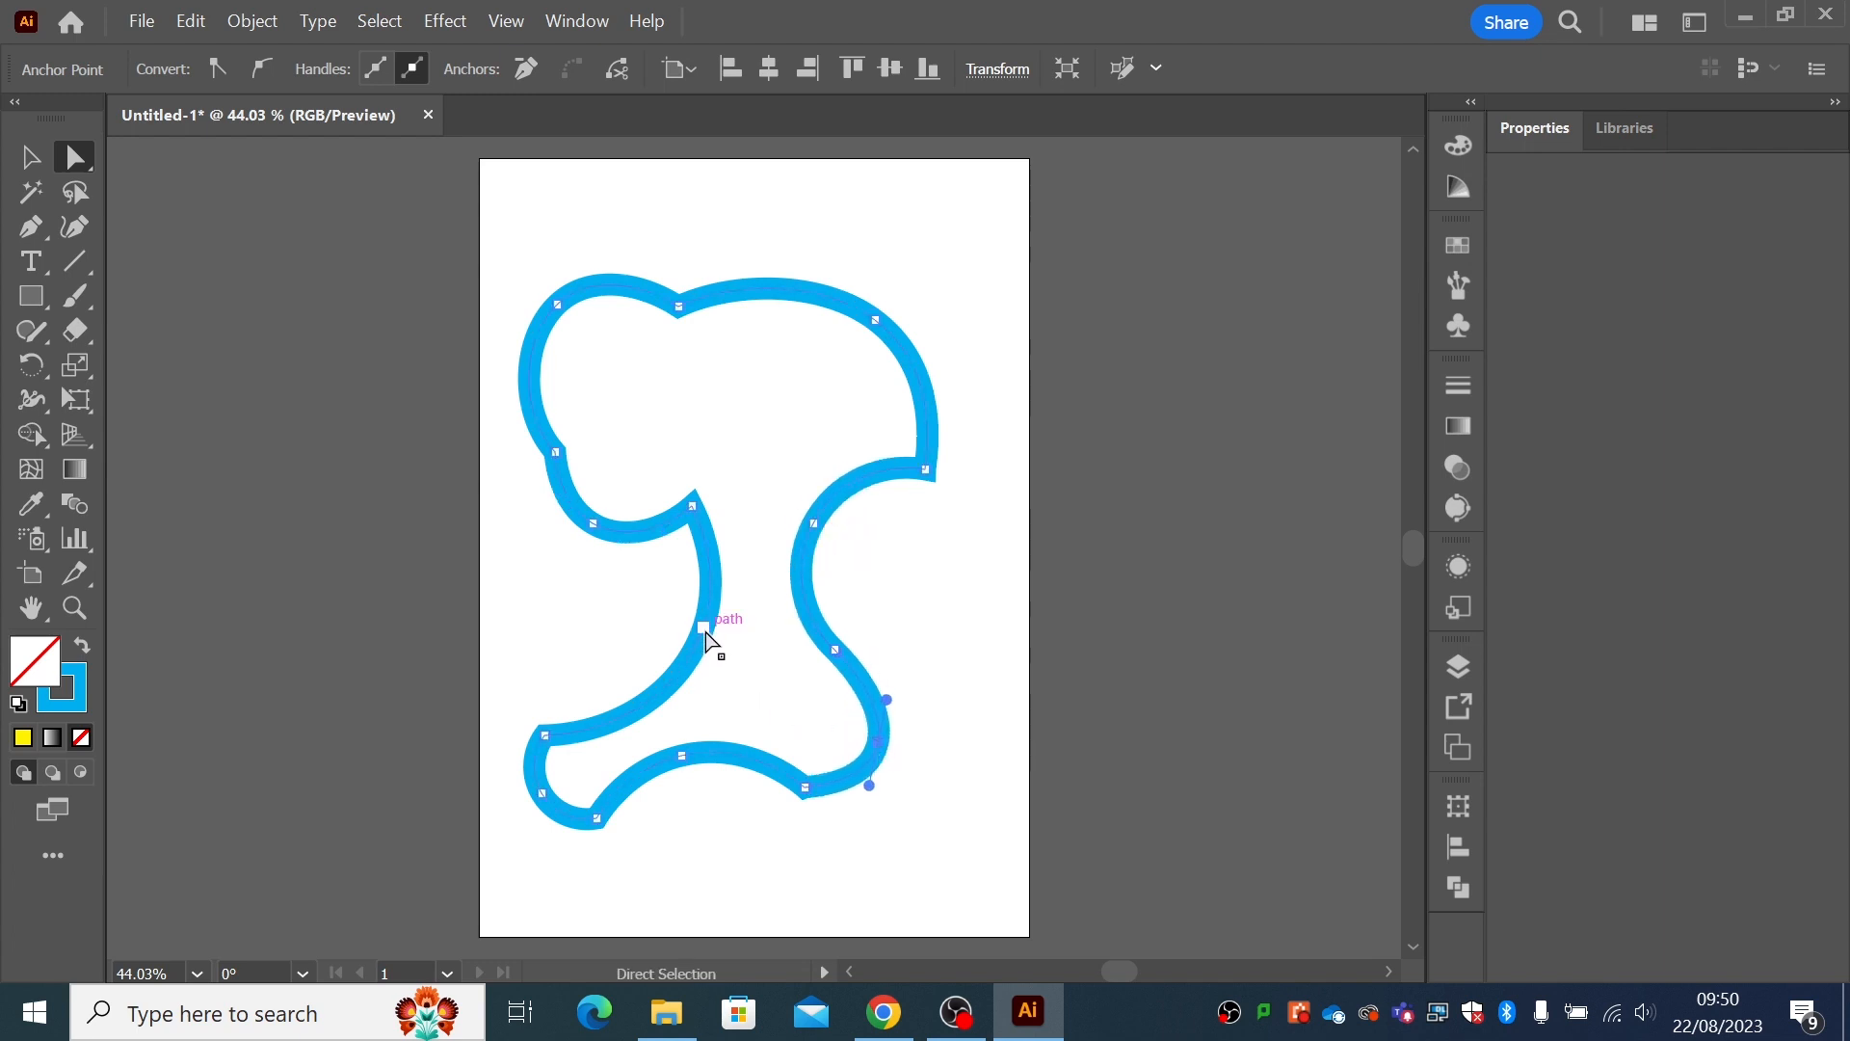
pyautogui.moveTo(704, 631); pyautogui.dragTo(713, 637)
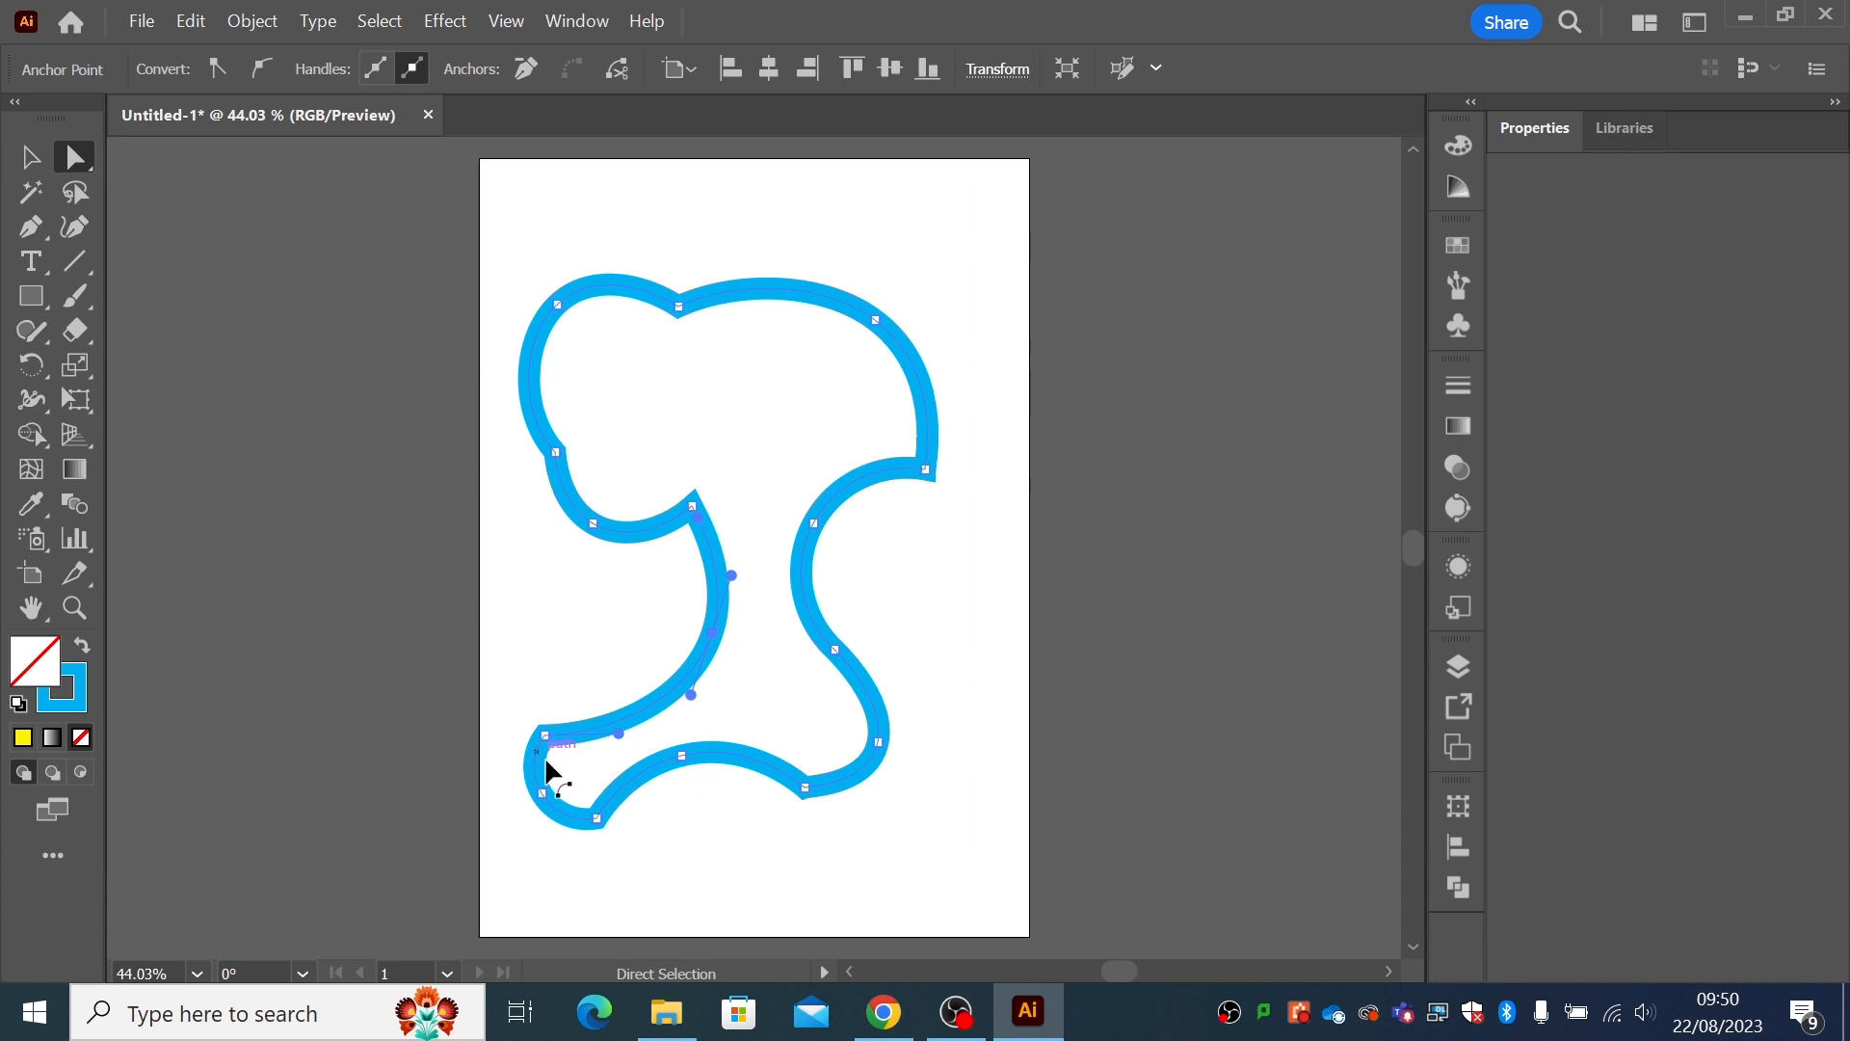
pyautogui.moveTo(681, 755); pyautogui.dragTo(681, 755)
pyautogui.click(734, 835)
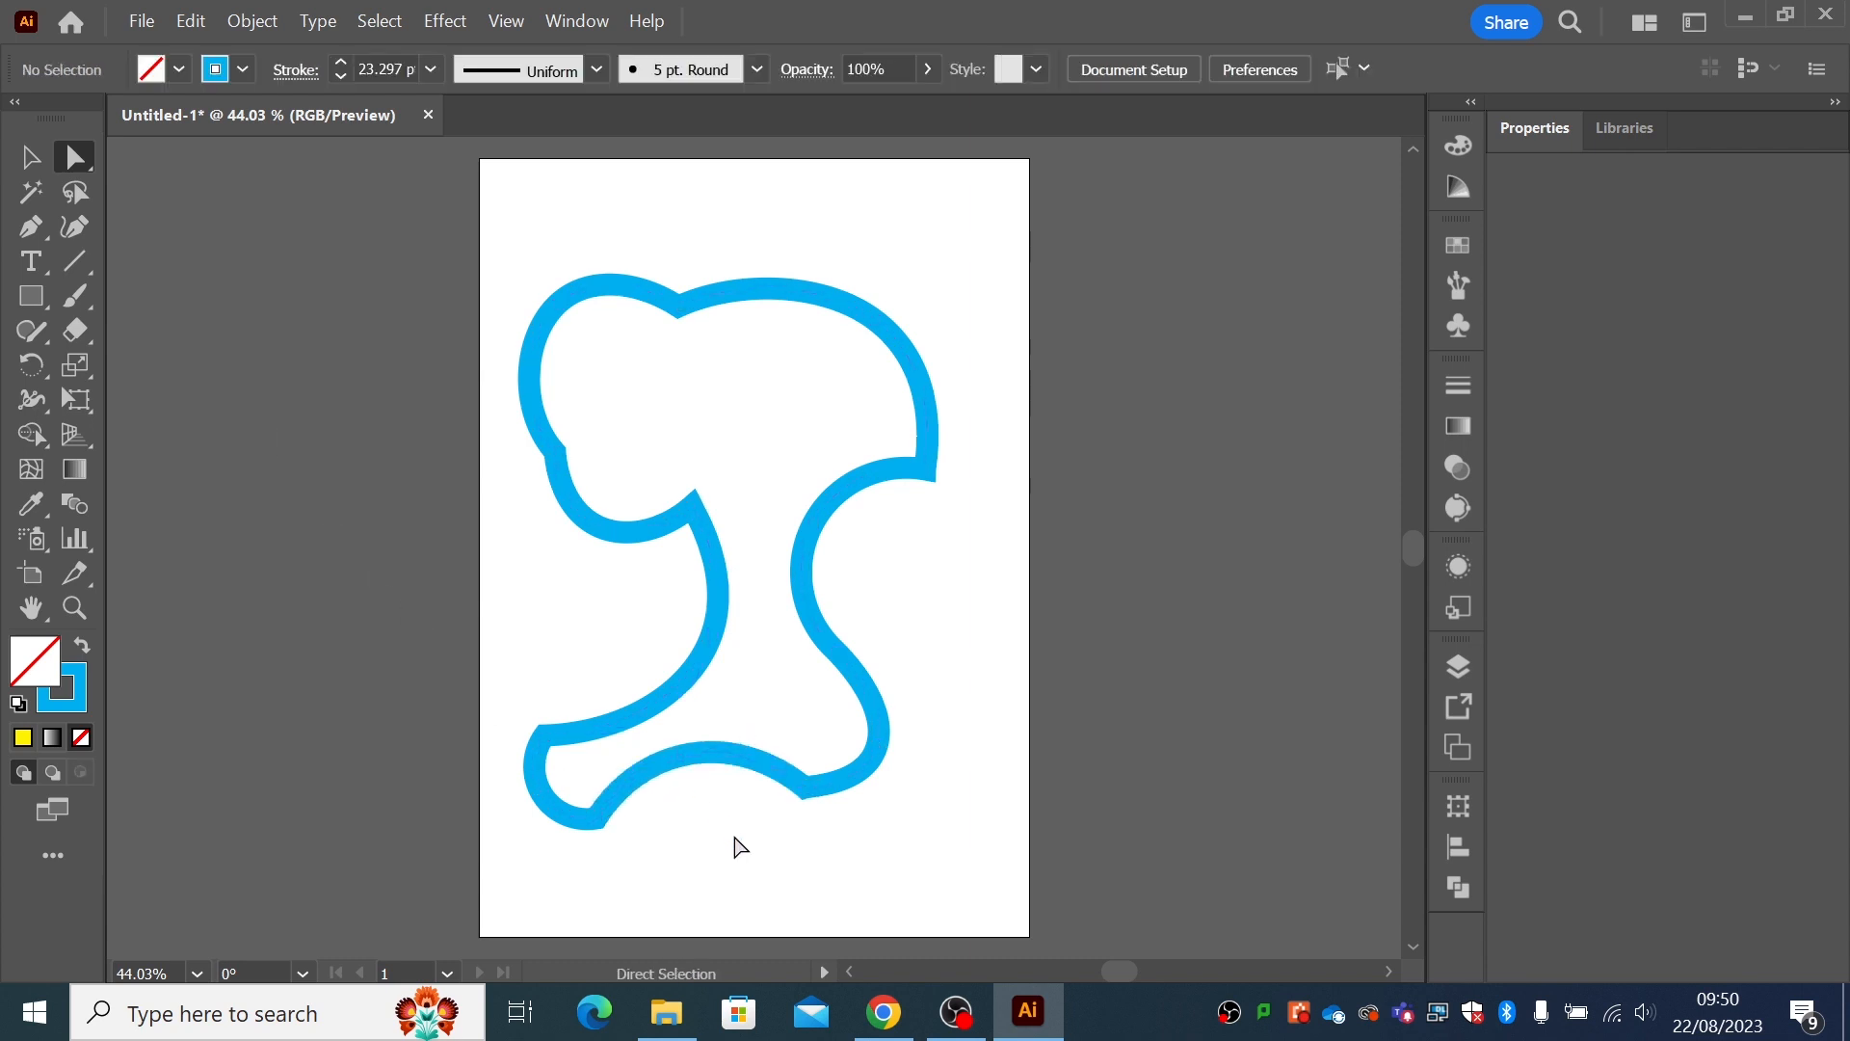